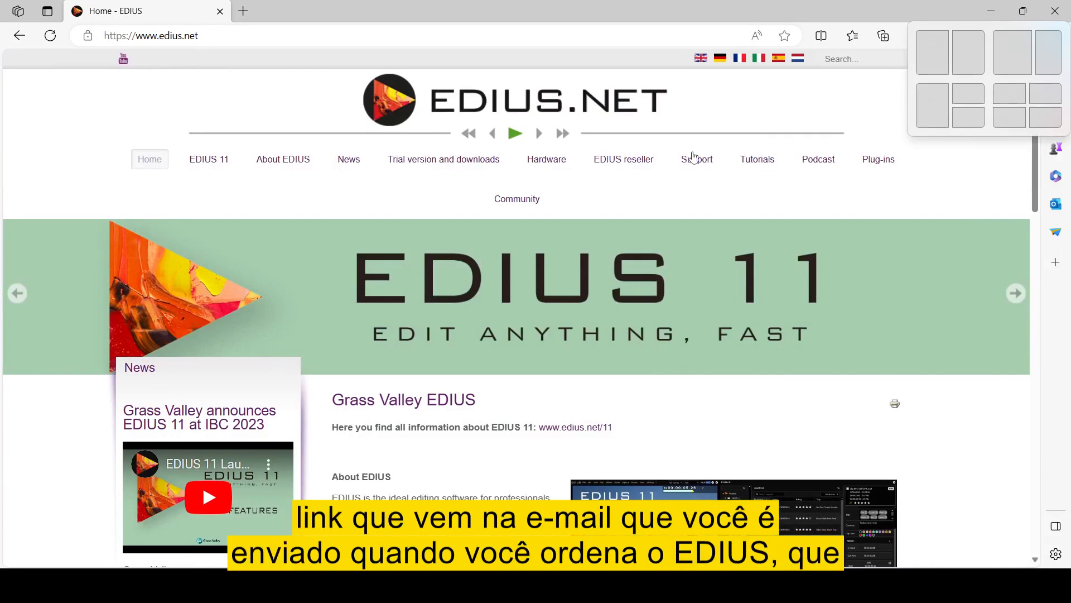
- Download the EDIUS 11 zip (11.00.12965) from the EDIUS download page and show it in its folder
click(463, 164)
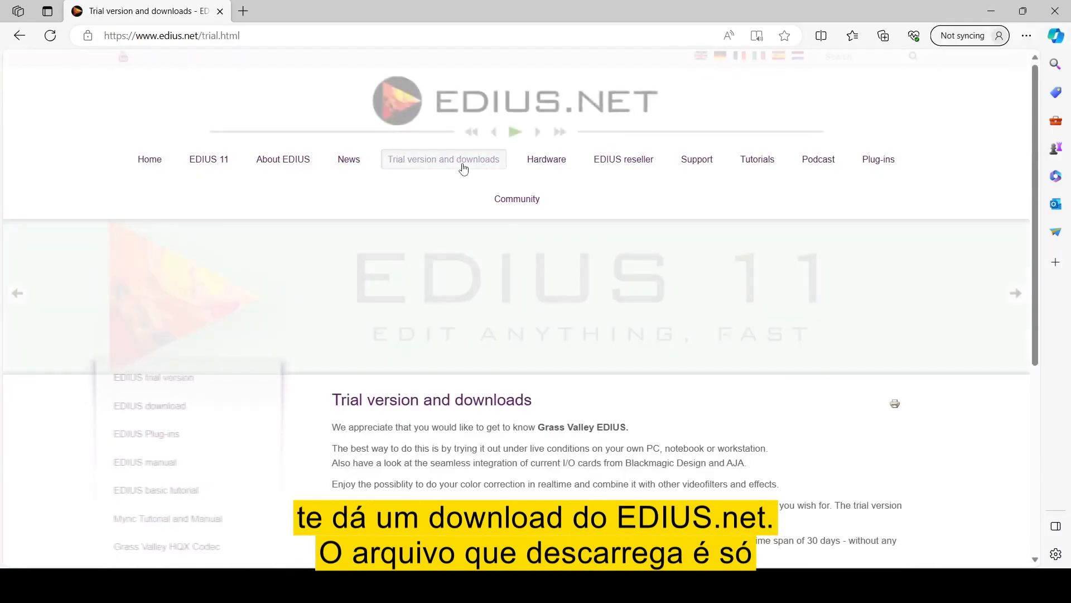
click(185, 410)
scroll(368, 390, down, 4)
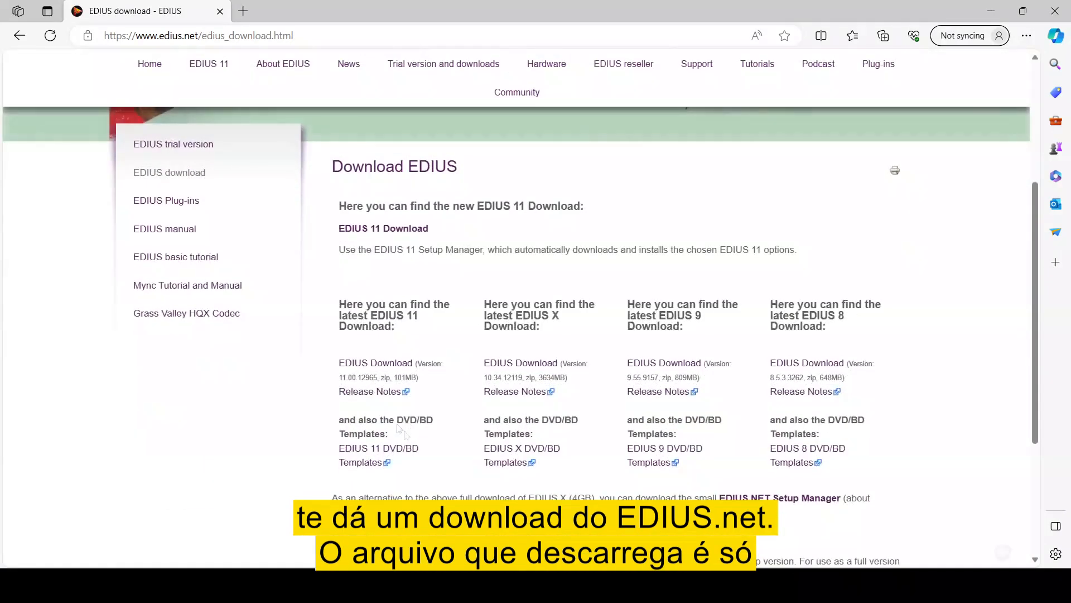
click(393, 367)
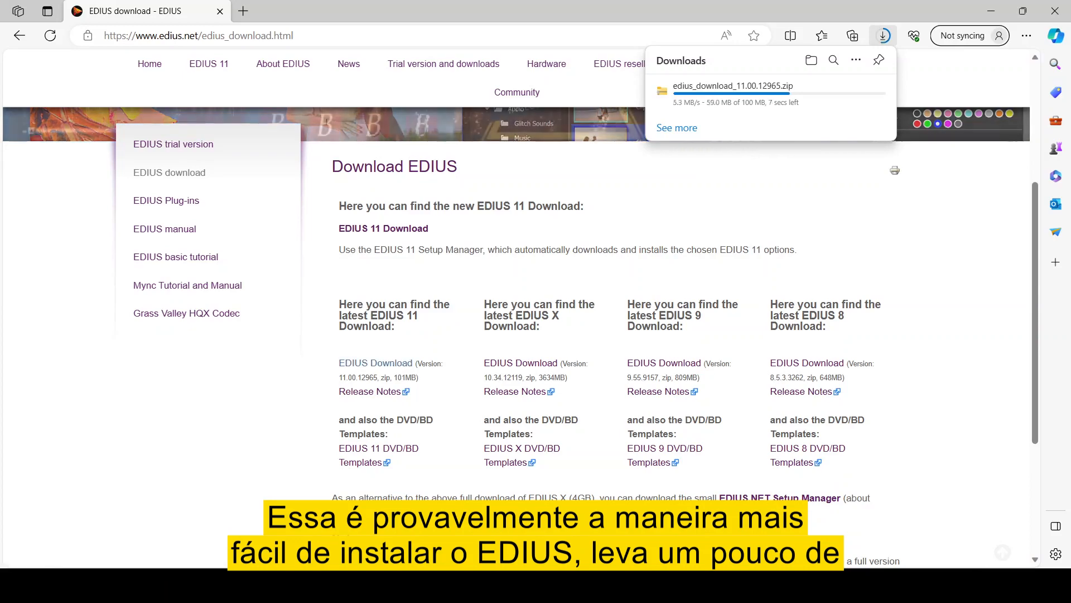
key(super+x)
click(813, 60)
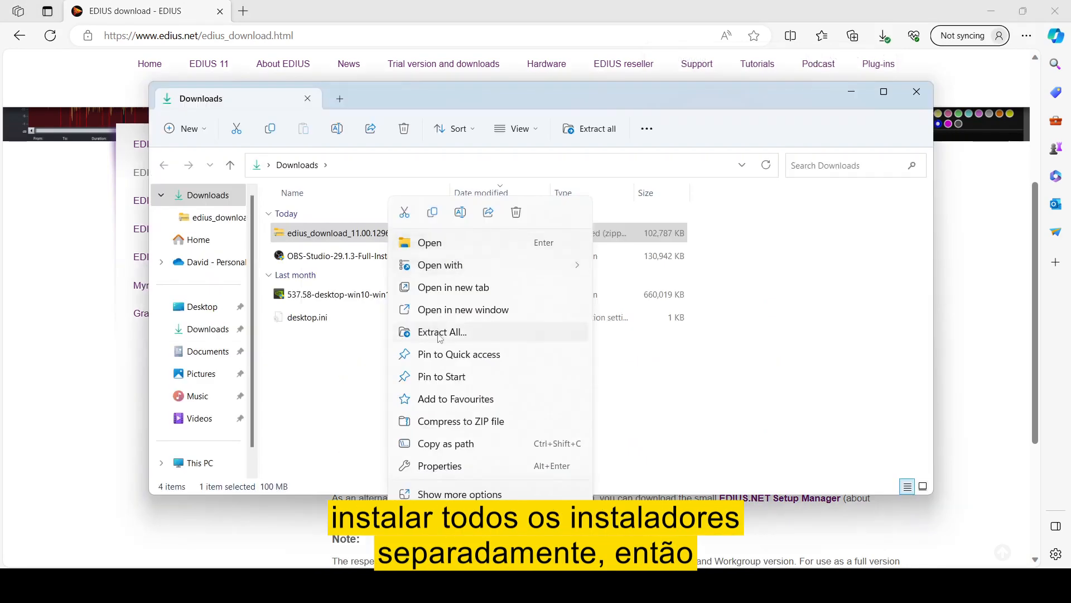
- Extract all files from the EDIUS zip and run EDIUS_11_Setup_Manager_Installer.exe
click(441, 331)
click(662, 427)
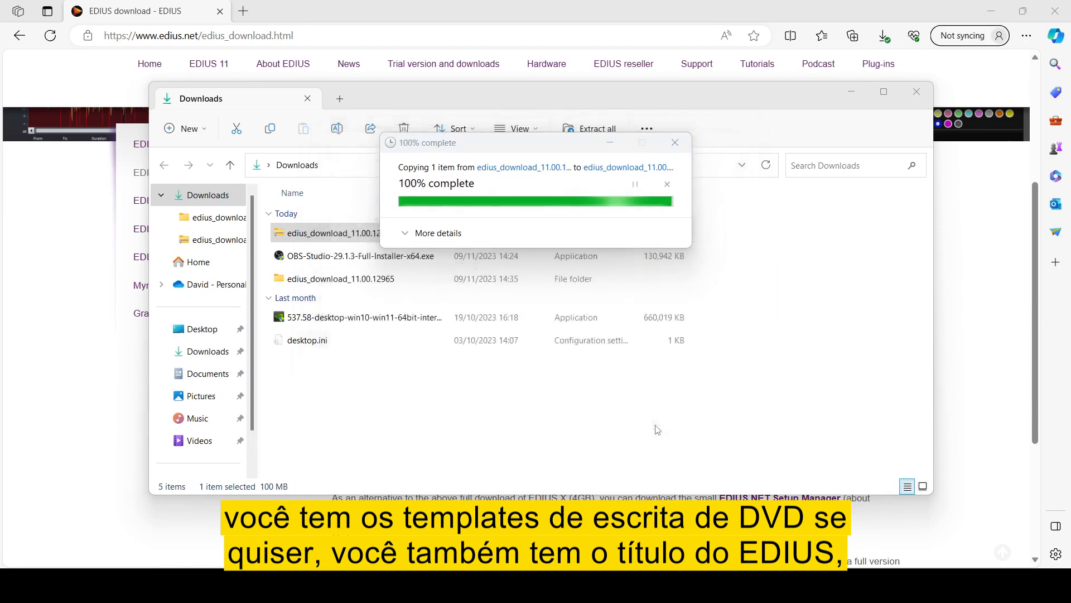
click(404, 249)
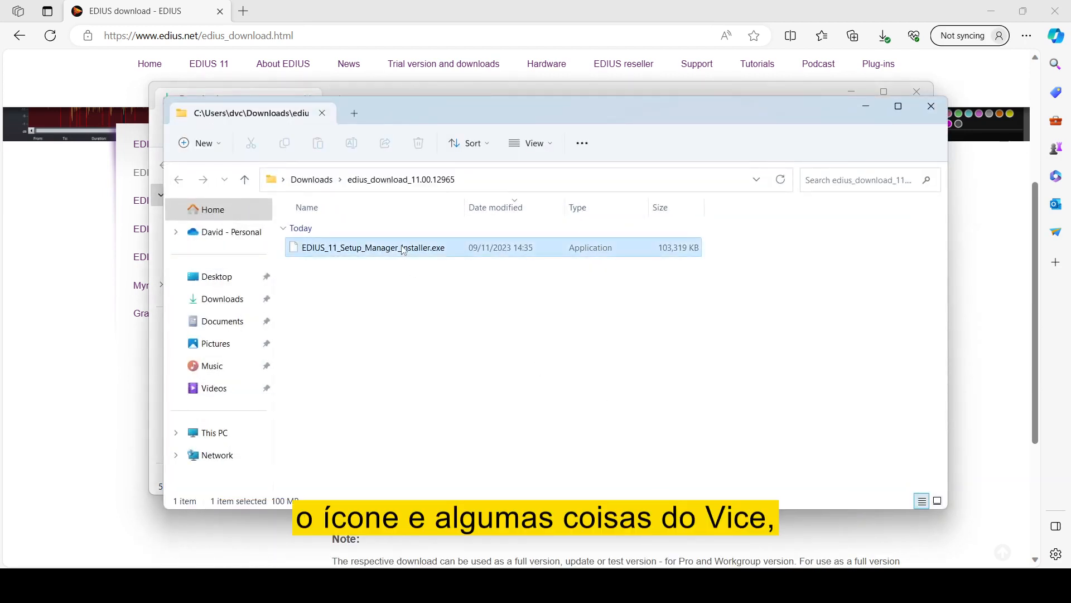
double_click(404, 248)
click(992, 9)
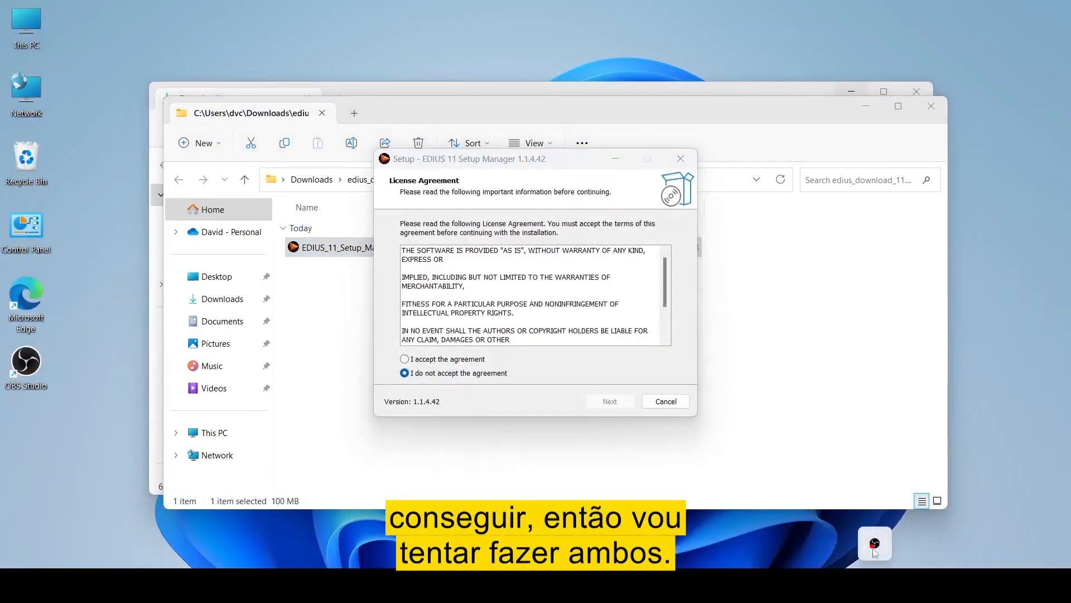
- Accept the licence, keep the default install and Start Menu folders, install, and launch Setup Manager
click(406, 358)
click(610, 401)
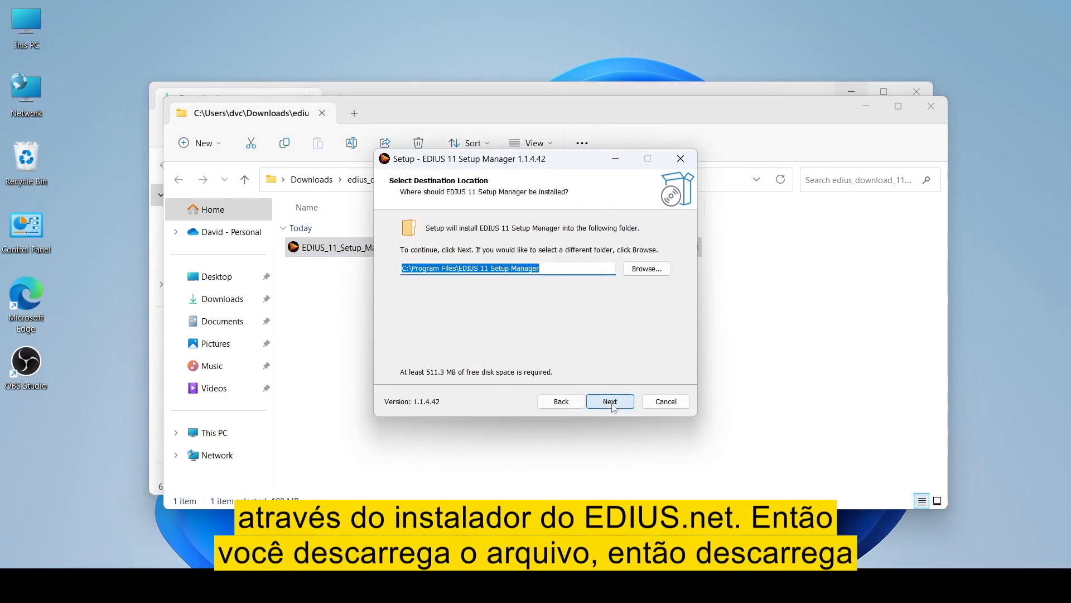
click(610, 401)
click(609, 401)
click(610, 401)
click(610, 401)
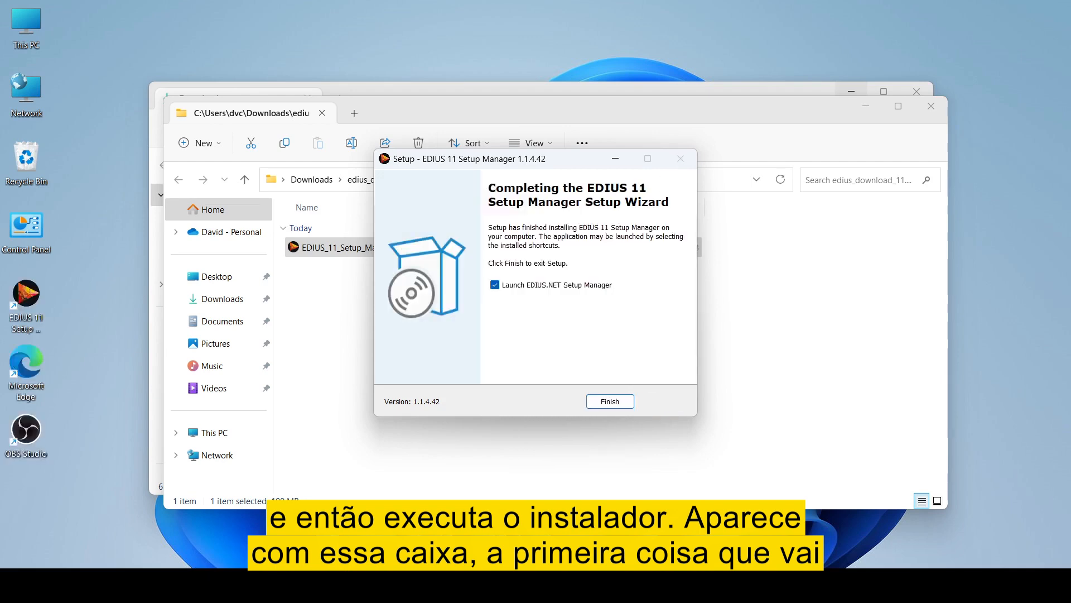
click(618, 404)
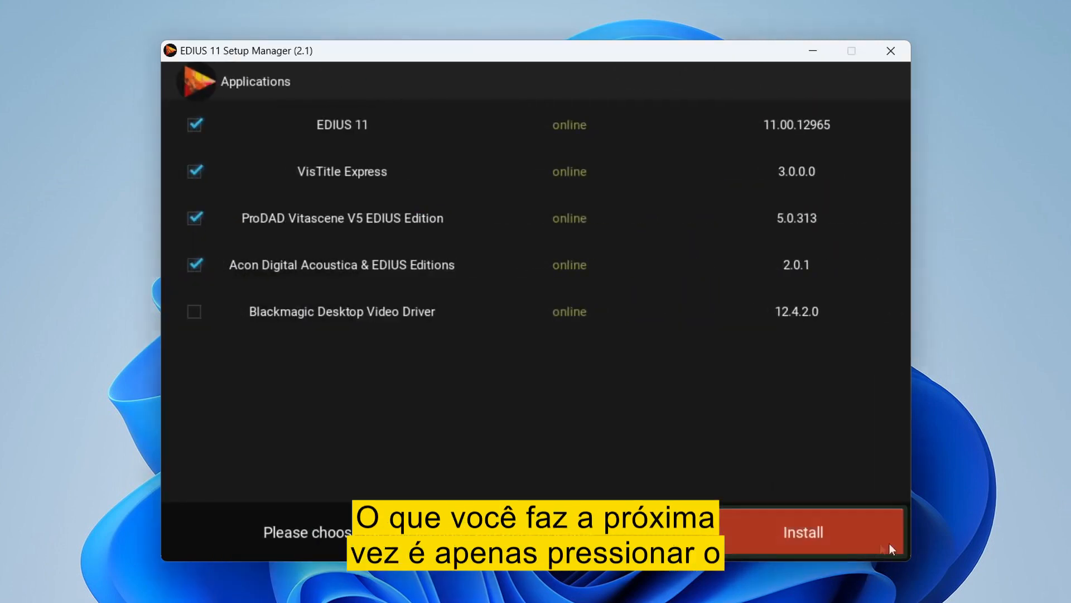
- Install EDIUS 11 11.00.12965 together with the three ticked add-on applications
click(844, 541)
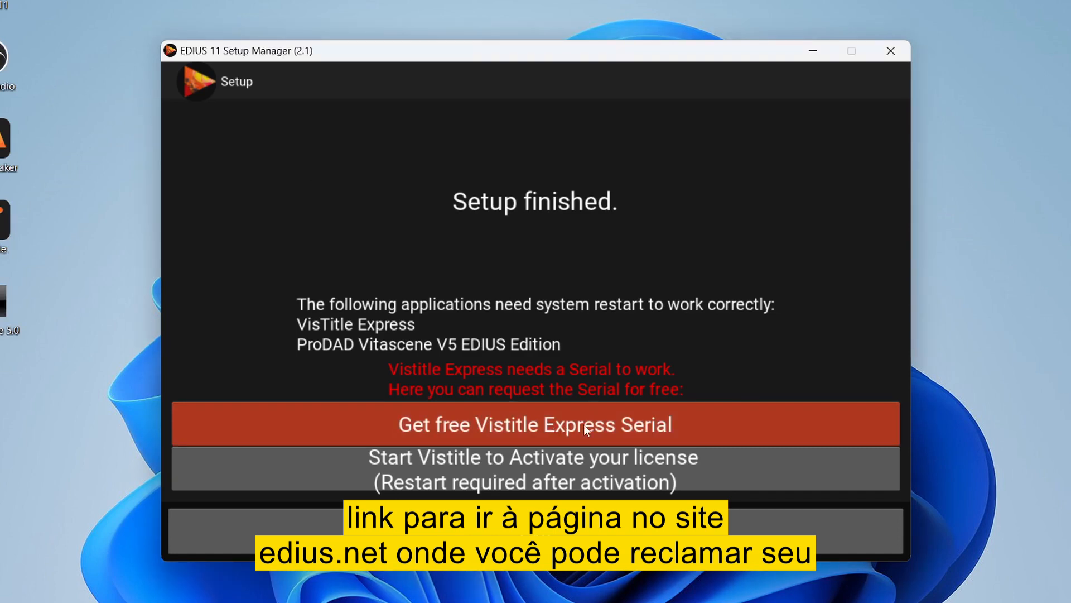
- Use the 'Get free Vistitle Express Serial' button to open the edius.net serial page
click(563, 427)
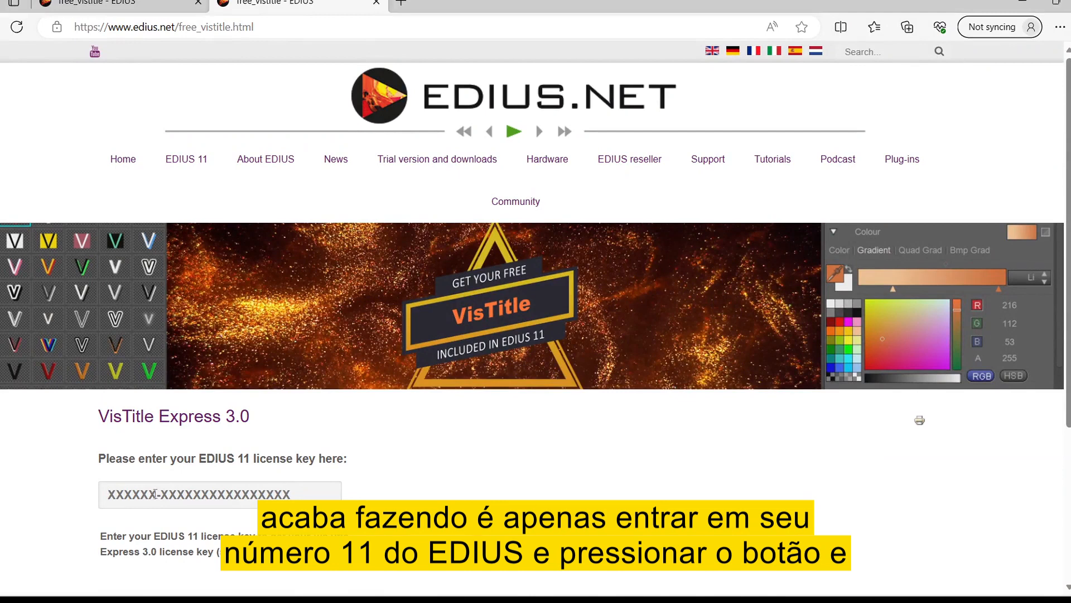
- Submit the EDIUS 11 licence key, copy the returned VisTitle Express serial, and minimize Edge
key(ctrl+v)
key(Return)
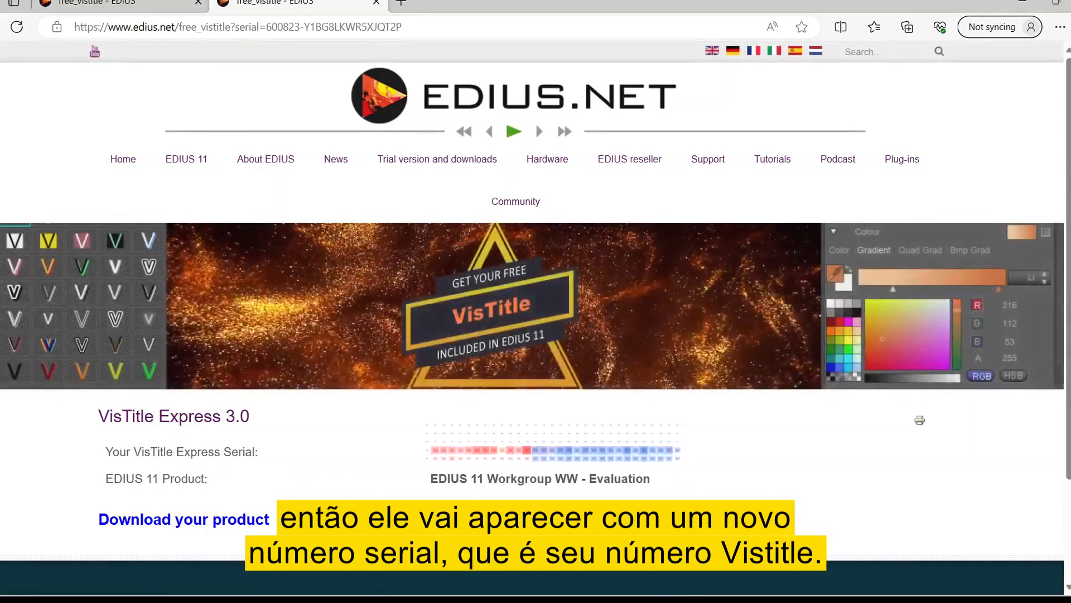
drag(530, 450, 402, 443)
key(ctrl+c)
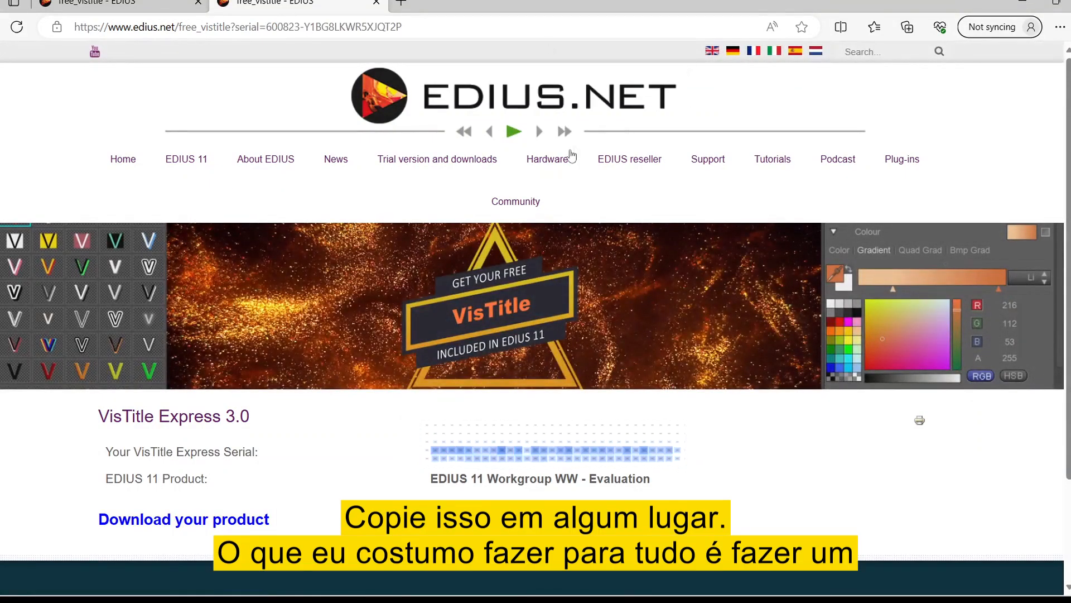
key(super)
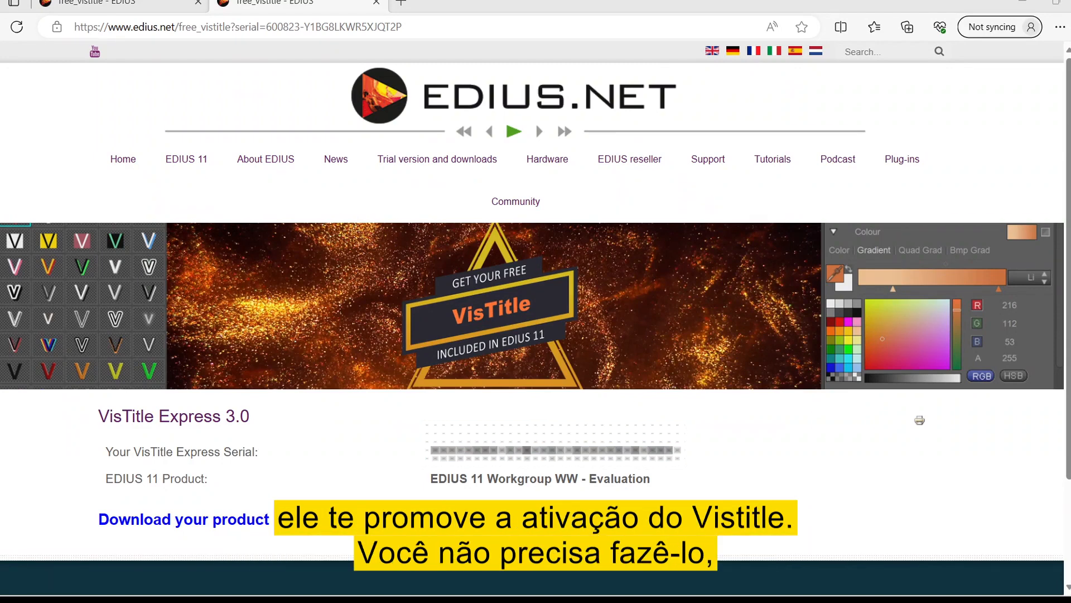
click(1022, 1)
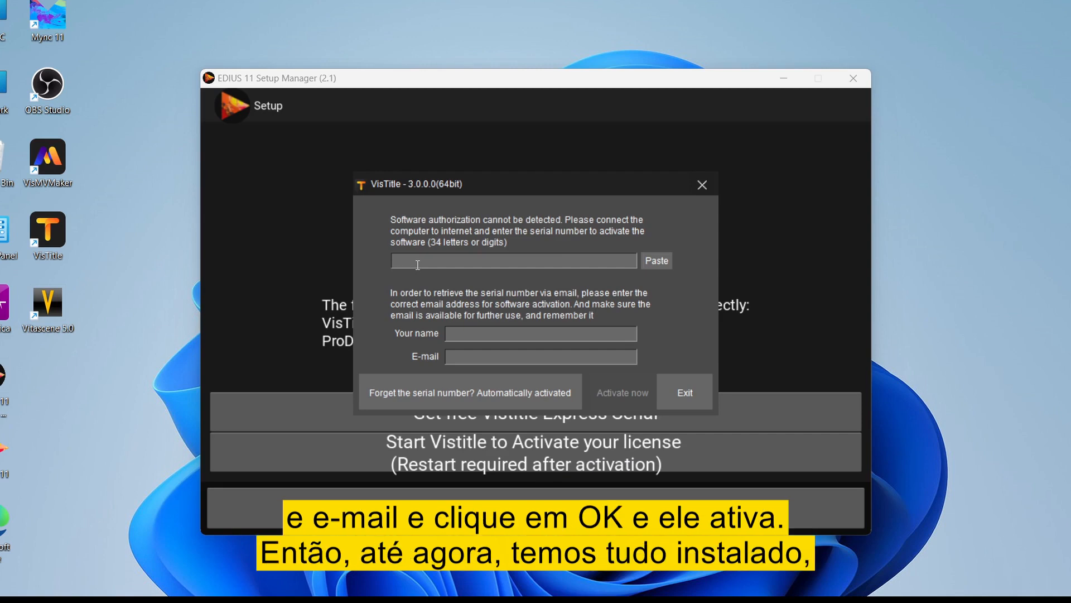
- Paste the serial, enter the user's name and e-mail address, and activate VisTitle Express
click(657, 261)
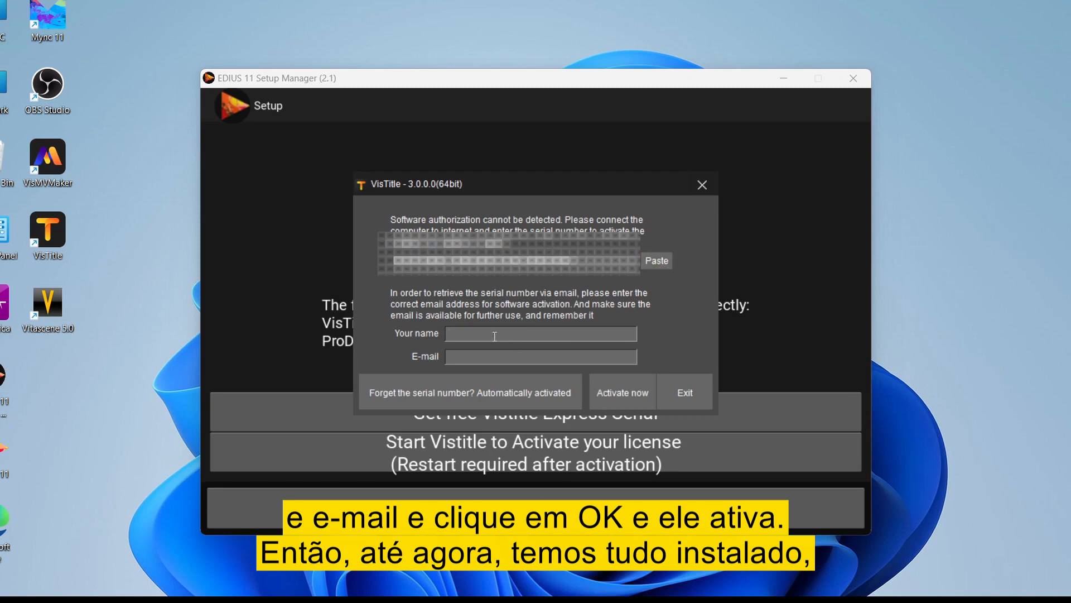
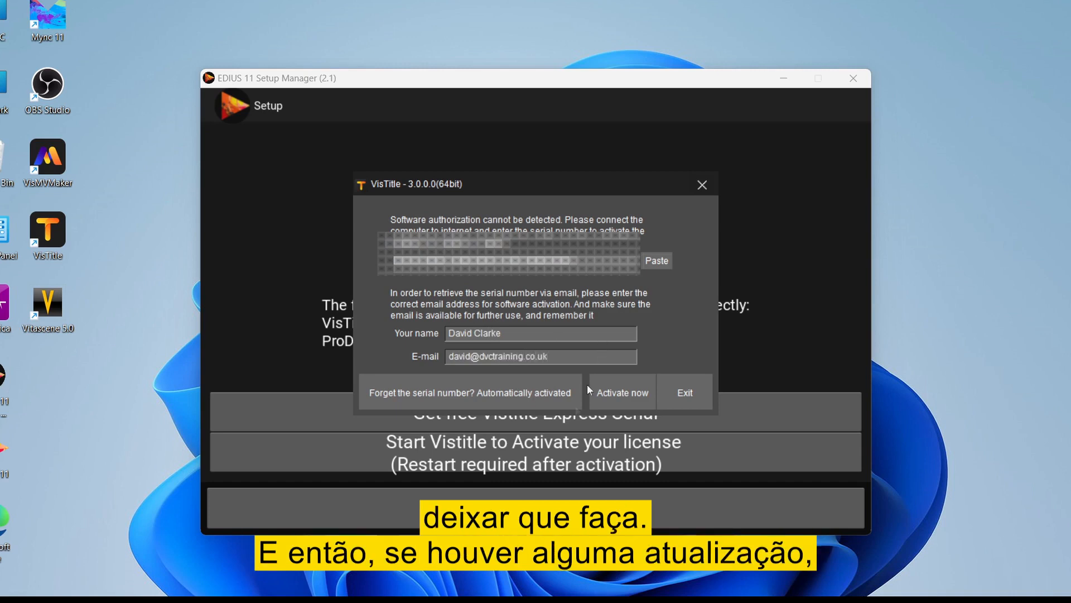
click(632, 406)
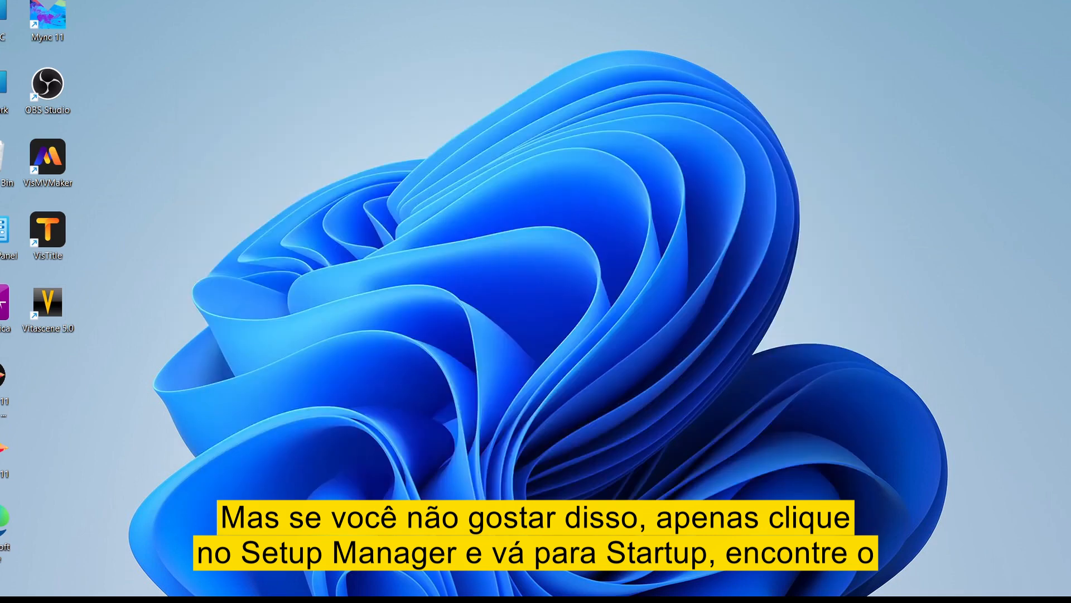
- Disable the EDIUS 11 Setup Manager entry under Task Manager's Startup apps
right_click(757, 595)
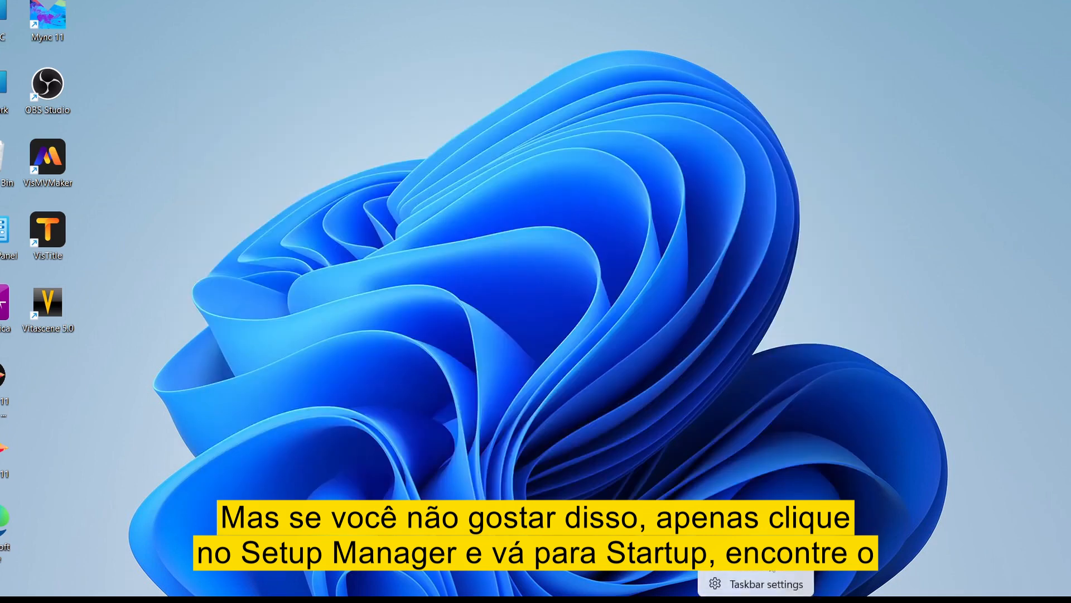
click(757, 559)
click(95, 269)
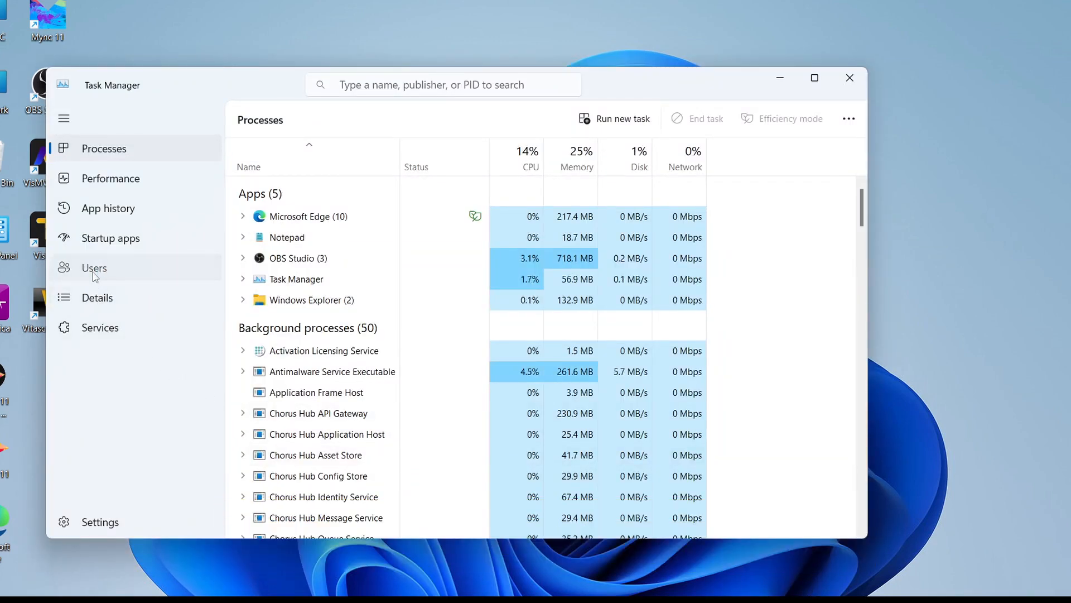
click(128, 241)
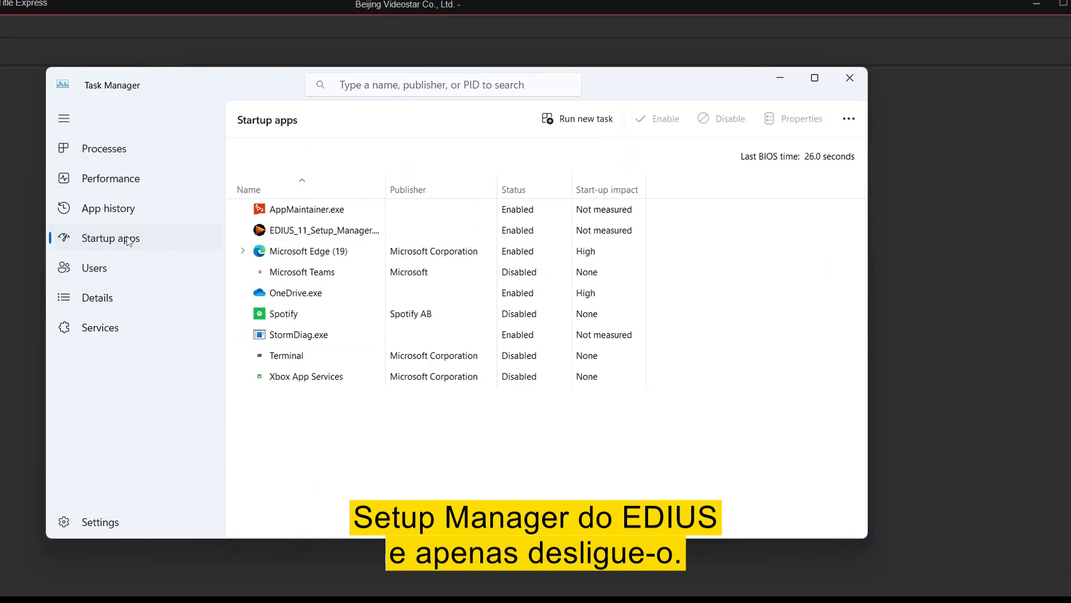
click(529, 241)
right_click(546, 233)
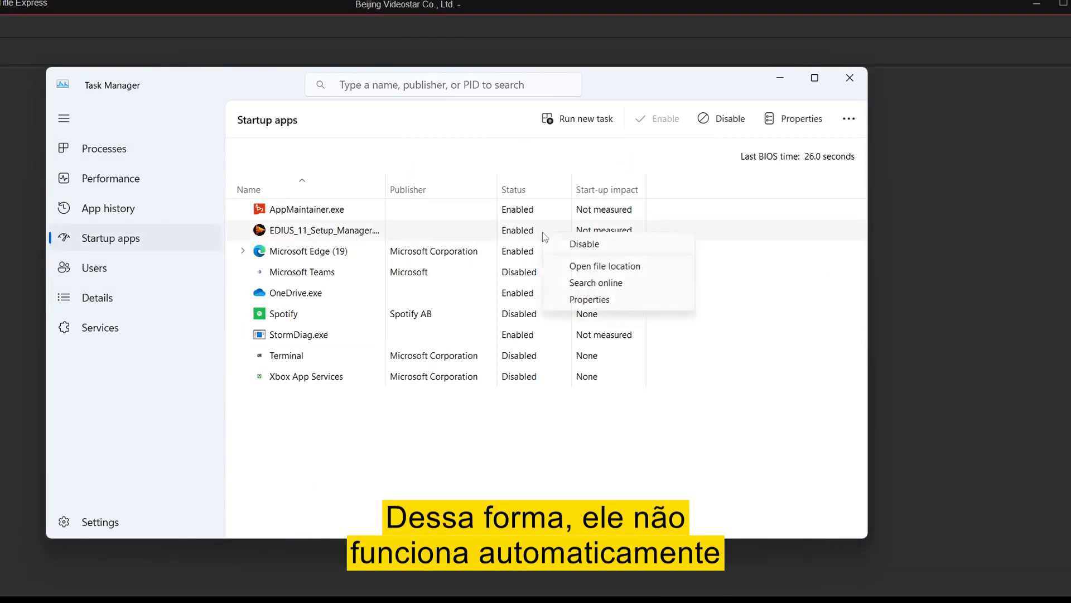
click(574, 246)
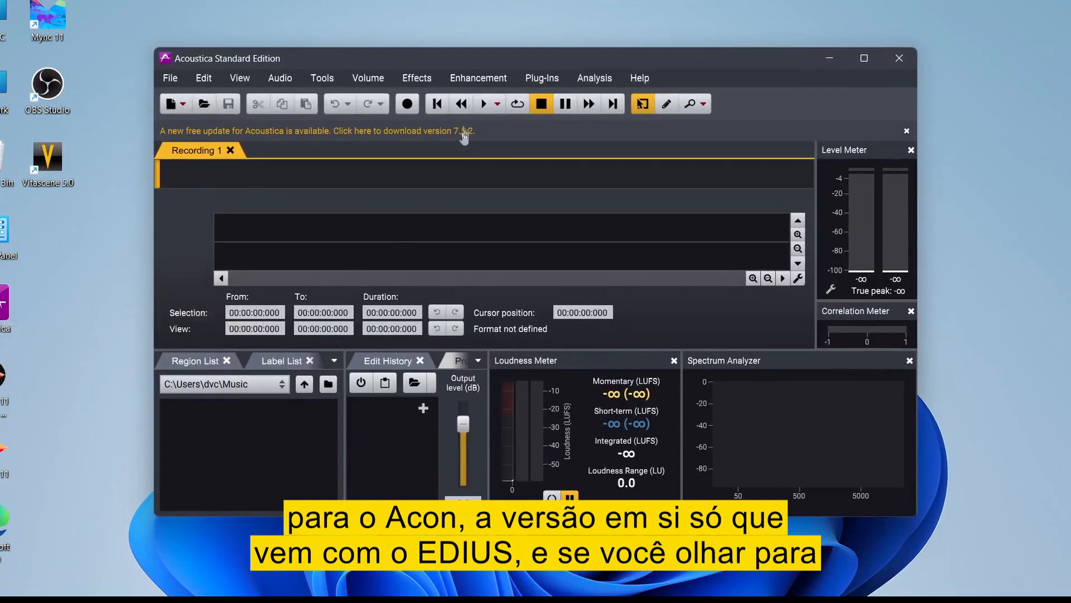
- Start the free Acoustica update download, then search 'edius world' and open the ediusworld.com result
click(464, 134)
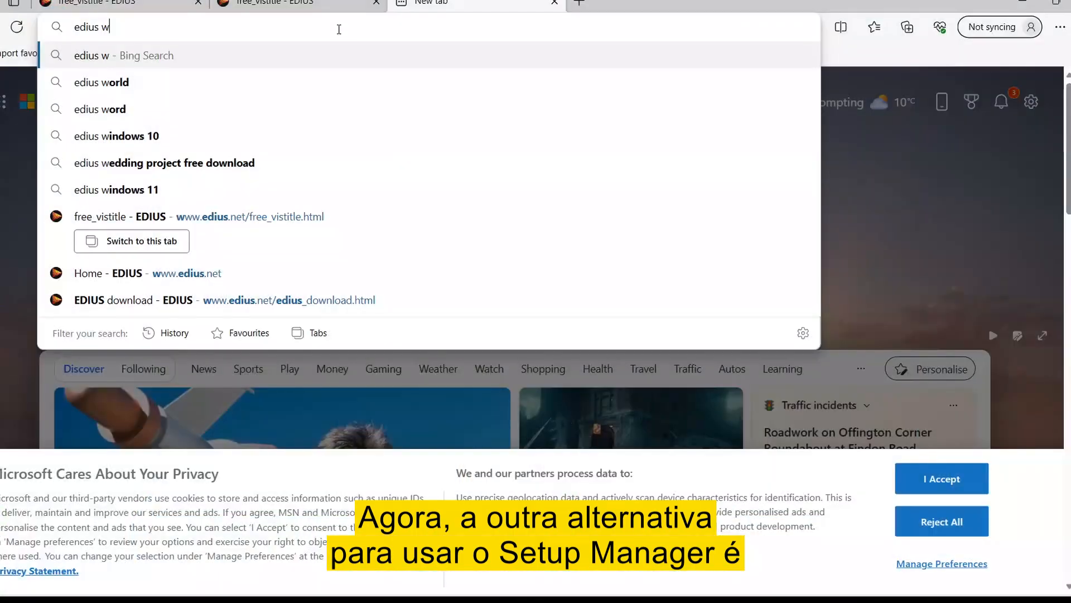
click(151, 89)
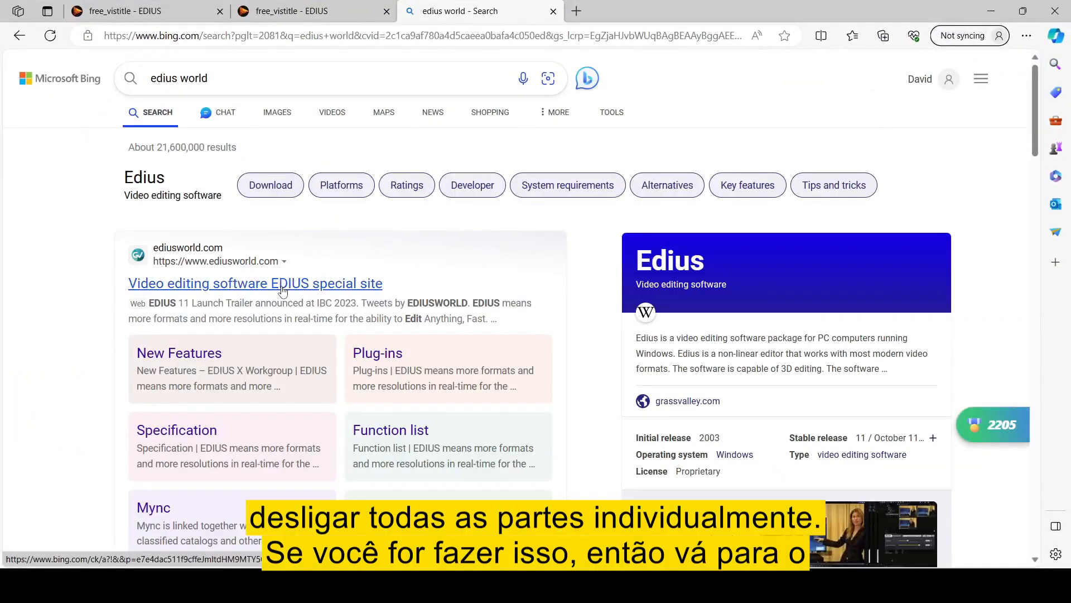
click(282, 284)
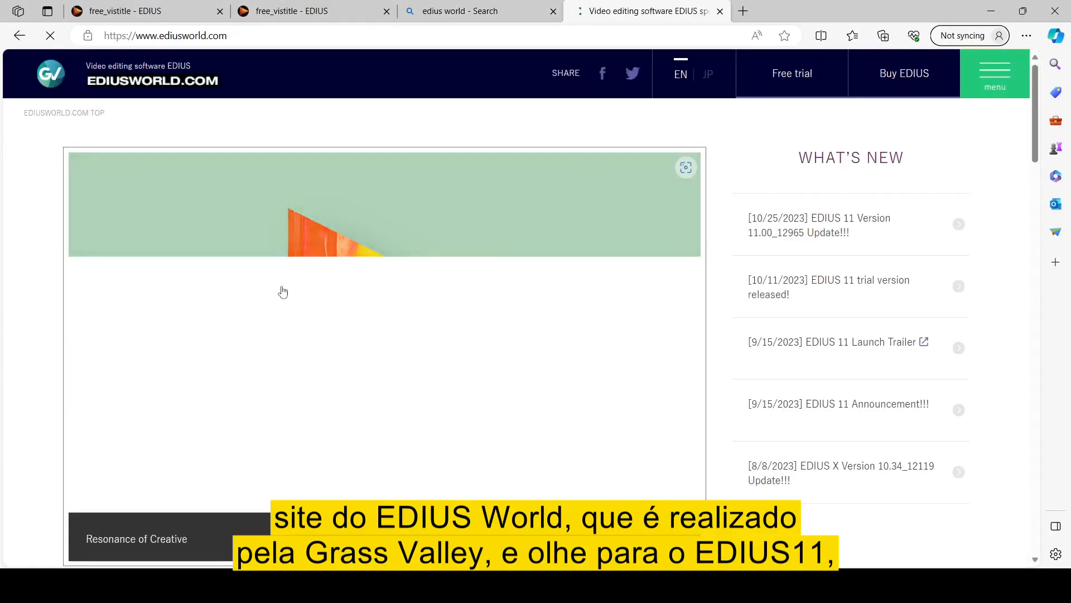
- Open the SUPPORT card on ediusworld.com, then go to Downloads via the SUPPORT menu
scroll(338, 302, down, 3)
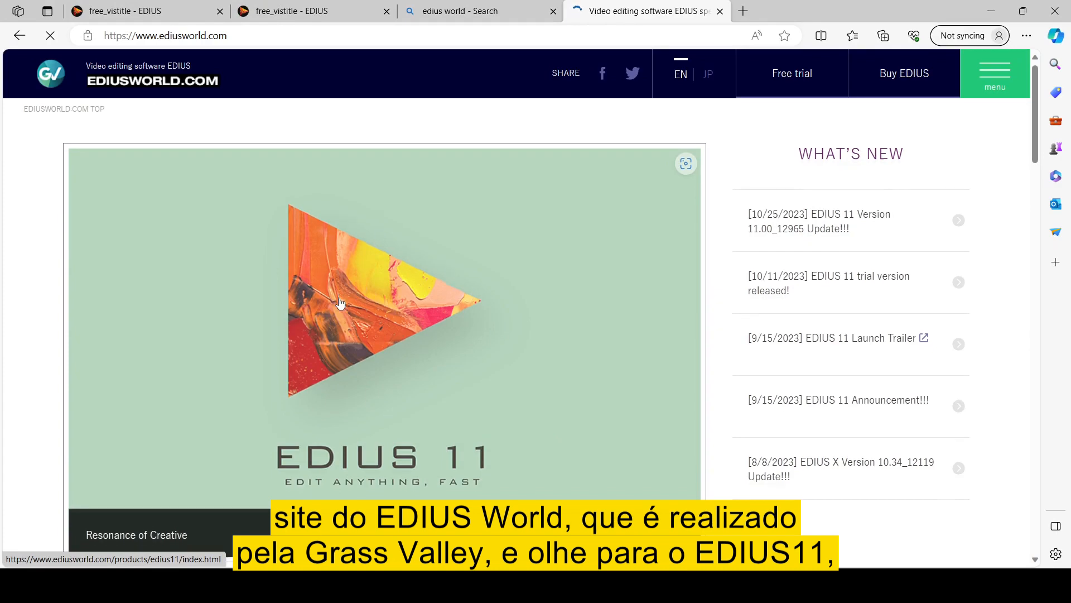
scroll(340, 302, down, 10)
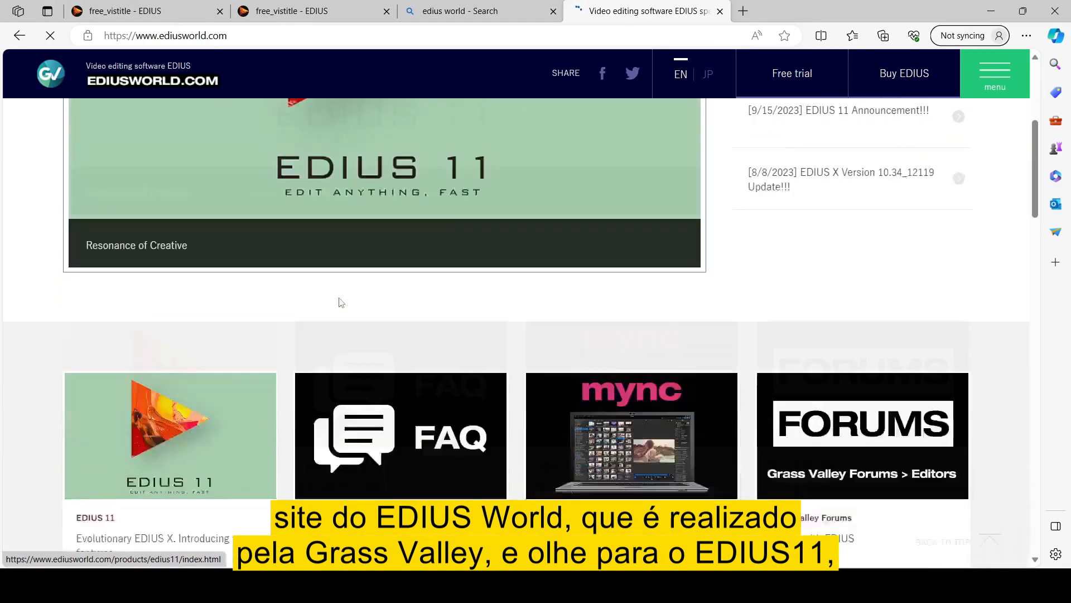
scroll(341, 303, down, 6)
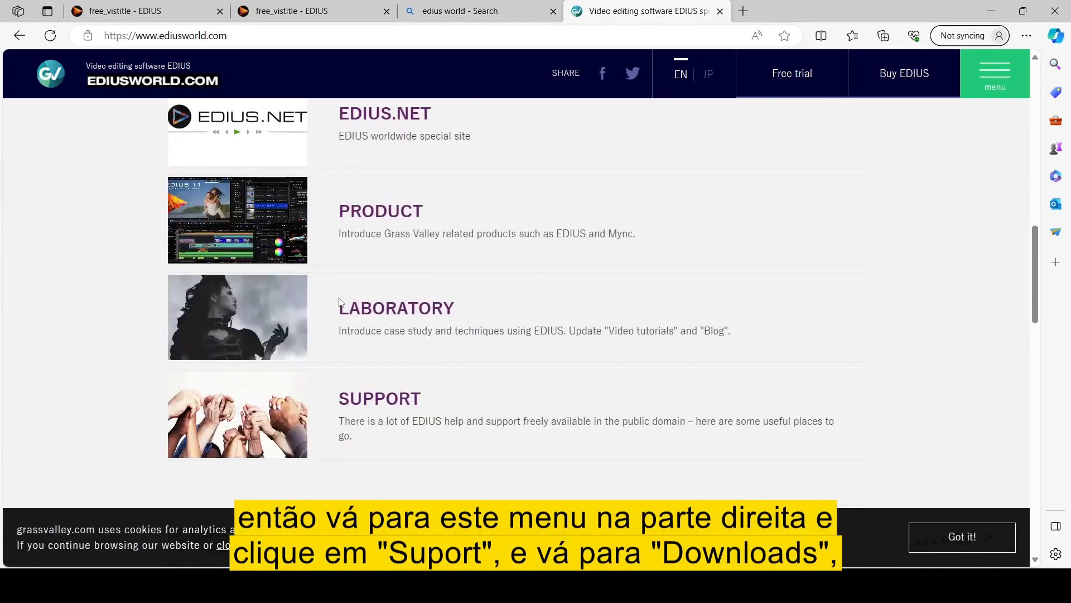
scroll(652, 452, down, 2)
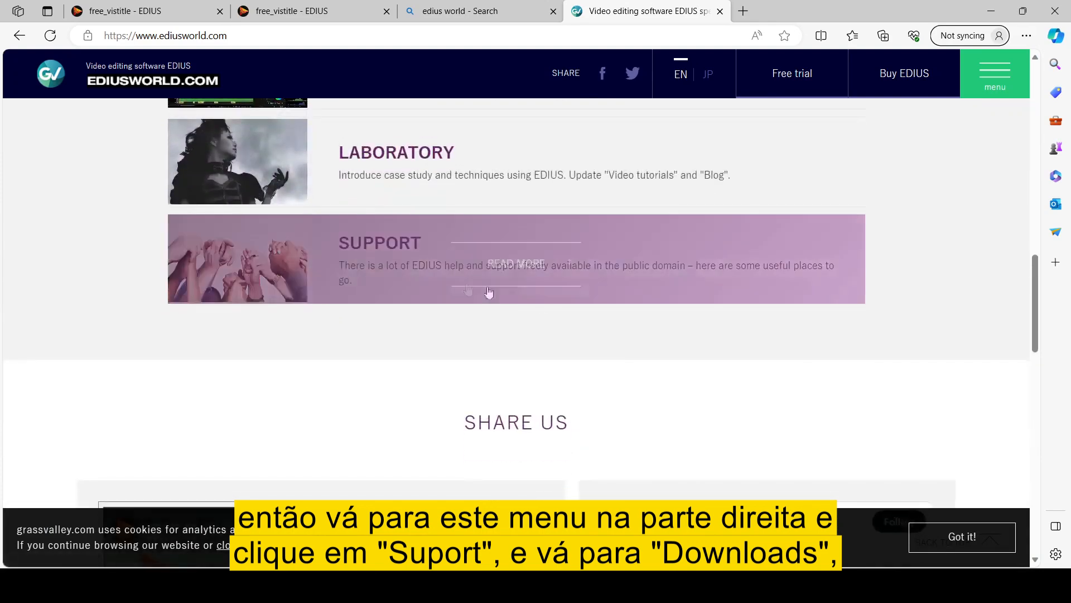
click(398, 262)
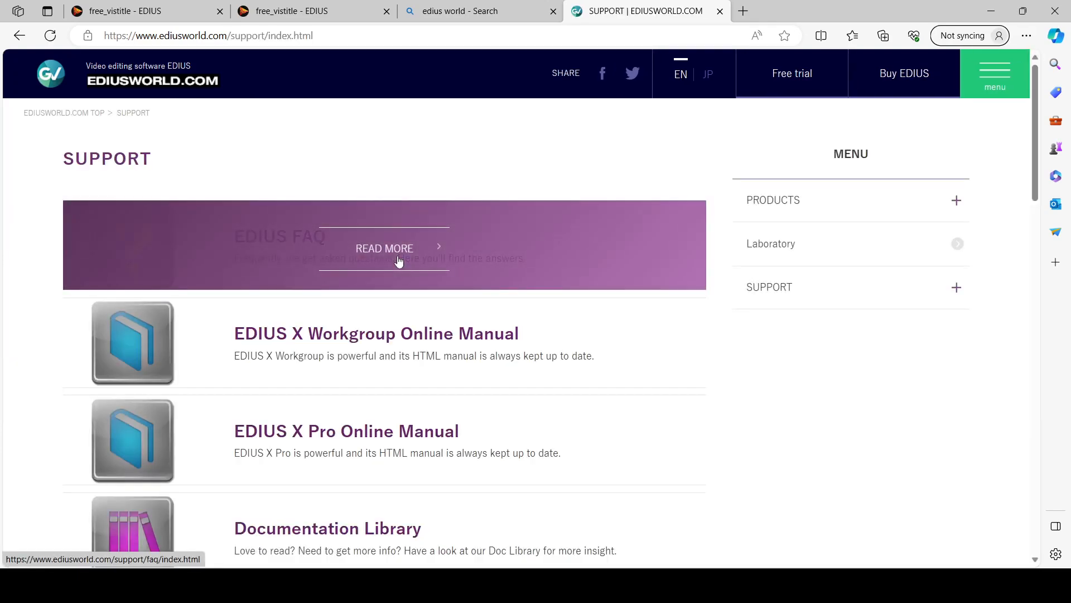
click(768, 297)
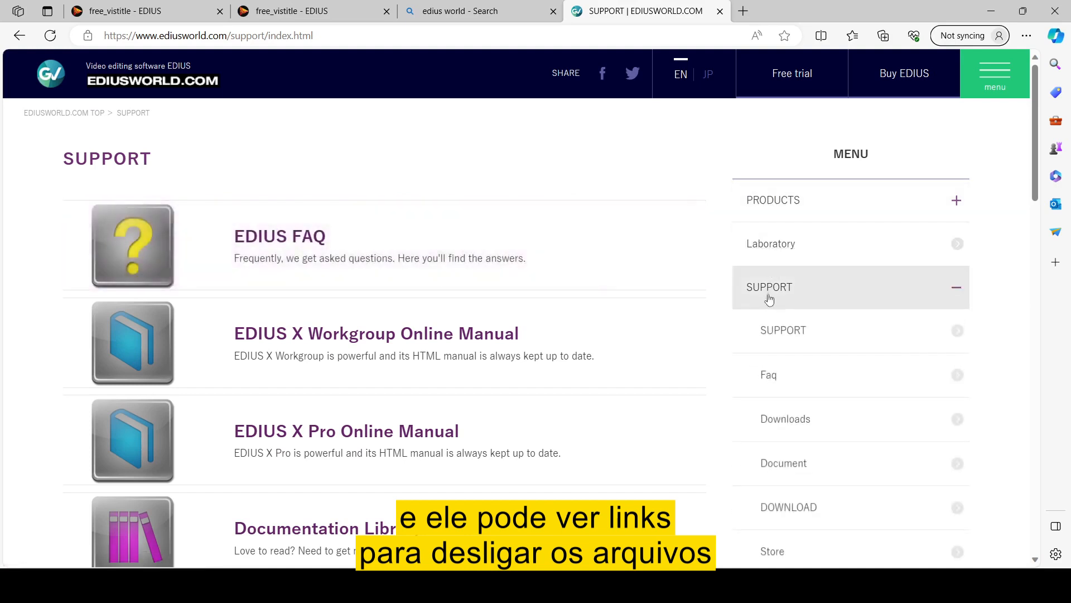
click(783, 422)
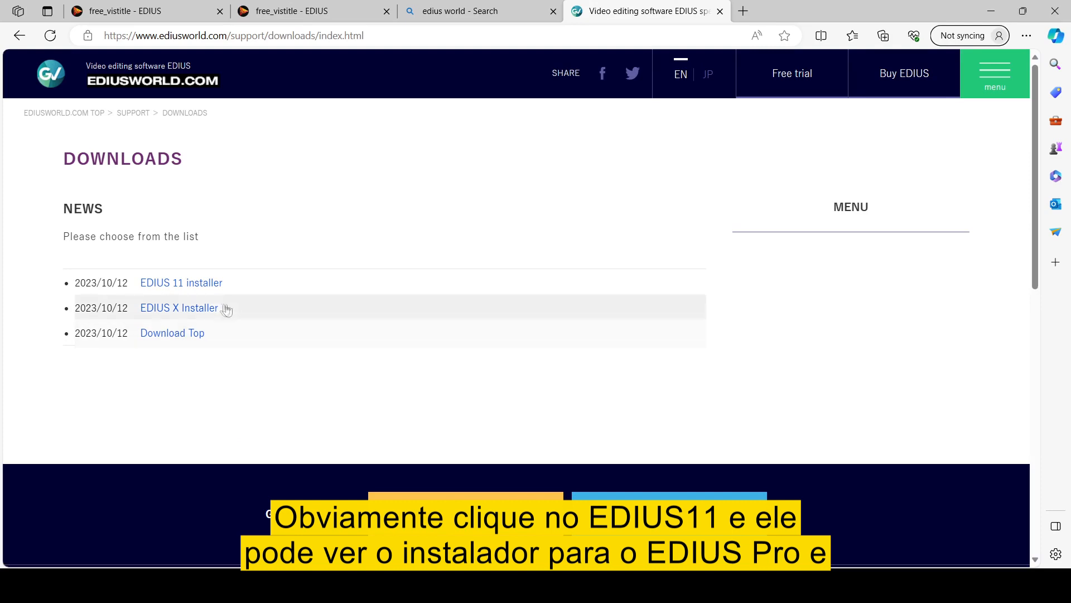
- Download the EDIUS 11 Pro / Workgroup full installer (EDIUS_Setup-11.00.12965.exe) from the Latest update section
click(208, 294)
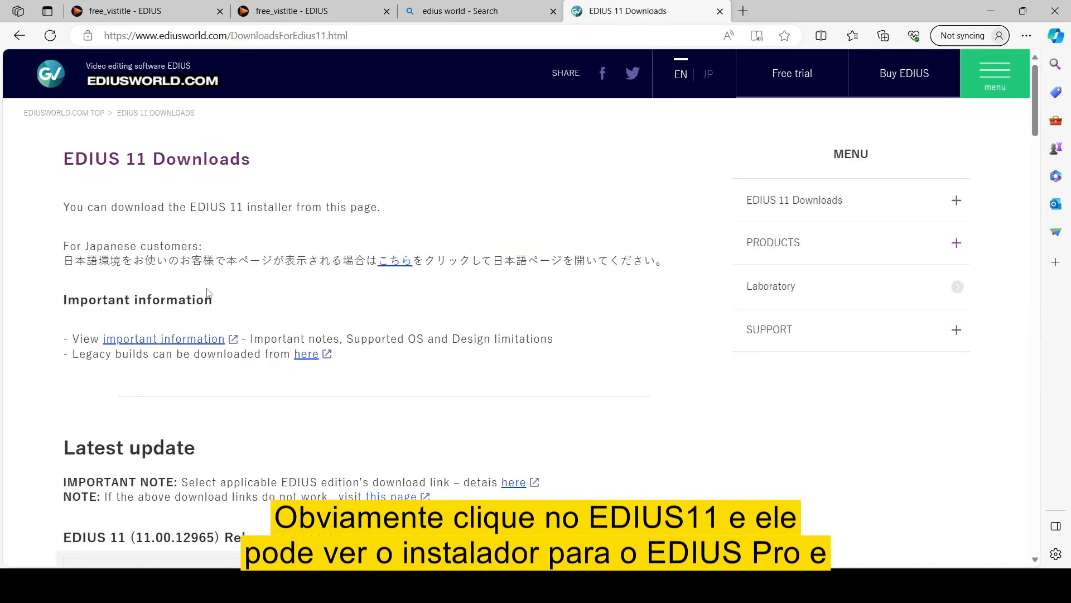
scroll(208, 293, down, 3)
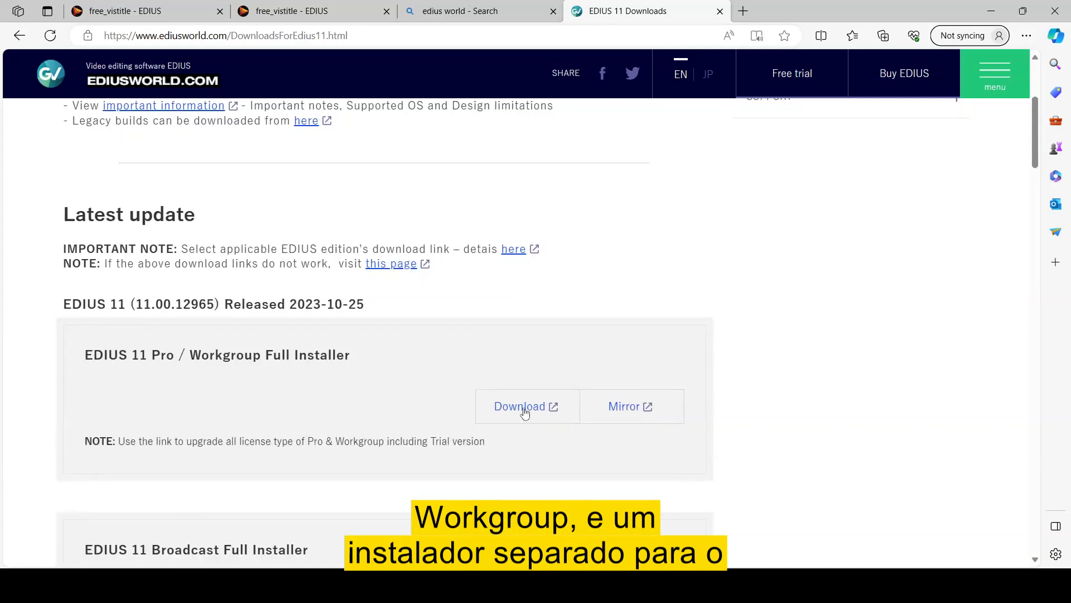
click(522, 406)
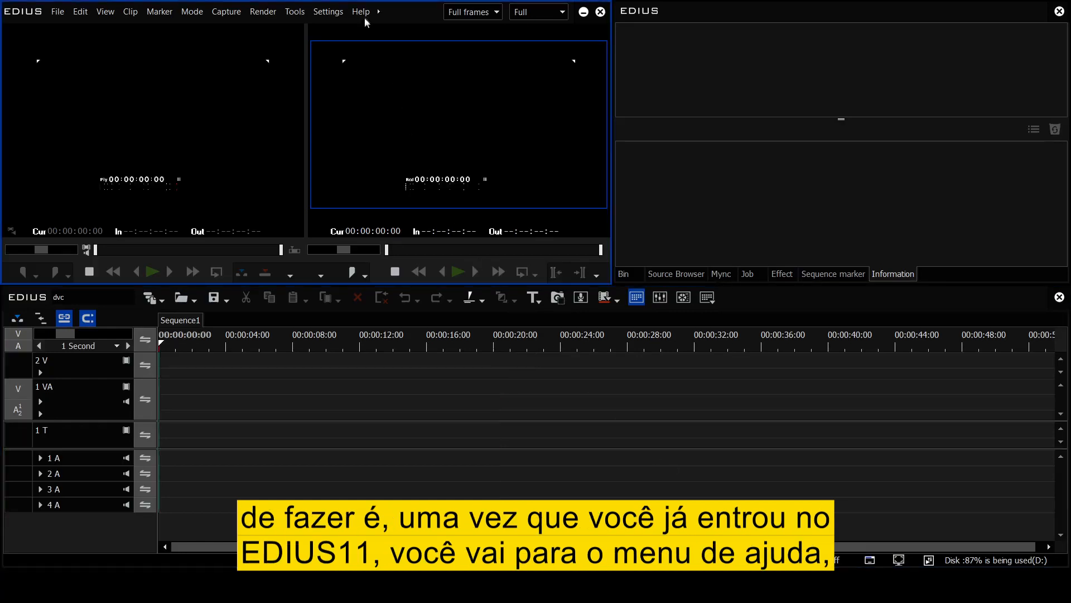
- Choose Download EDIUS Bonus Contents from the EDIUS Help menu
click(362, 14)
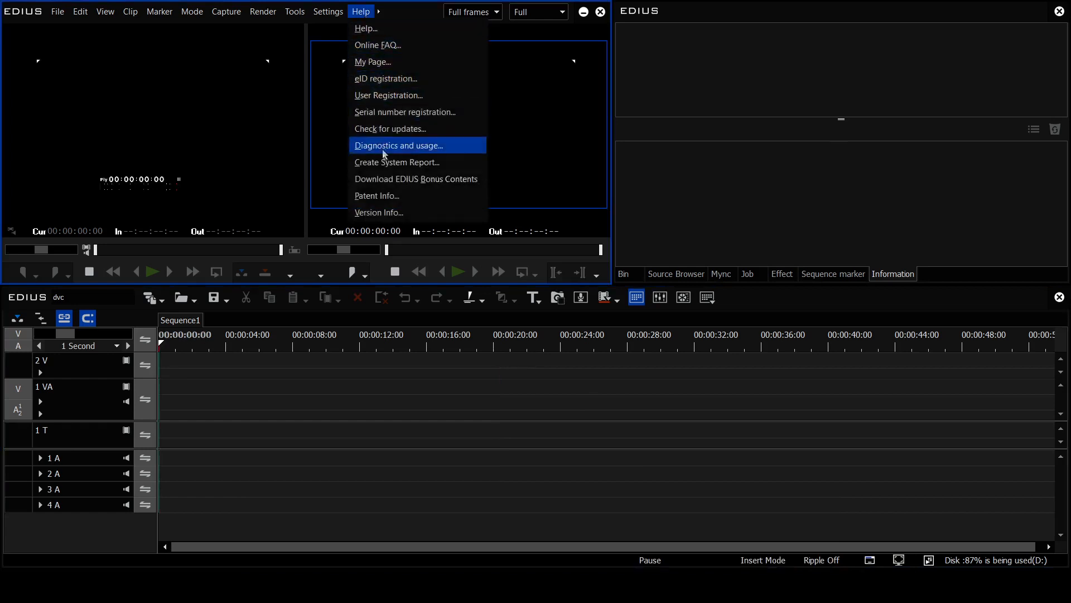
click(389, 183)
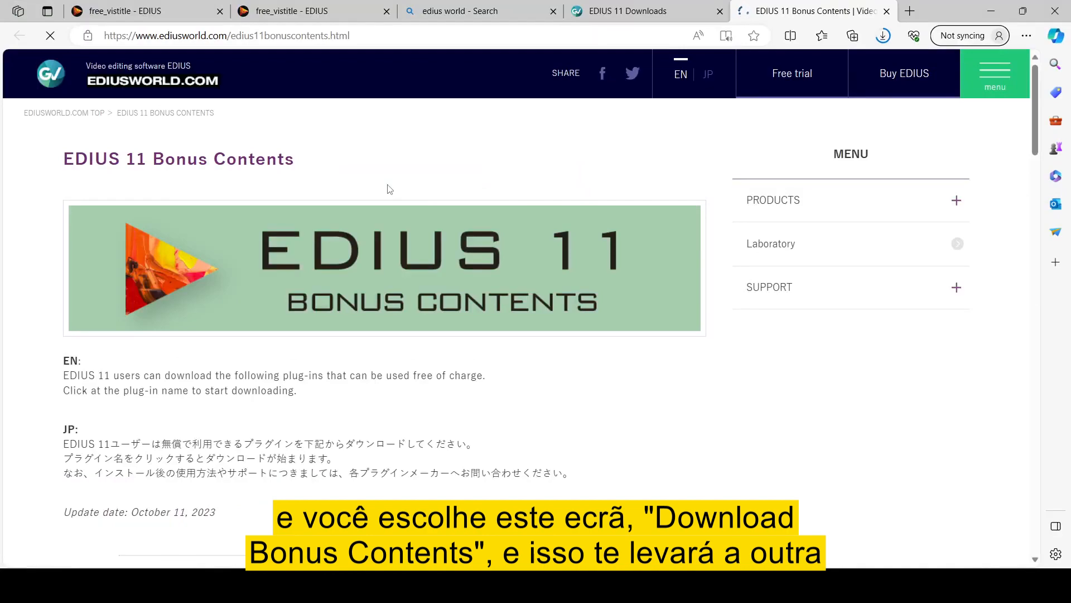
- Open the Acon Digital setup link in a background tab
scroll(389, 189, down, 8)
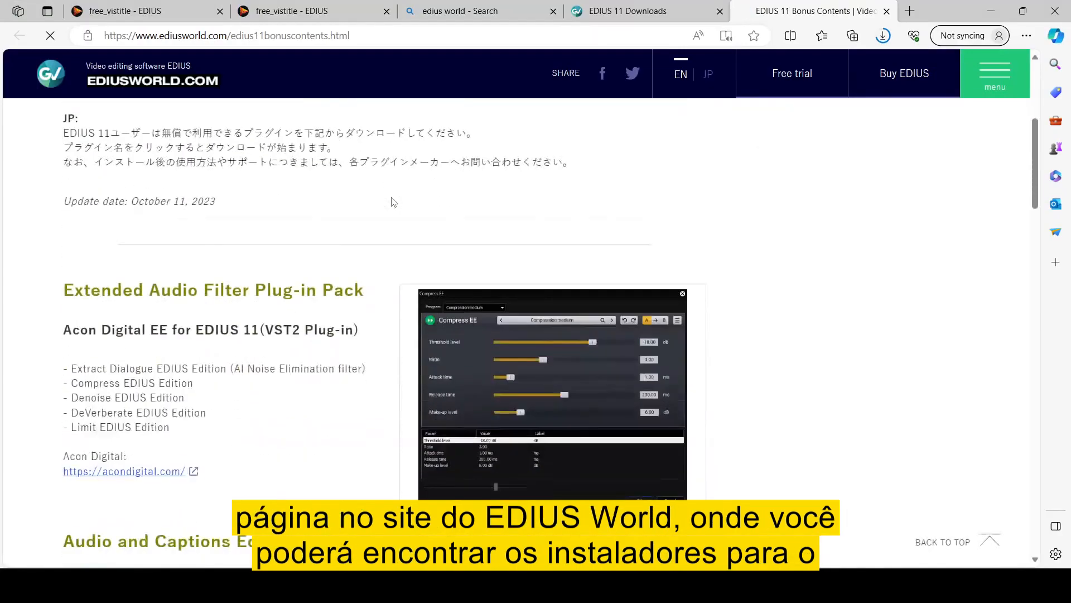
scroll(392, 203, down, 6)
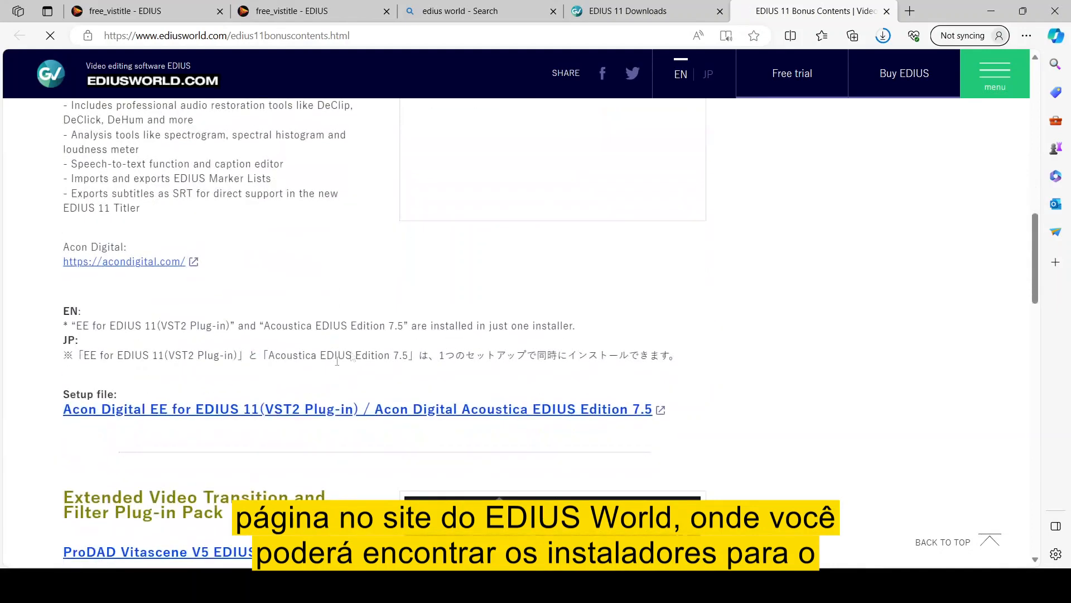
middle_click(290, 415)
scroll(279, 380, down, 4)
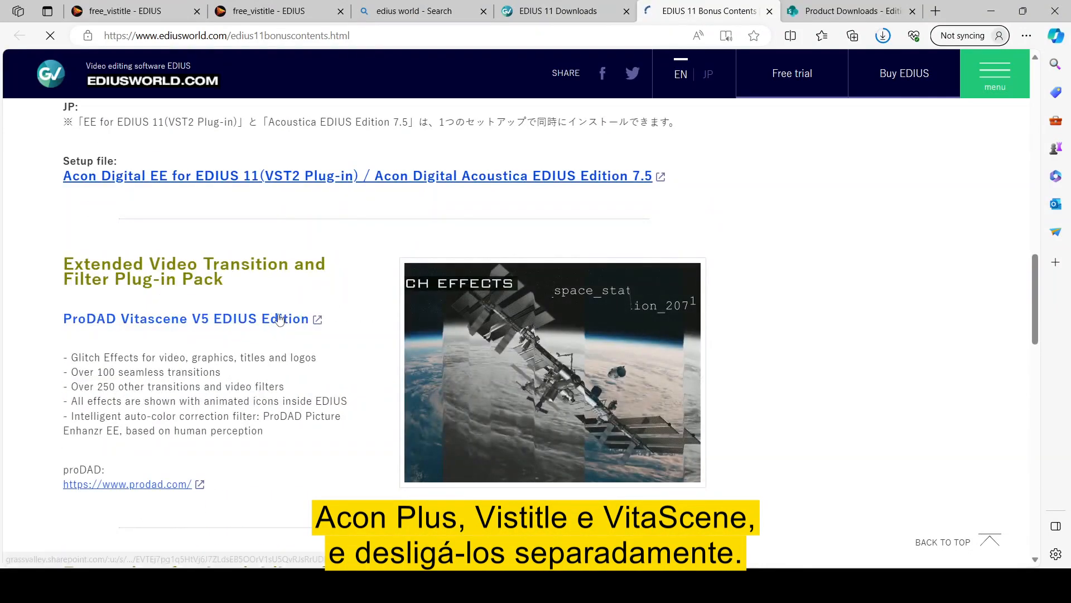
- Open the ProDAD Vitascene and VisTitle Express download pages in their own tabs
click(276, 319)
click(597, 15)
scroll(264, 307, down, 6)
click(264, 308)
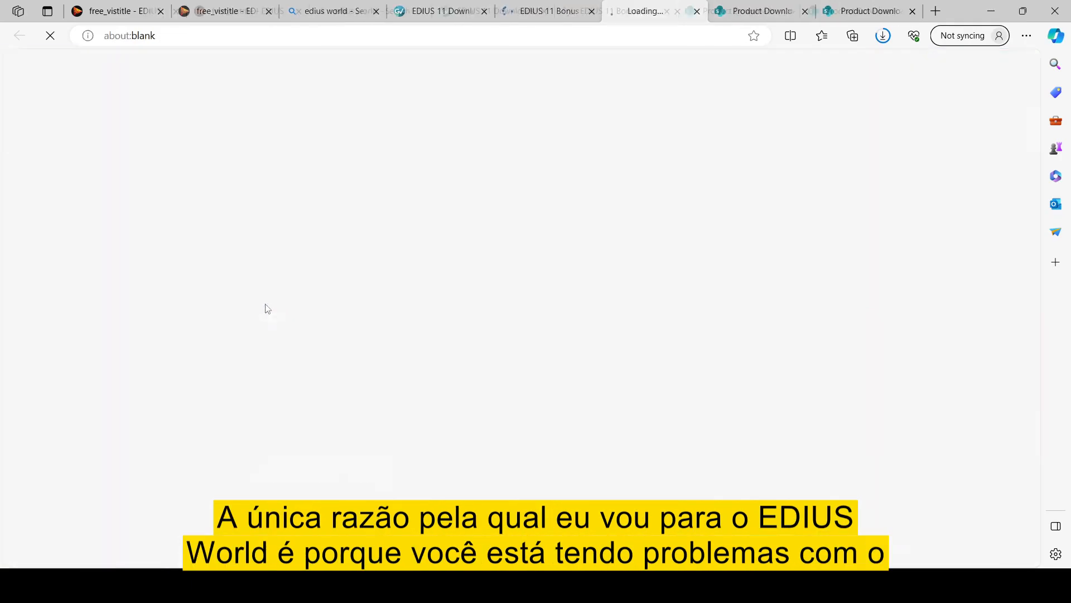
click(556, 17)
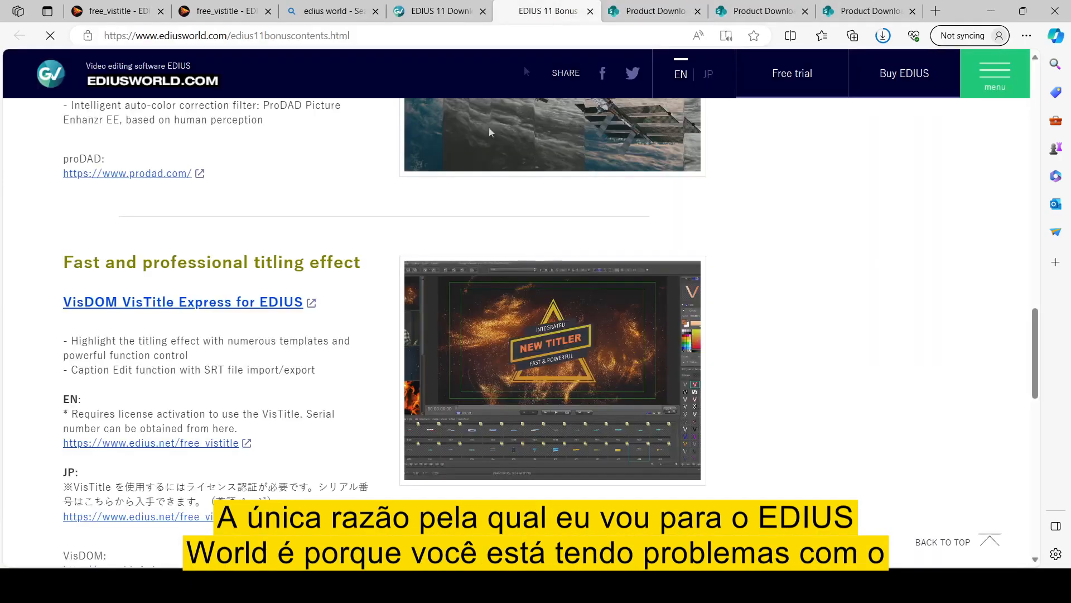
- Download AconDigitalEDIUSEditions_2_0_1.exe (120 MB) from the Acon Digital tab
scroll(301, 346, down, 4)
scroll(268, 346, up, 1)
scroll(282, 346, up, 4)
scroll(286, 334, up, 6)
scroll(285, 334, up, 8)
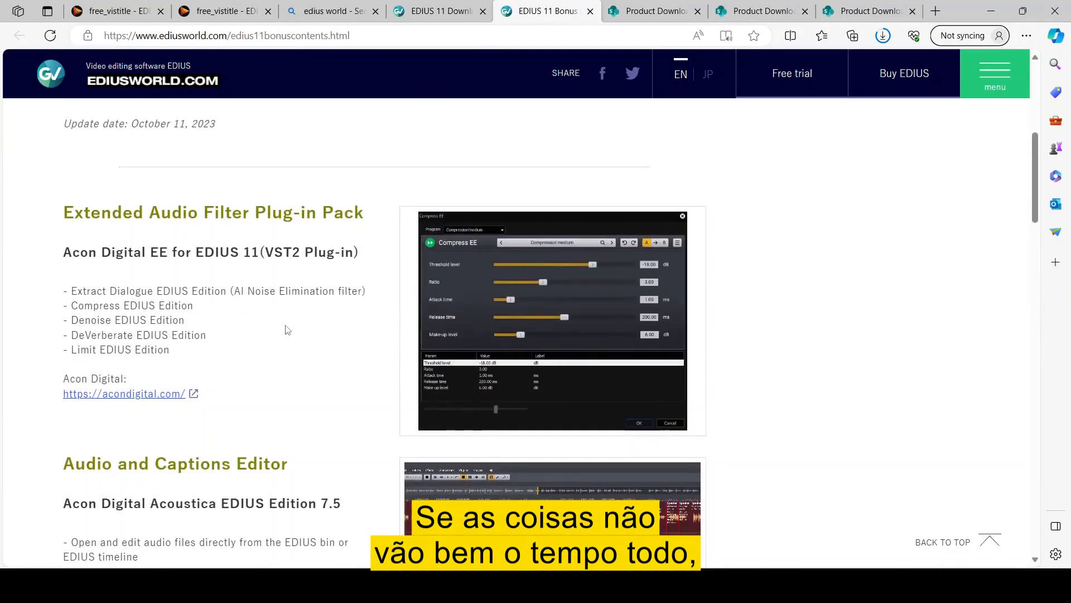
click(836, 9)
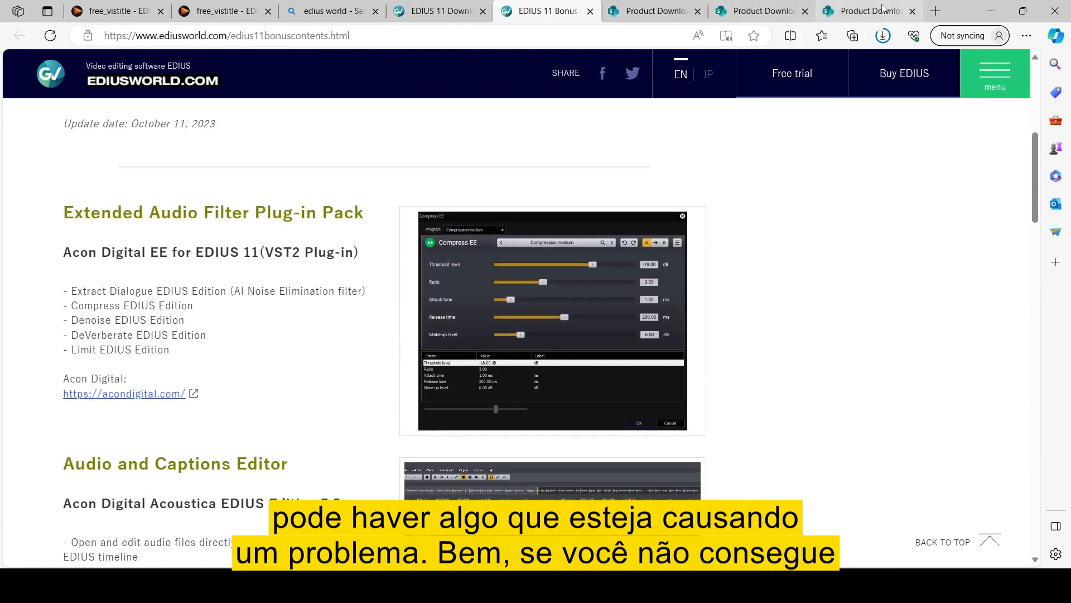
click(564, 391)
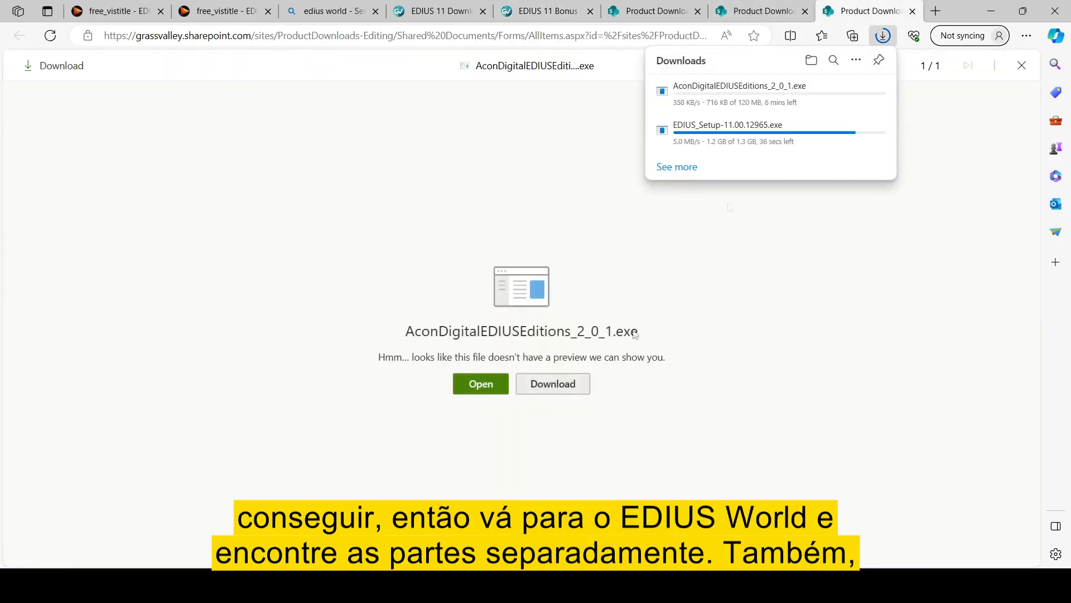
- Download vitascene-50-edius64bit.exe from the Vitascene Product Downloads tab
click(776, 14)
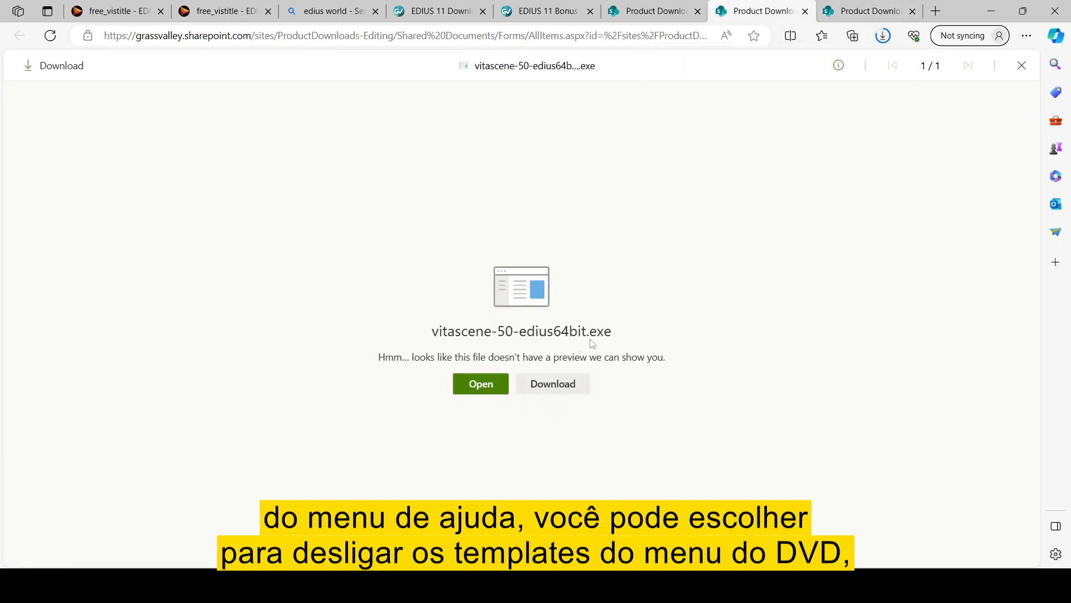
click(569, 385)
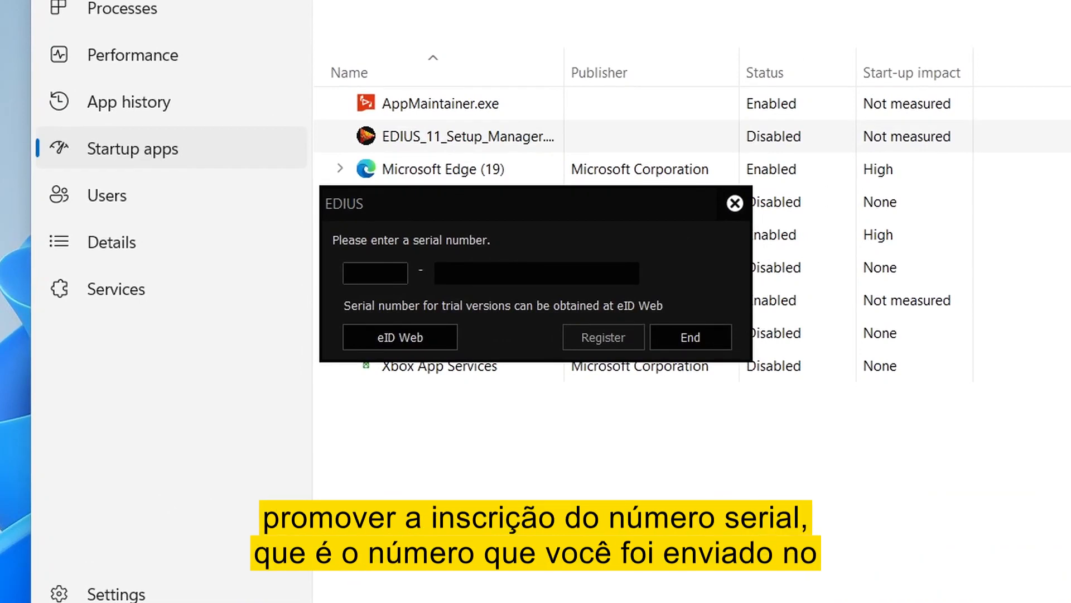
- Paste the serial number into the registration fields, register it, and confirm with OK
click(355, 273)
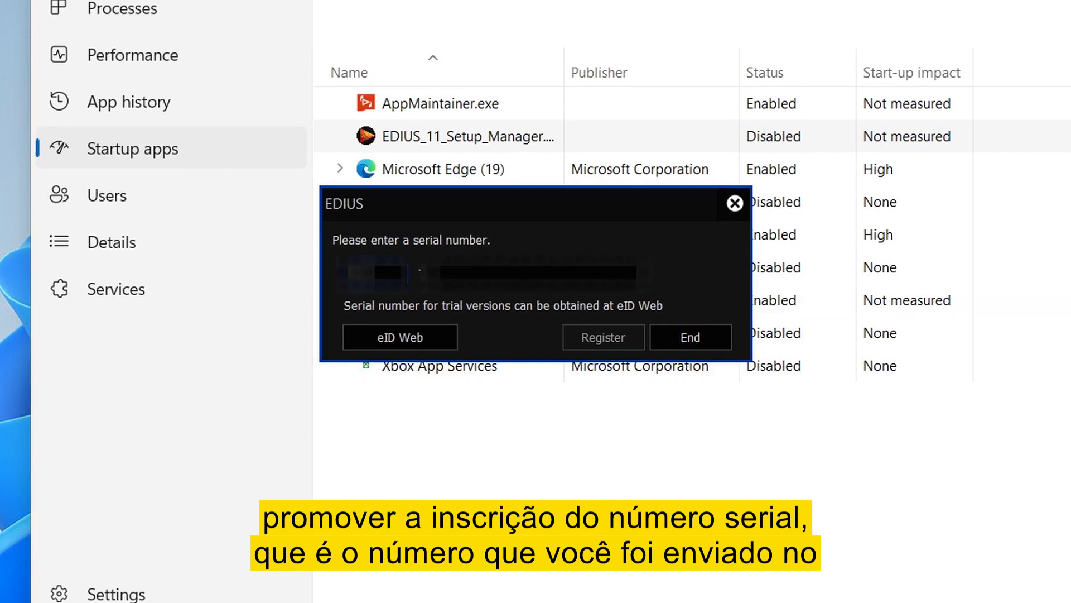
key(ctrl+v)
click(629, 334)
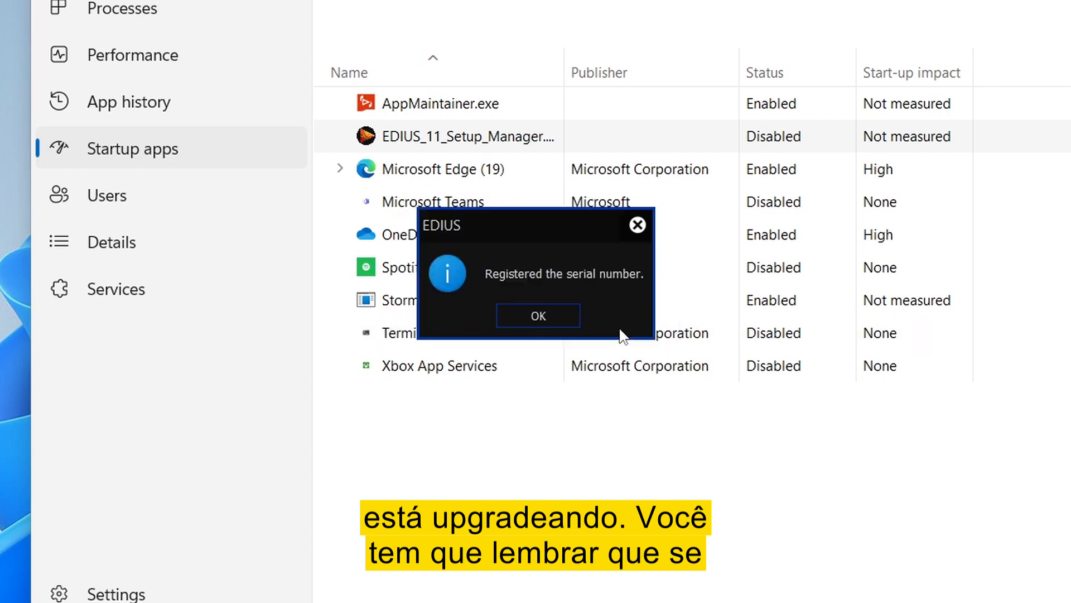
click(545, 315)
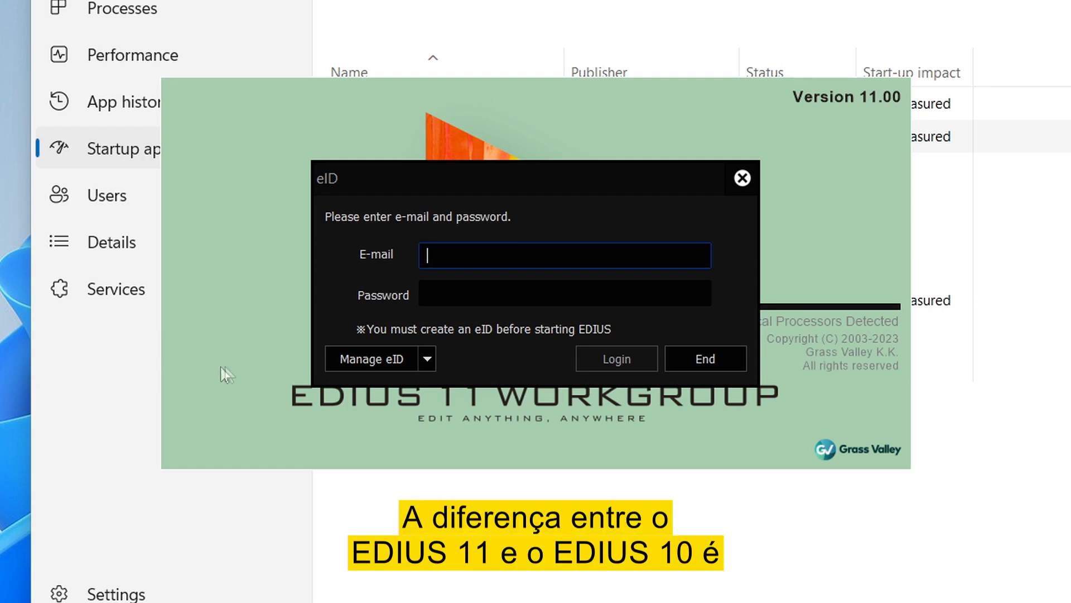
- Log in to eID with the pasted account e-mail and the account password
click(434, 251)
key(ctrl+v)
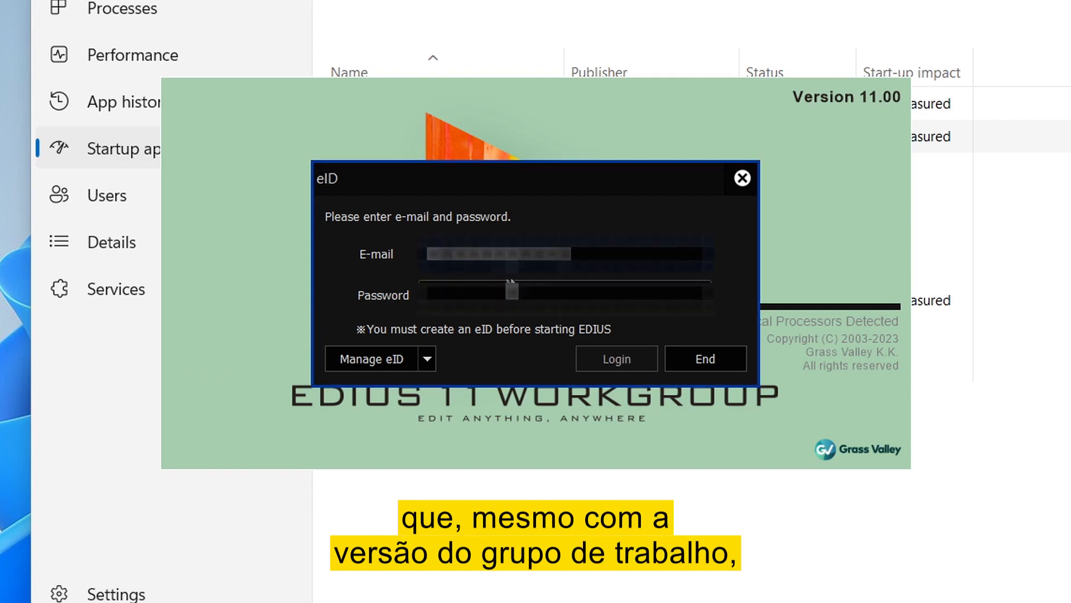
click(475, 293)
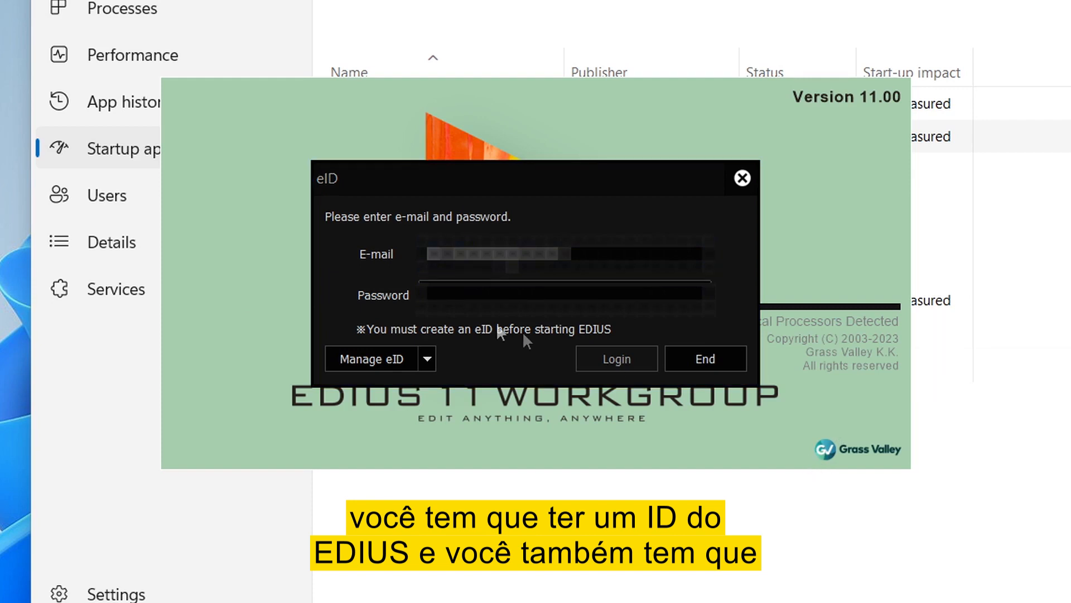
click(460, 296)
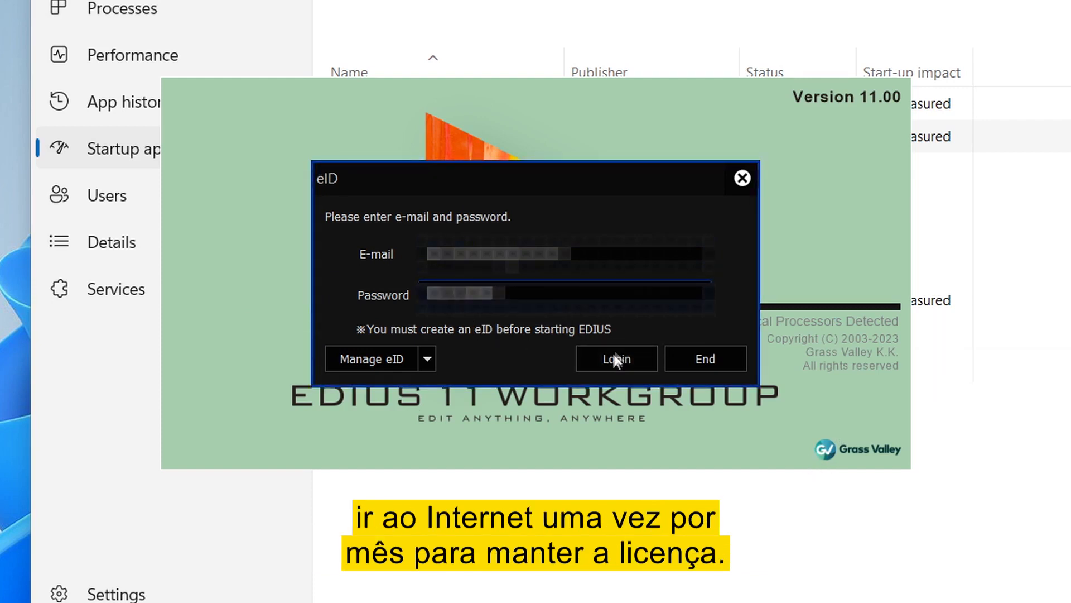
click(615, 358)
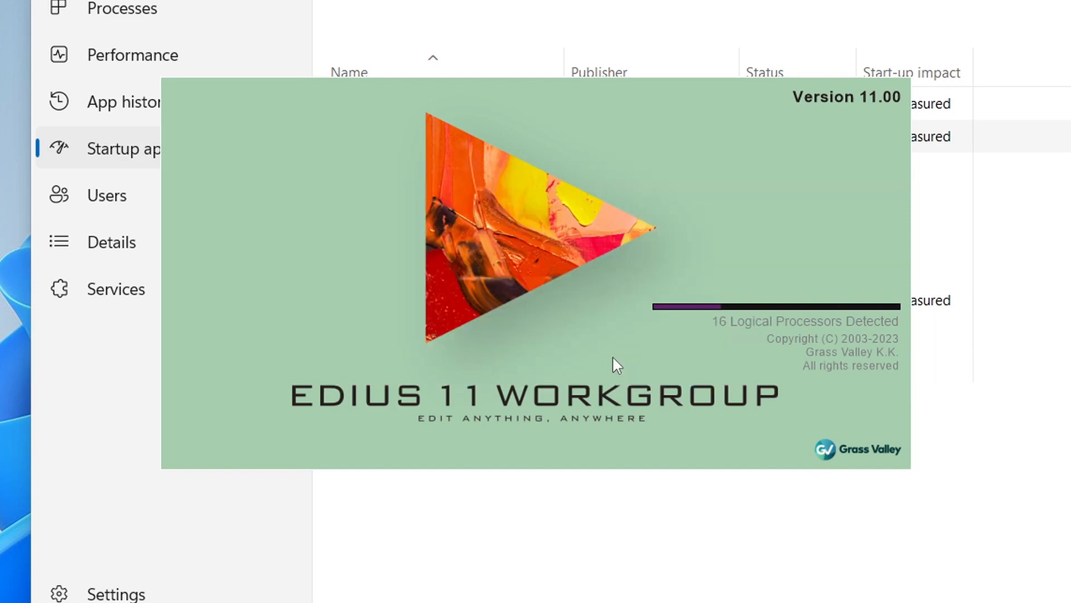
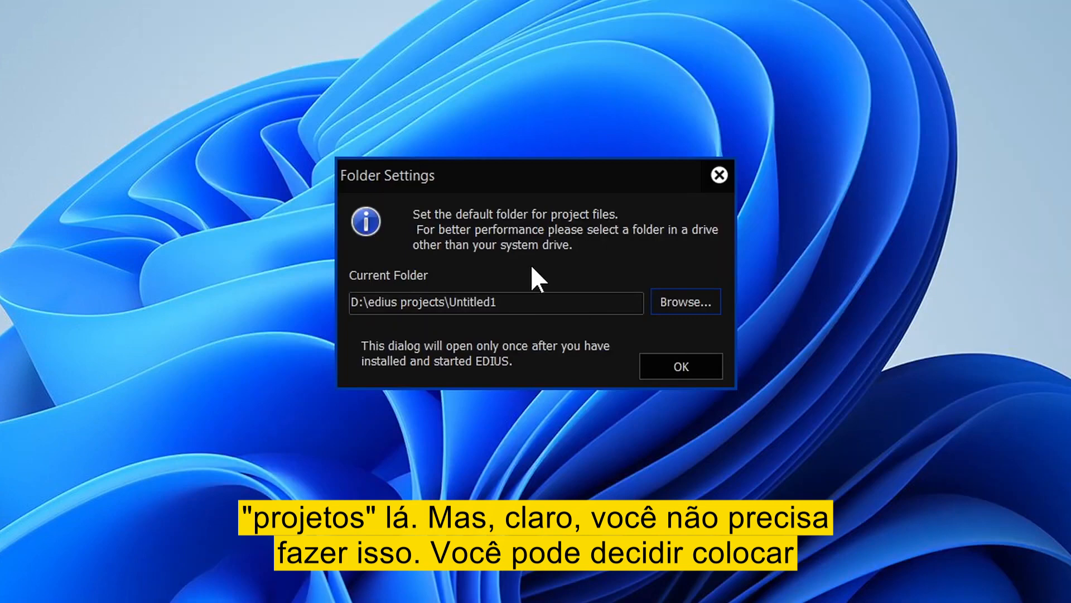
- Accept the default project folder and start a new project
click(672, 368)
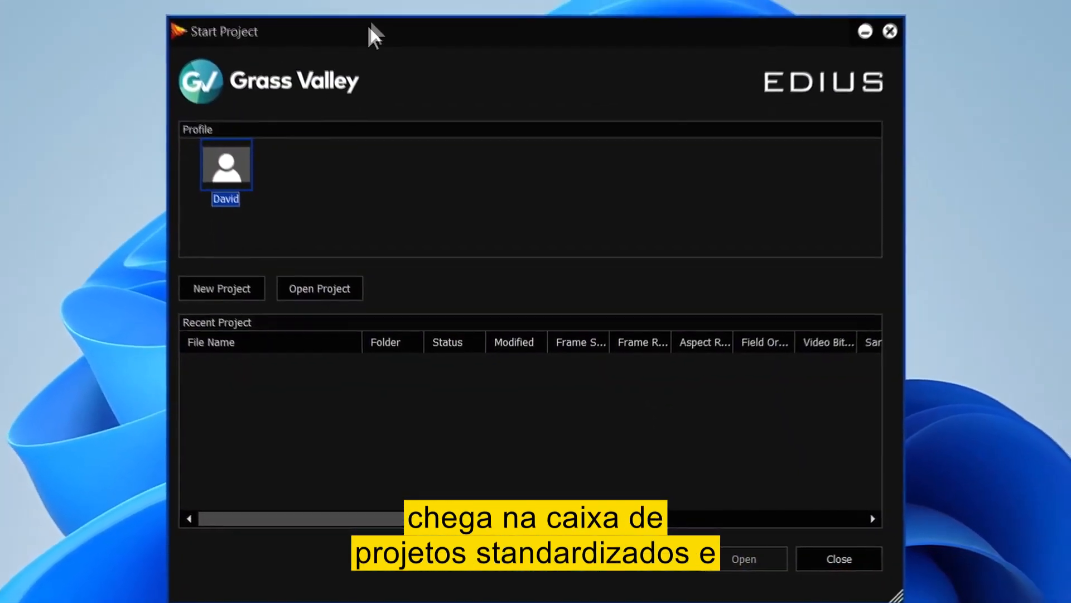
click(229, 287)
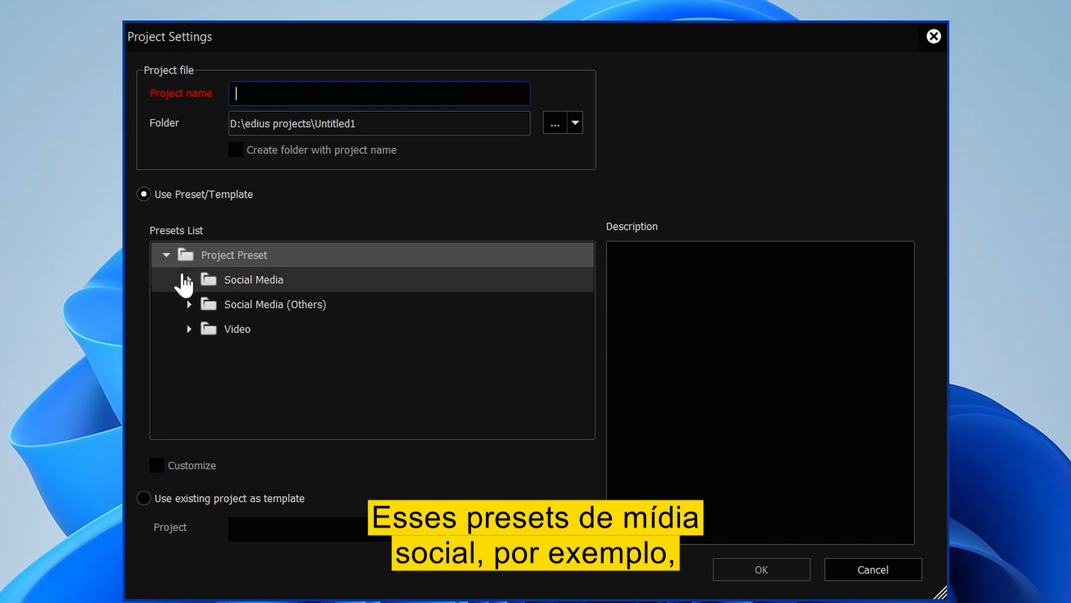
- Name the project dvc, pick the Social Media Horizontal (16:9) preset, and create it
click(189, 280)
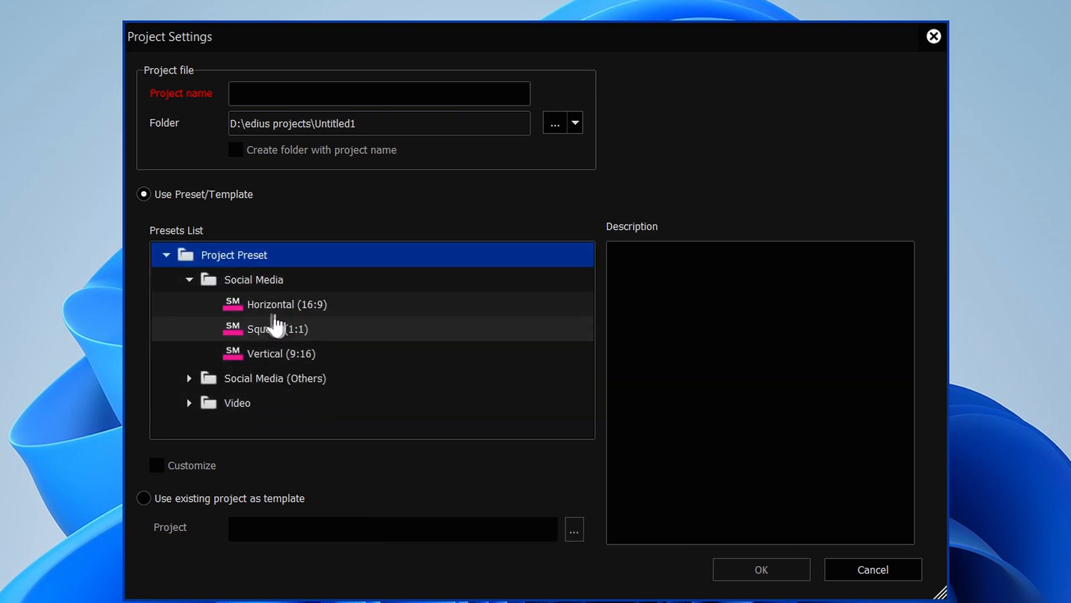
click(285, 311)
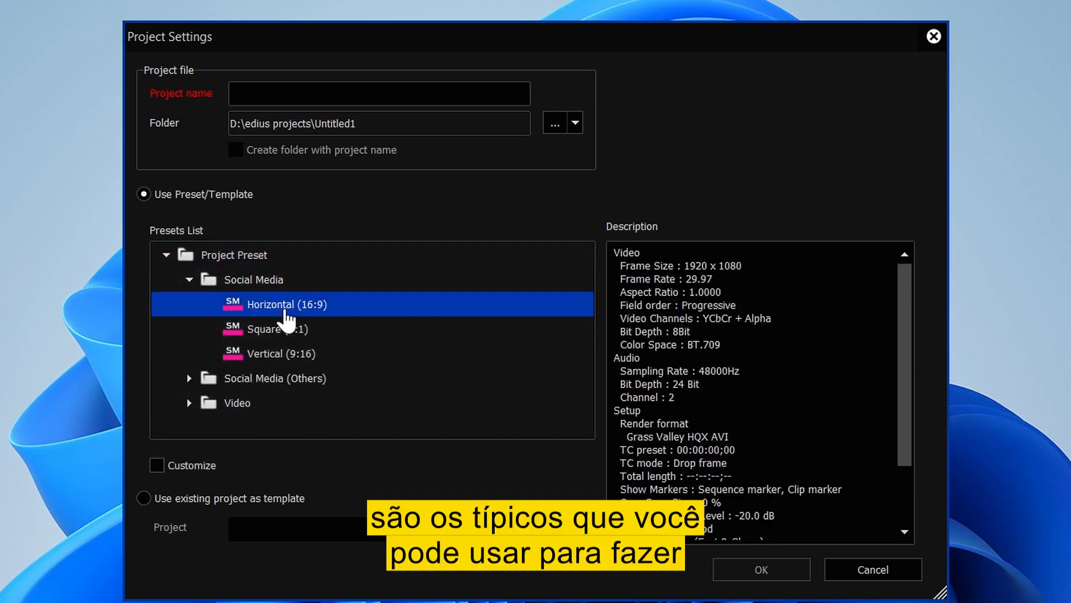
click(255, 337)
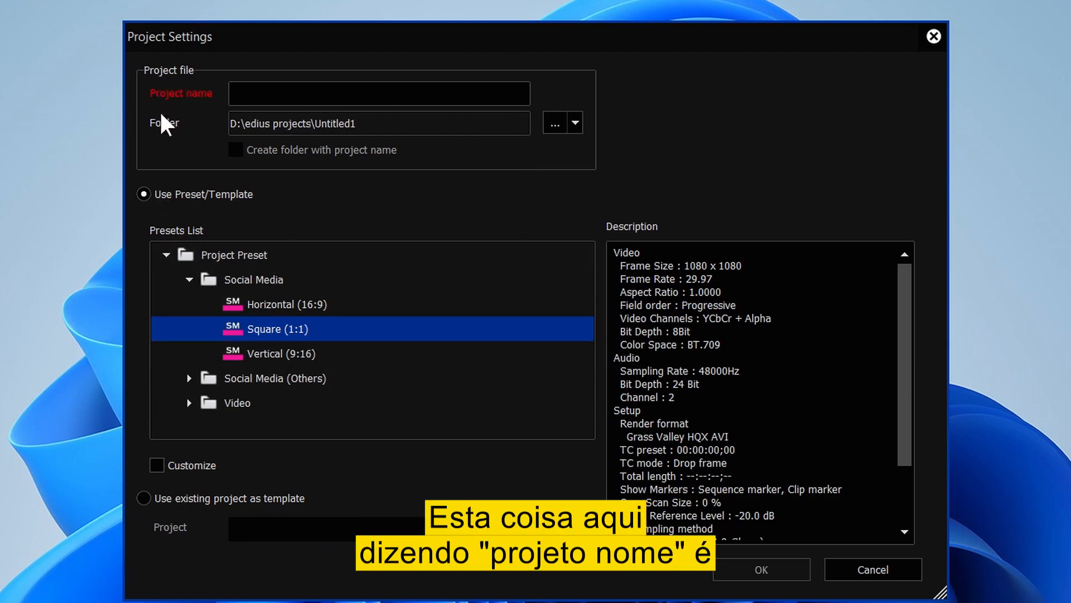
click(257, 98)
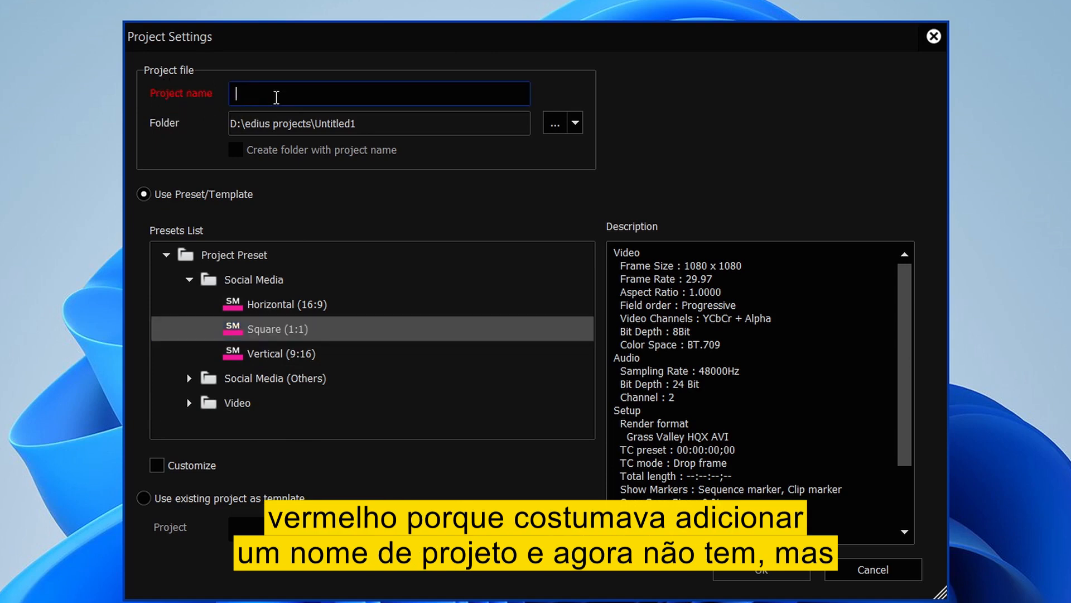
text(dvc)
key(Tab)
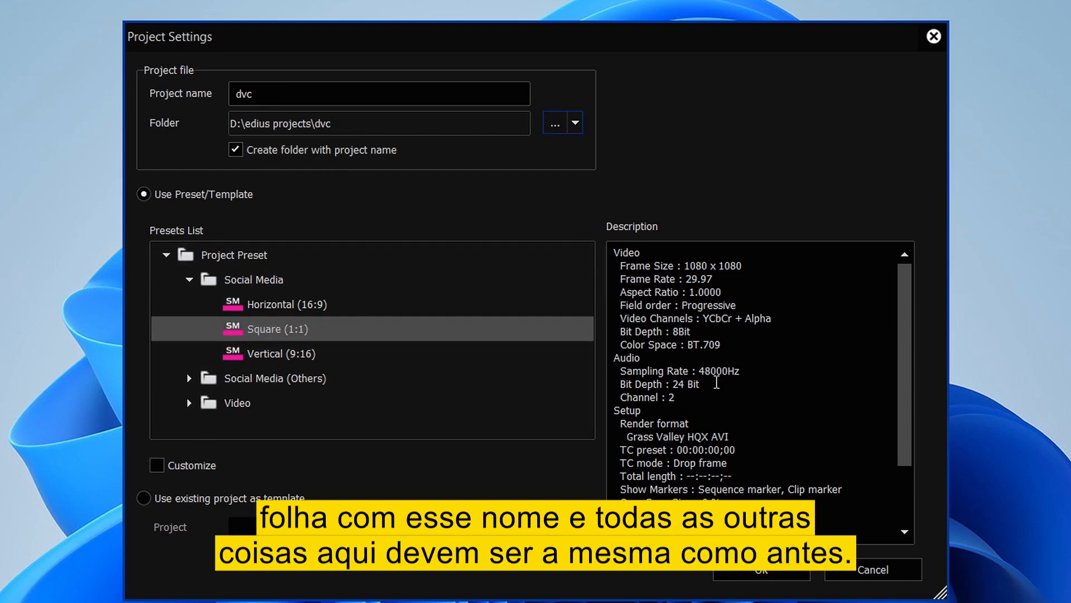
click(239, 305)
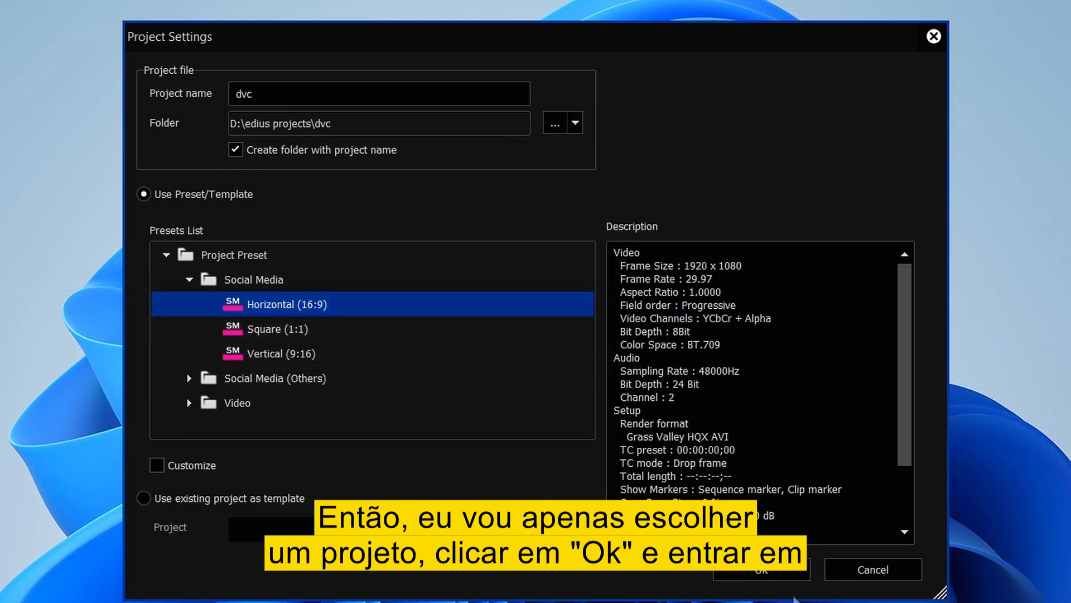
click(746, 573)
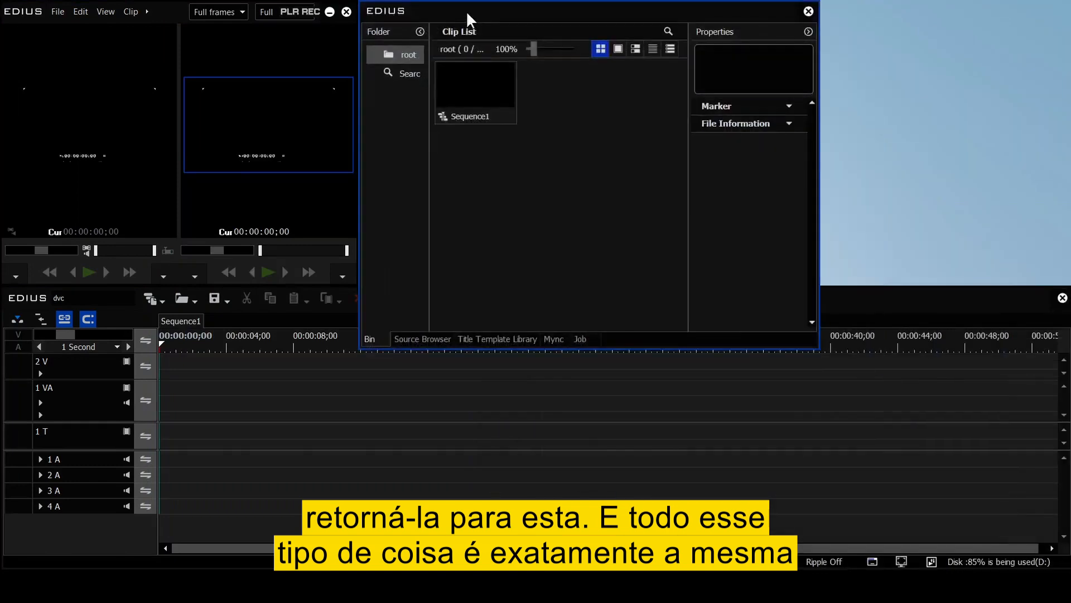
- Shrink and reopen the Bin, and dock the palette full-height along the right edge
drag(818, 348, 790, 285)
click(497, 274)
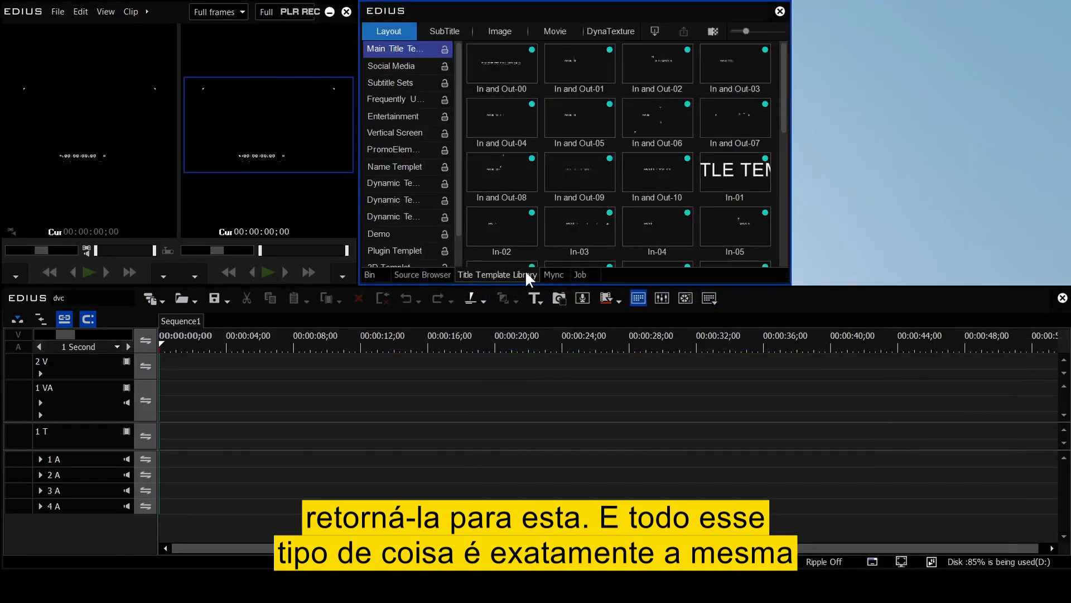
click(780, 12)
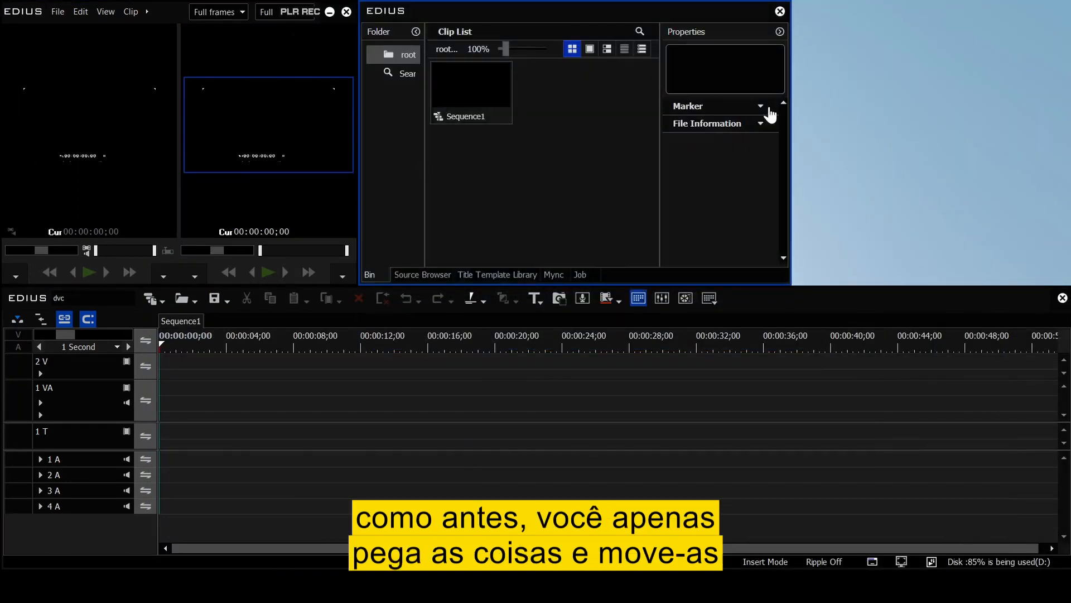
key(h)
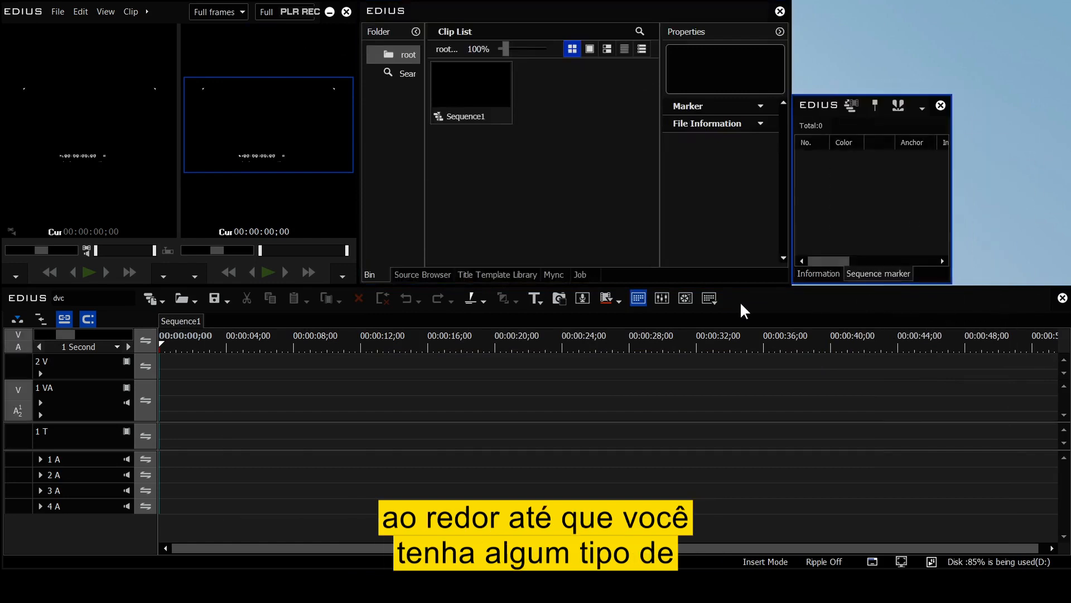
drag(916, 94, 916, 1)
drag(827, 15, 948, 17)
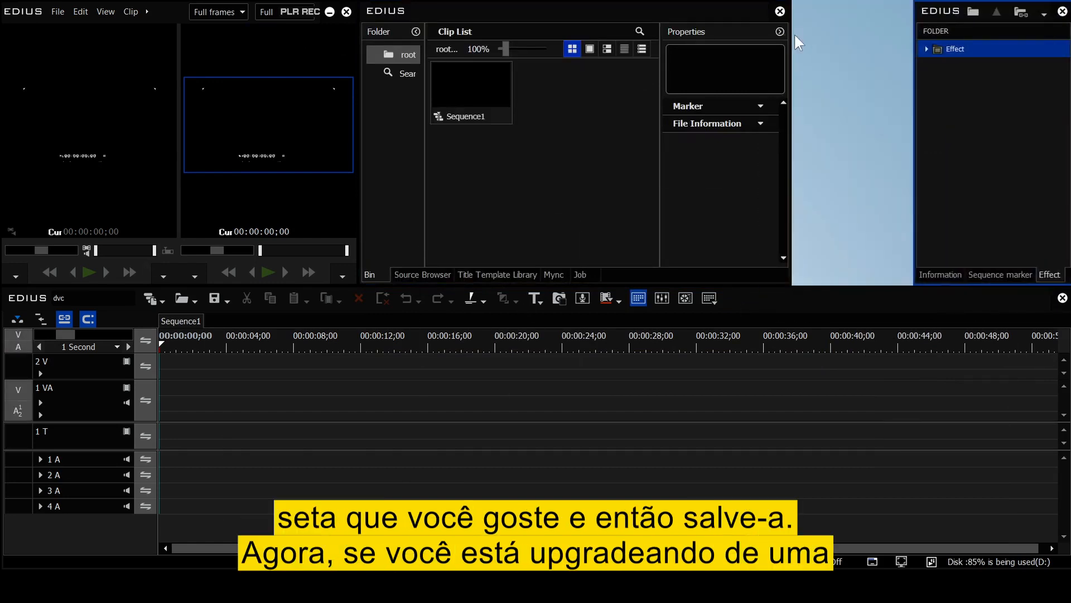
click(105, 11)
- Save the current window arrangement as a new window layout
mouse_move(166, 283)
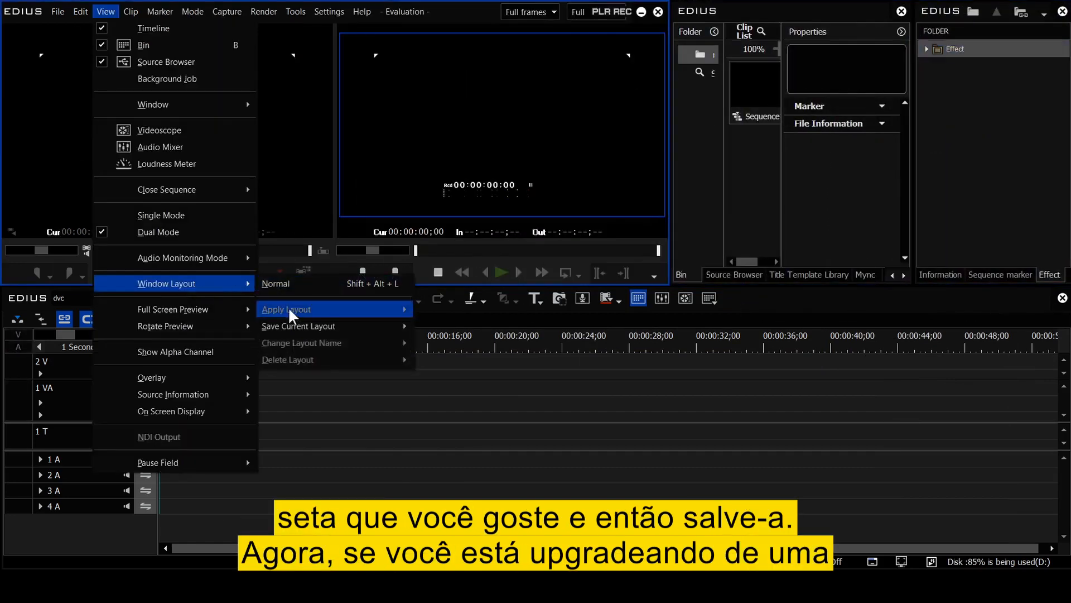
mouse_move(298, 326)
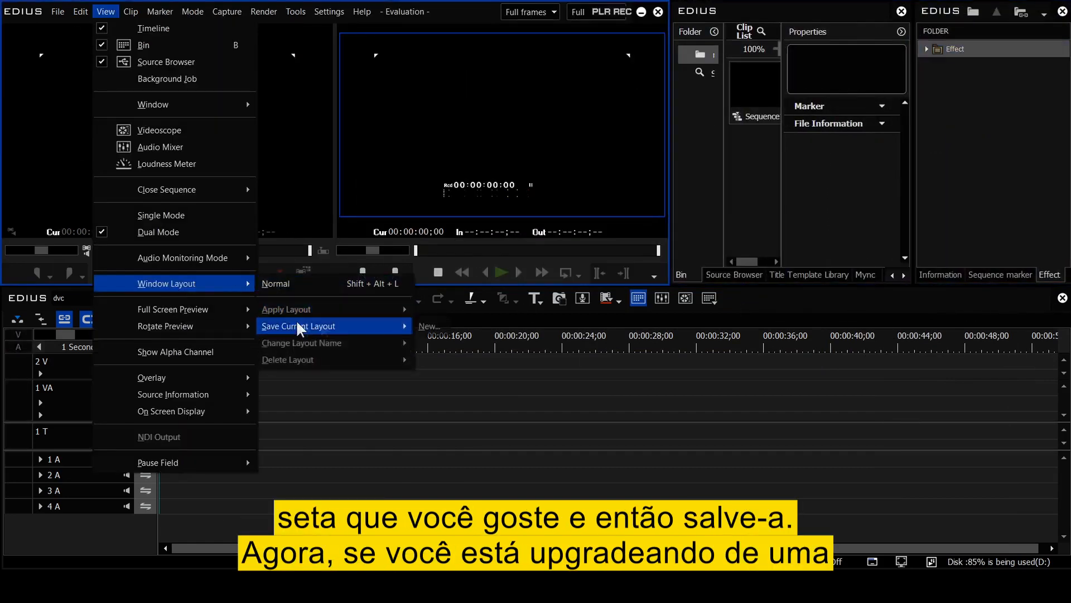
click(432, 327)
key(Return)
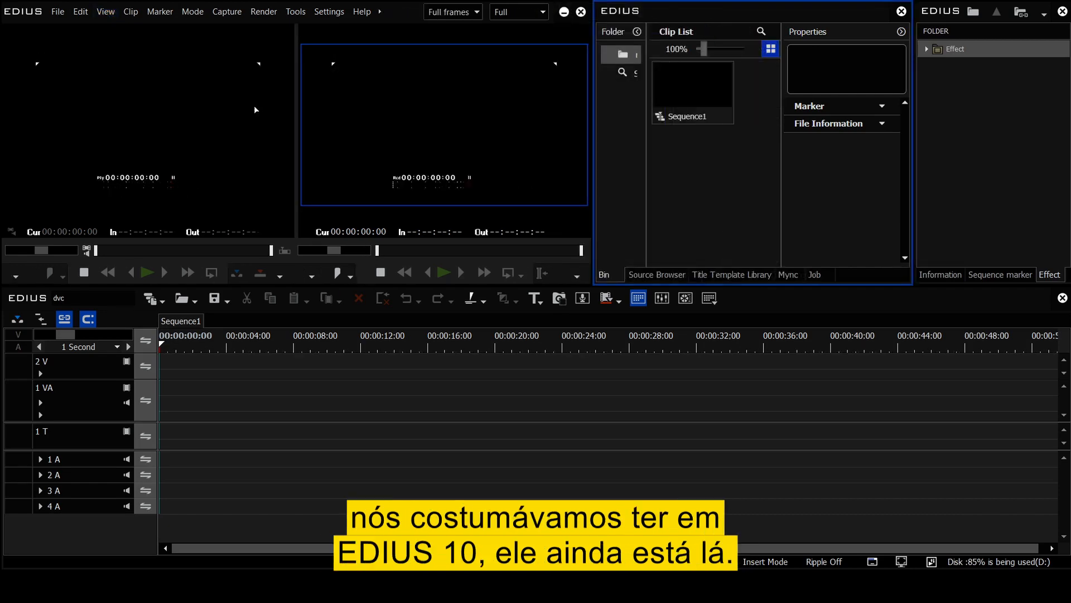
click(330, 11)
click(338, 29)
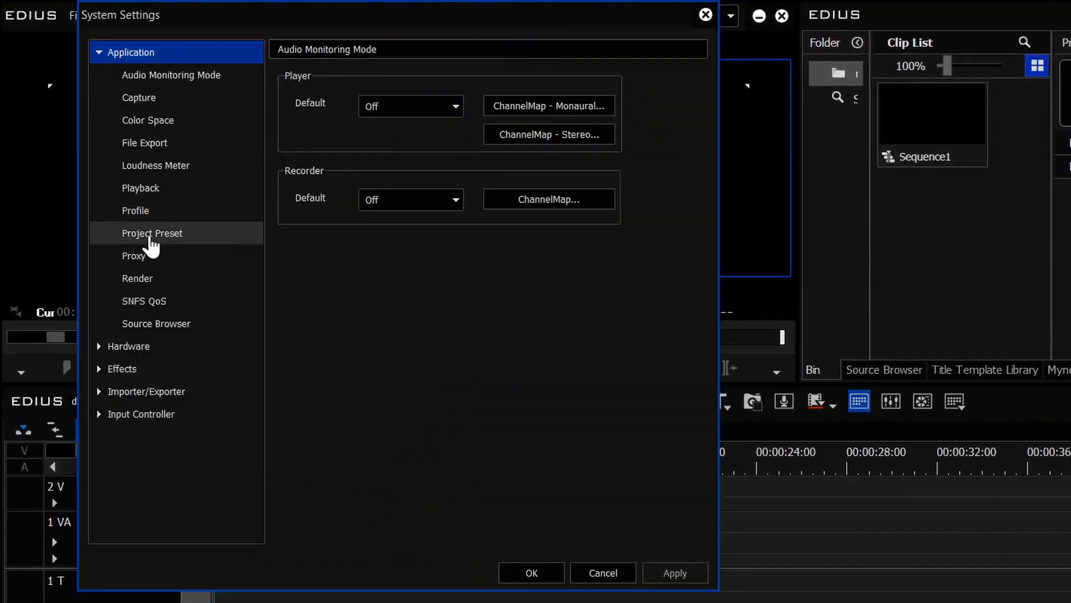
- In Project Preset settings, try the Preset Wizard, then select Social Media Horizontal (16:9)
click(142, 219)
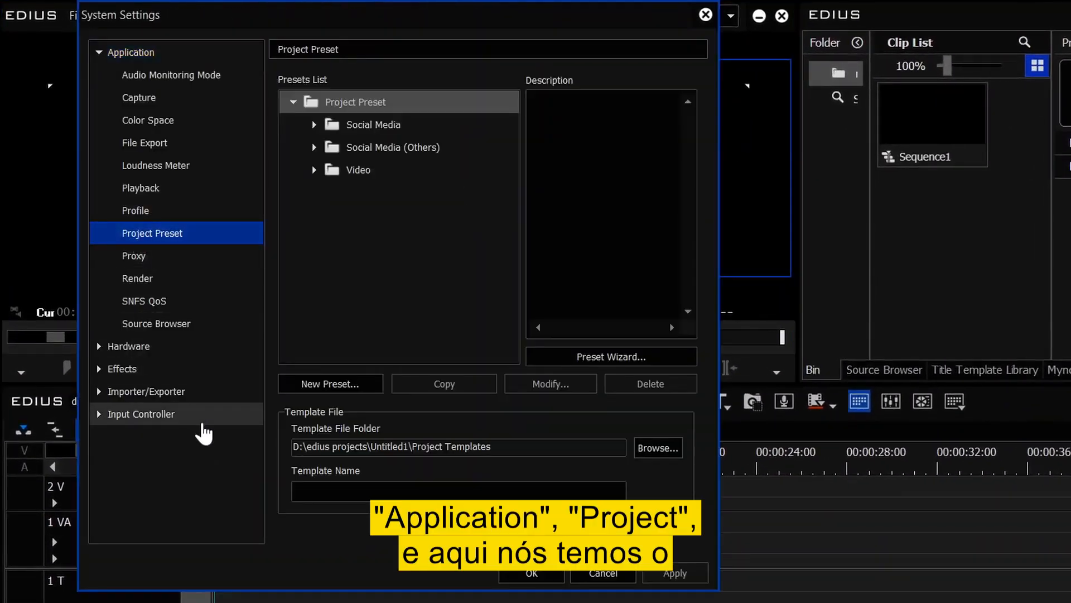
click(590, 358)
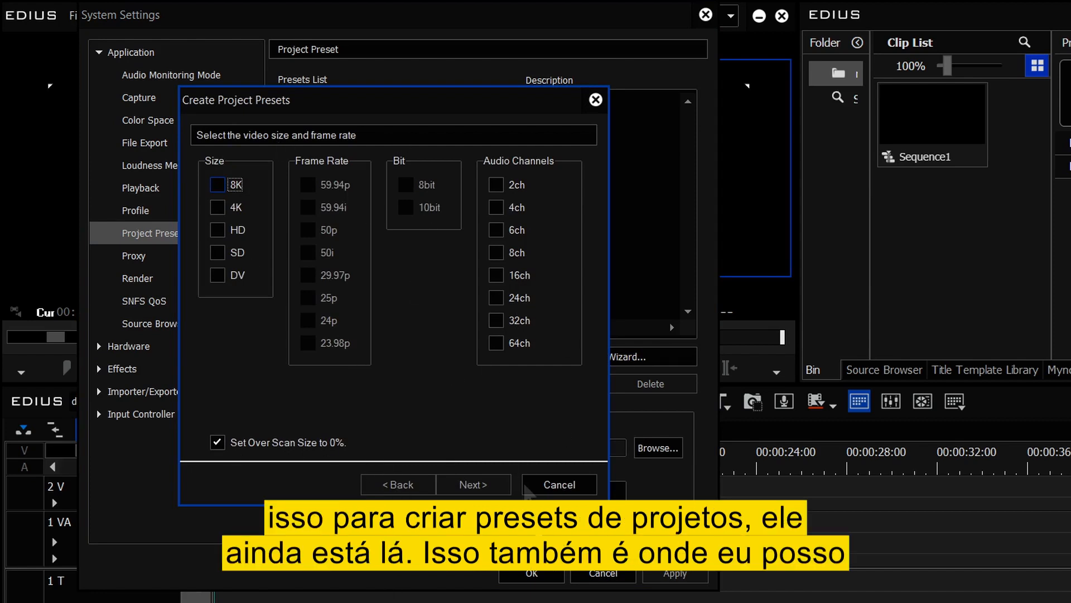
click(552, 485)
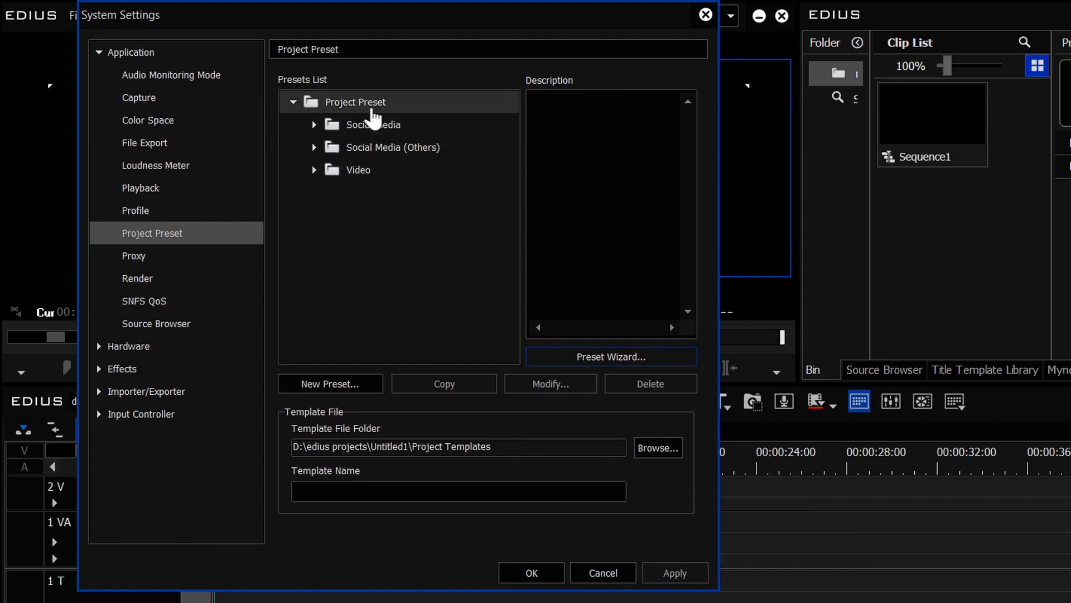
click(314, 124)
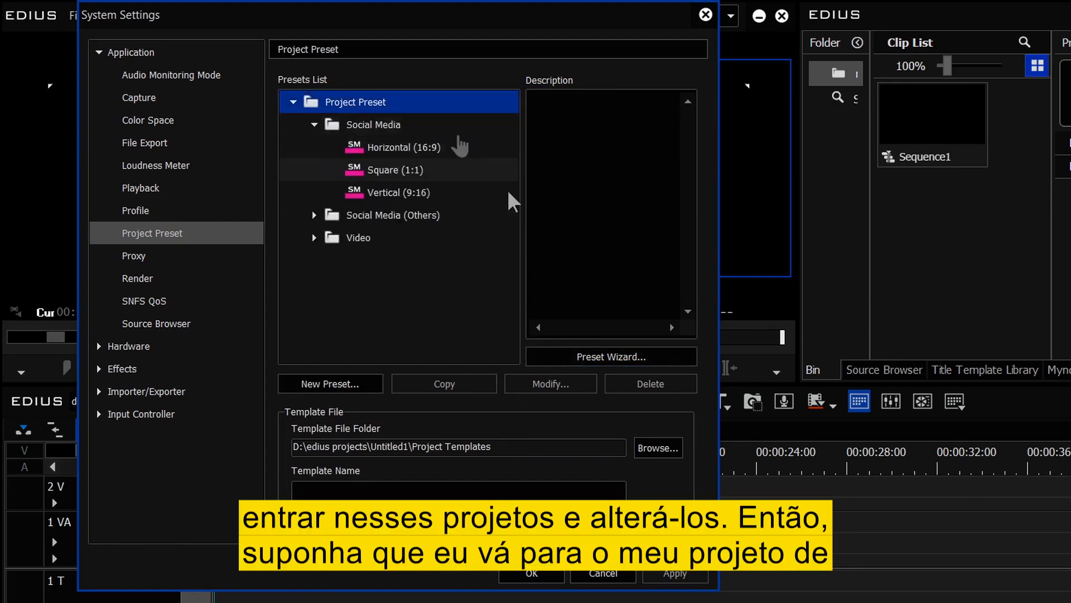
click(368, 154)
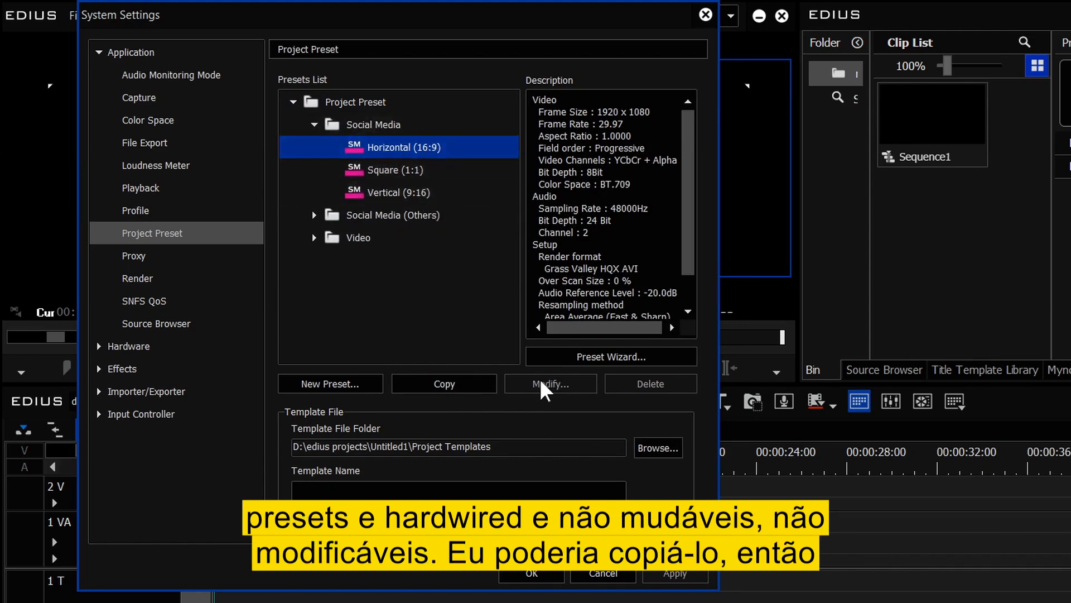
- Copy the Horizontal (16:9) preset and set the copy's frame rate to 30.00
click(461, 384)
double_click(400, 214)
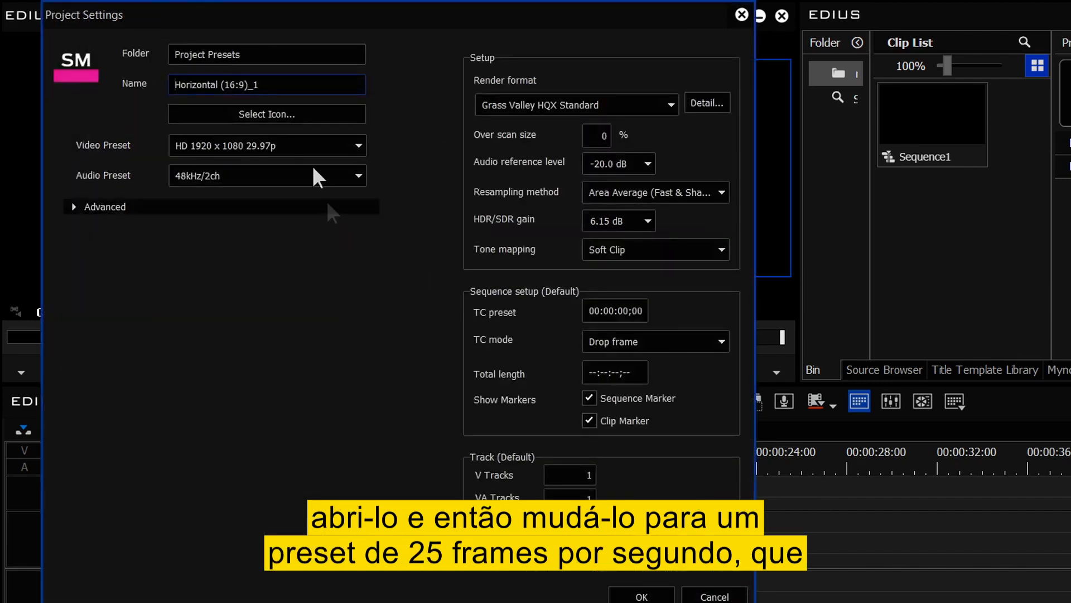
click(74, 207)
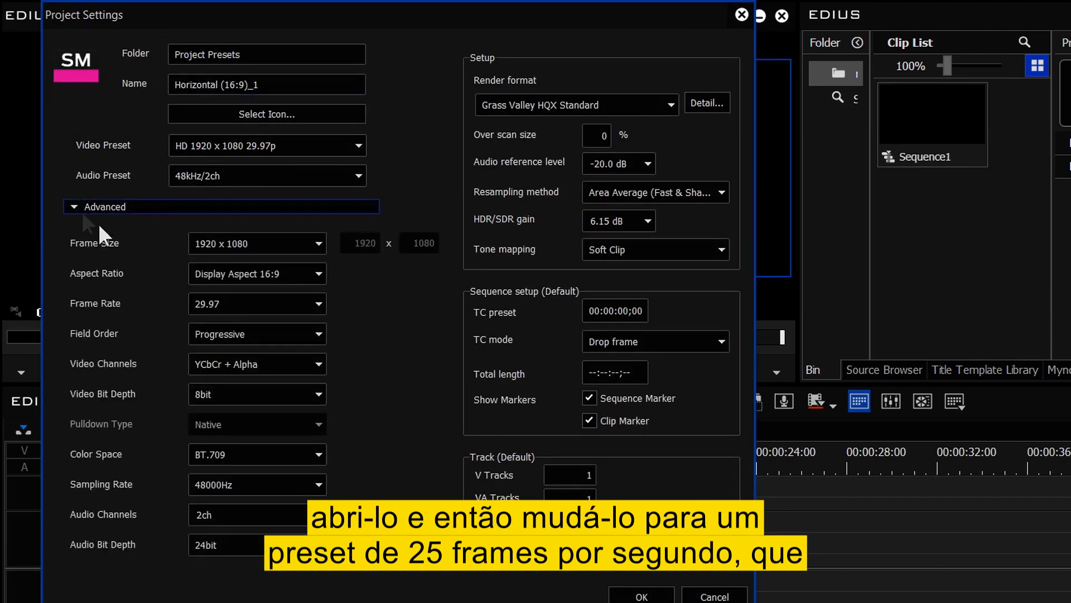
click(228, 304)
click(226, 520)
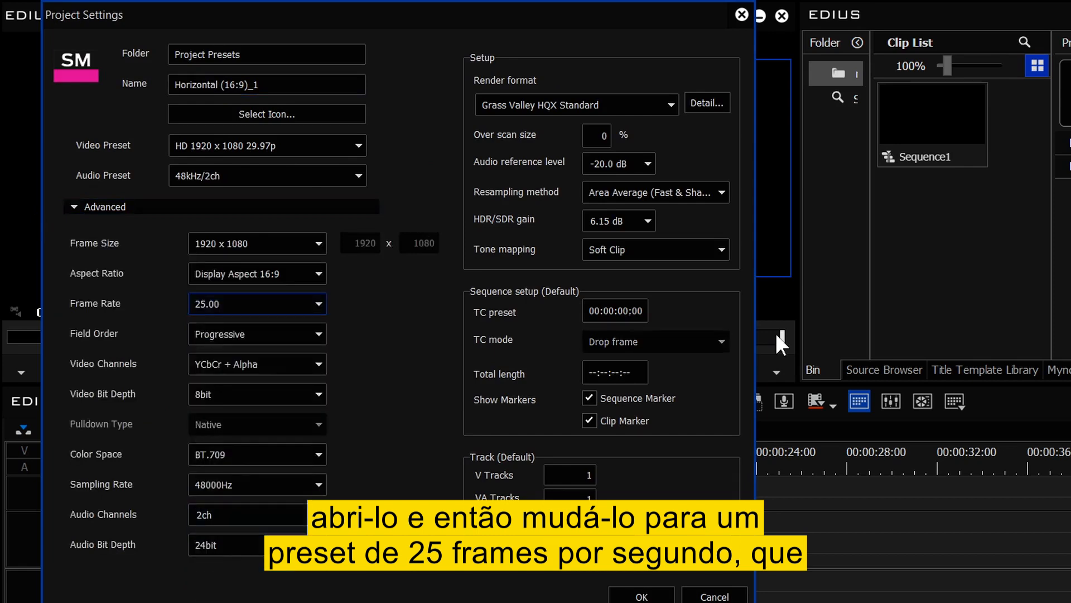
click(264, 306)
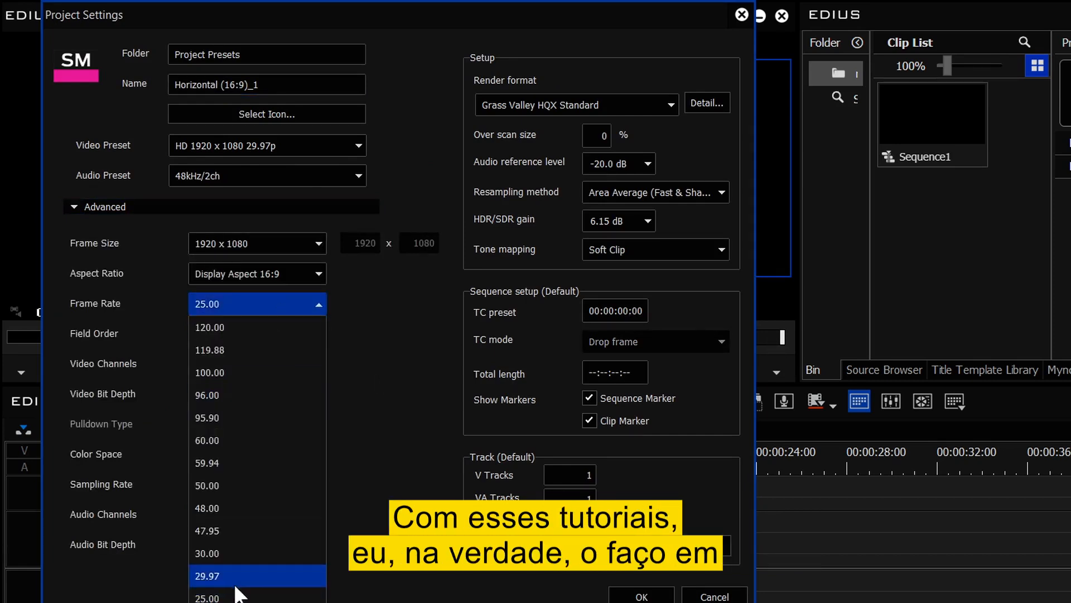
click(220, 553)
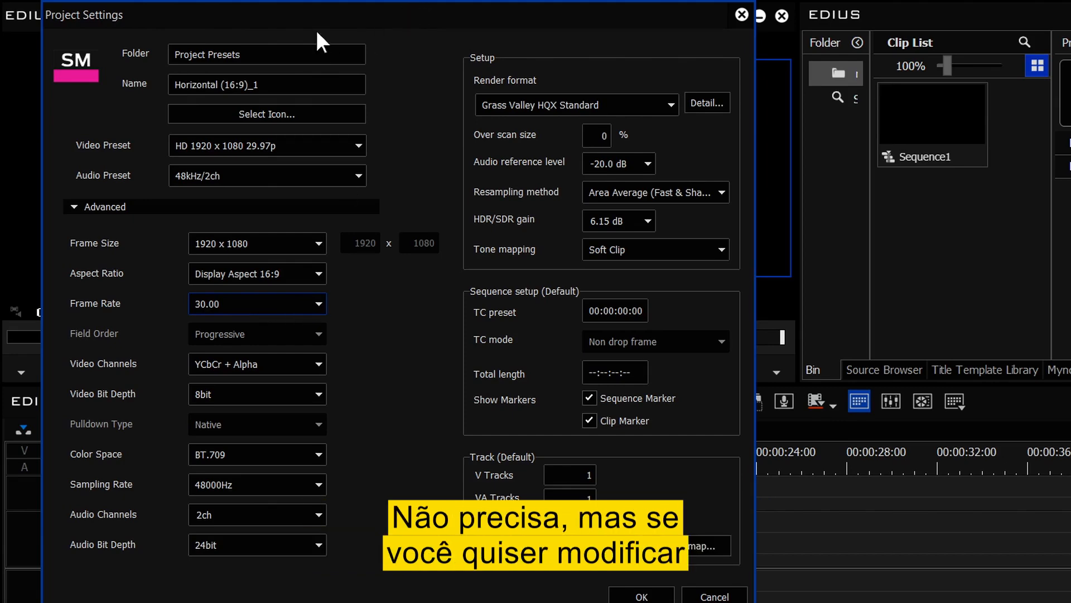
drag(316, 30, 837, 132)
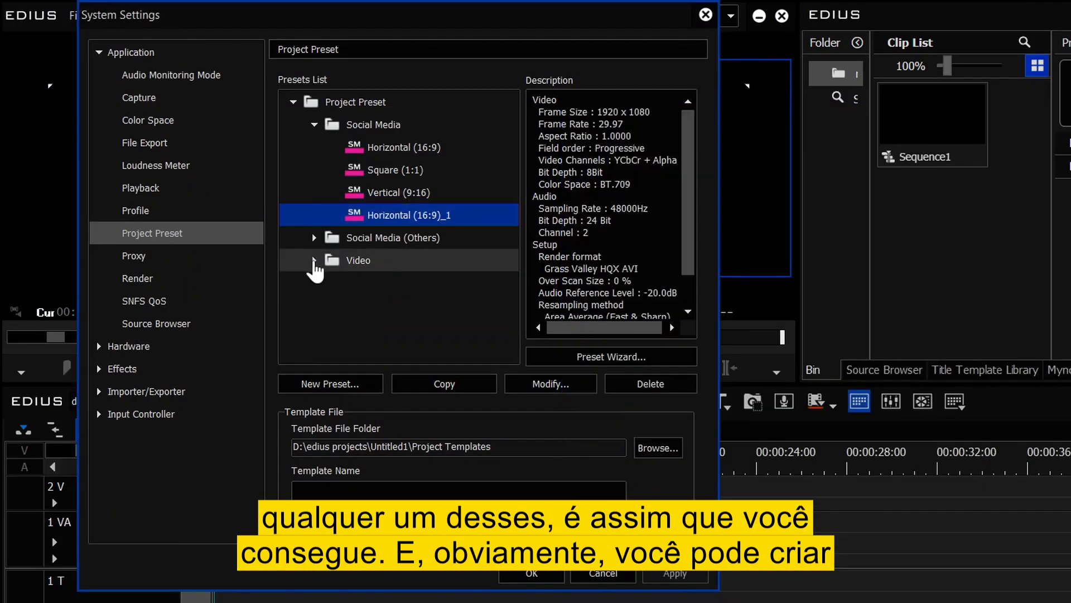
- Finish the copied preset, then expand and collapse the Video HD preset group
click(314, 260)
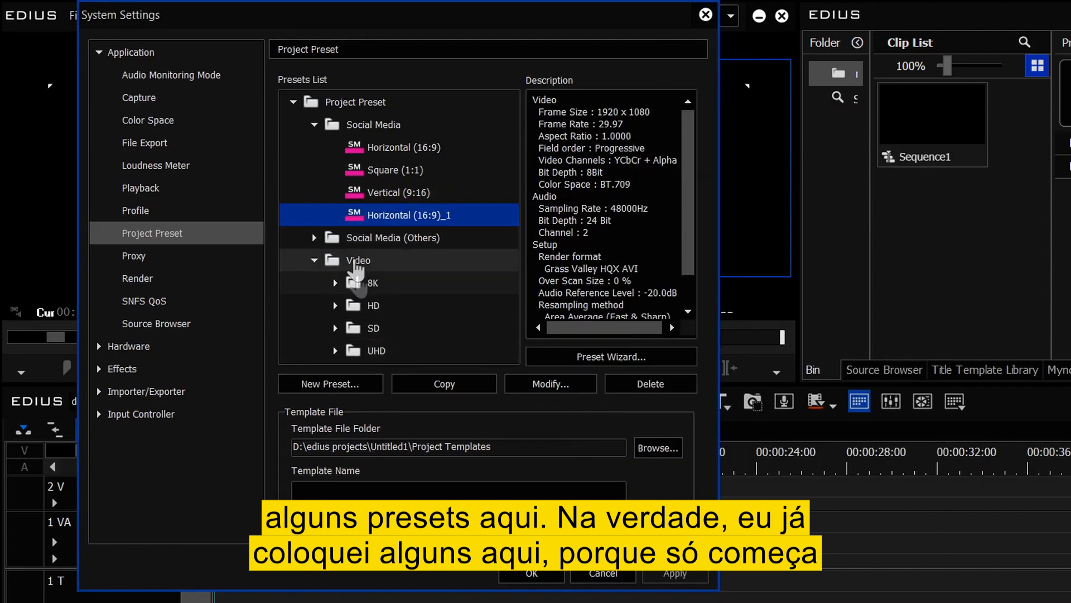
click(335, 305)
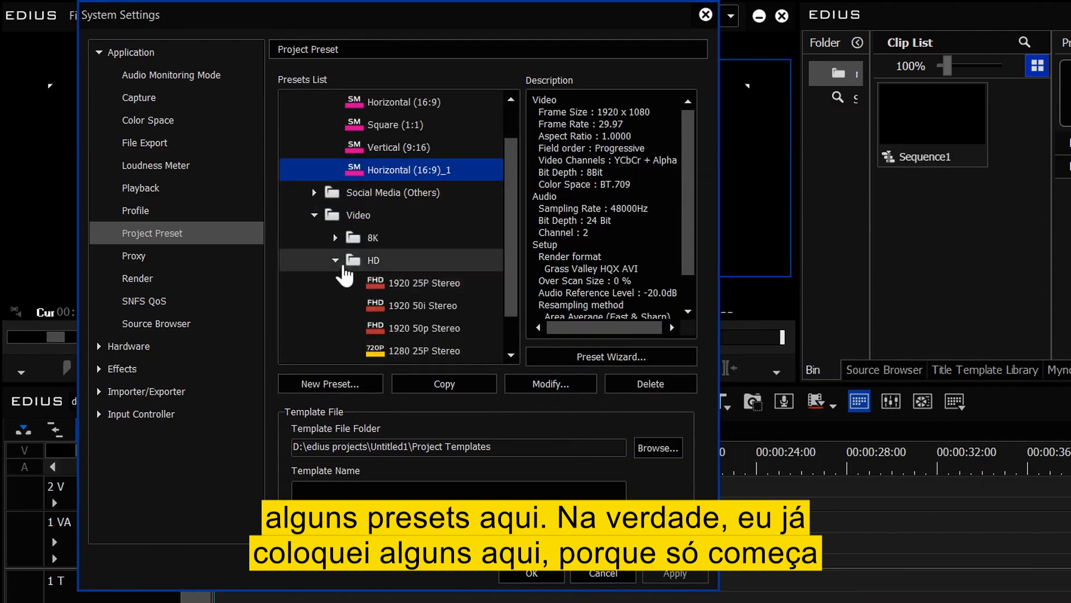
click(347, 267)
click(335, 261)
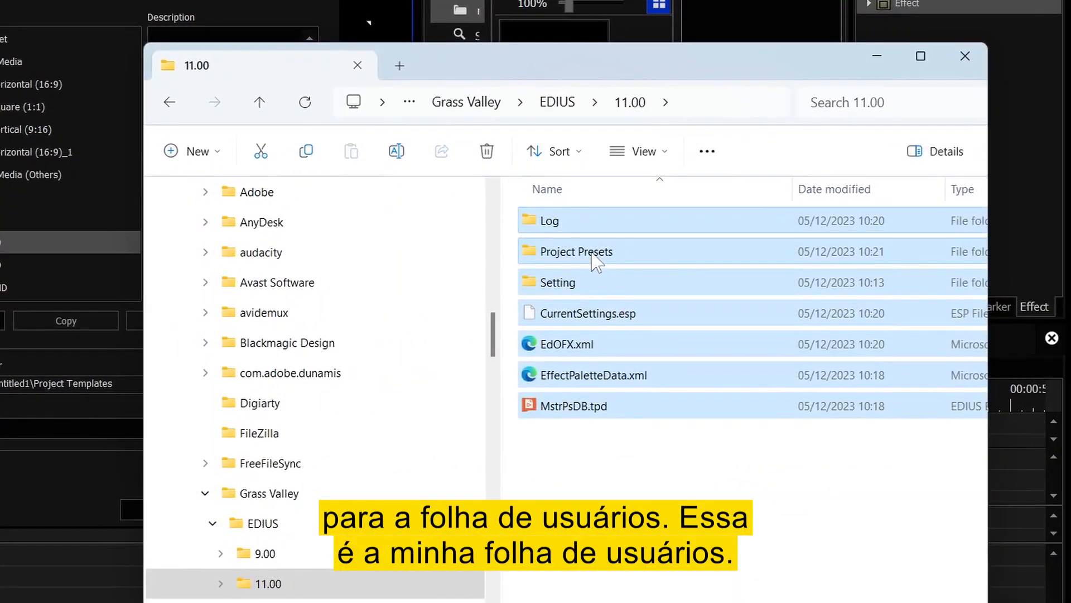
click(595, 254)
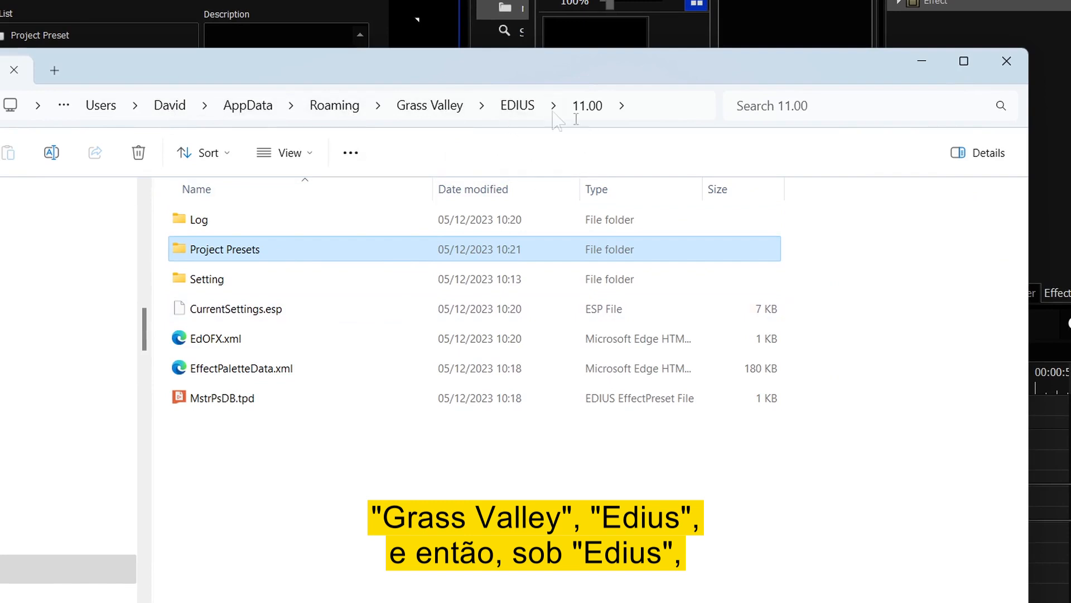
click(521, 110)
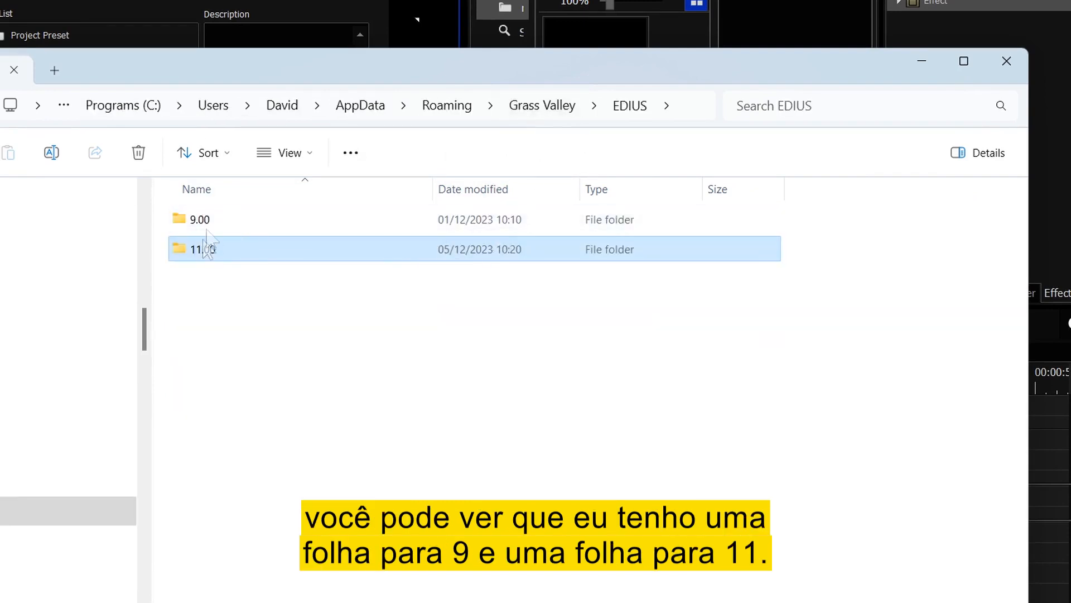
double_click(200, 249)
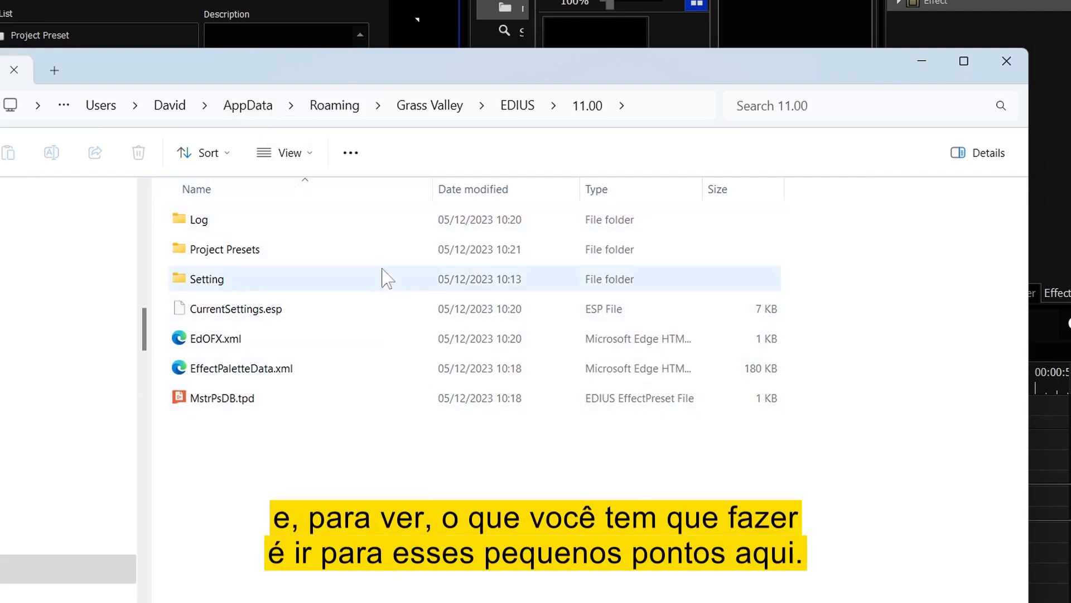
- Turn on 'Show hidden files, folders and drives' in Folder Options
click(359, 161)
click(302, 391)
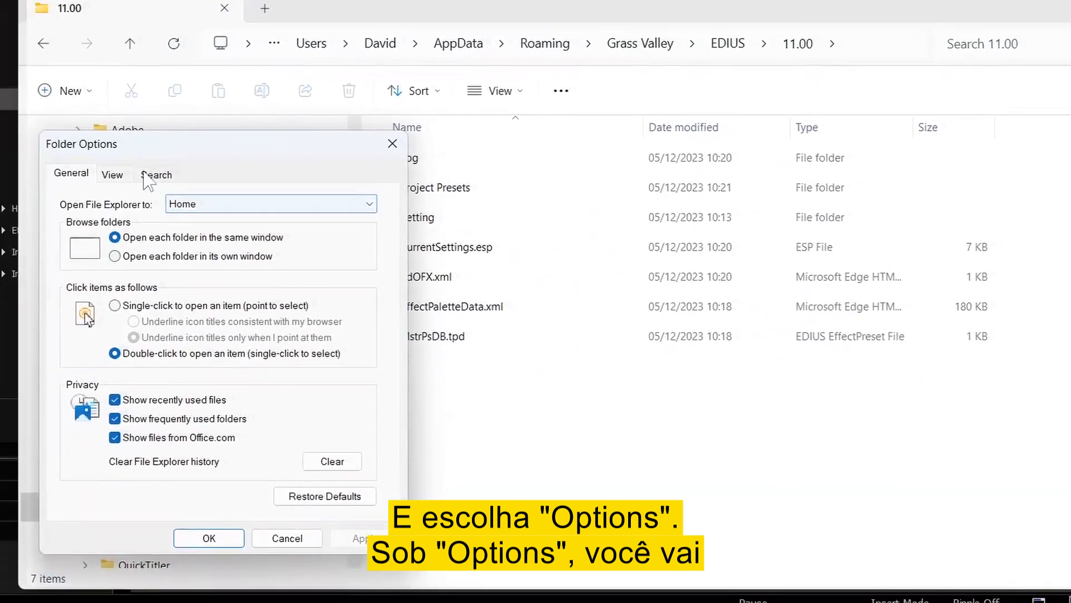
click(147, 163)
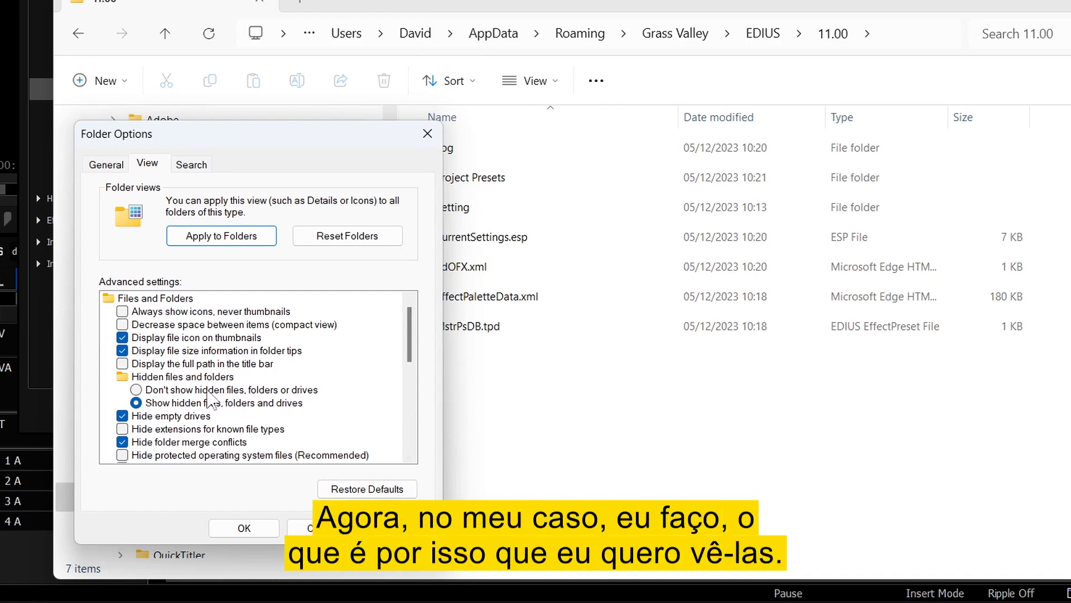
click(244, 528)
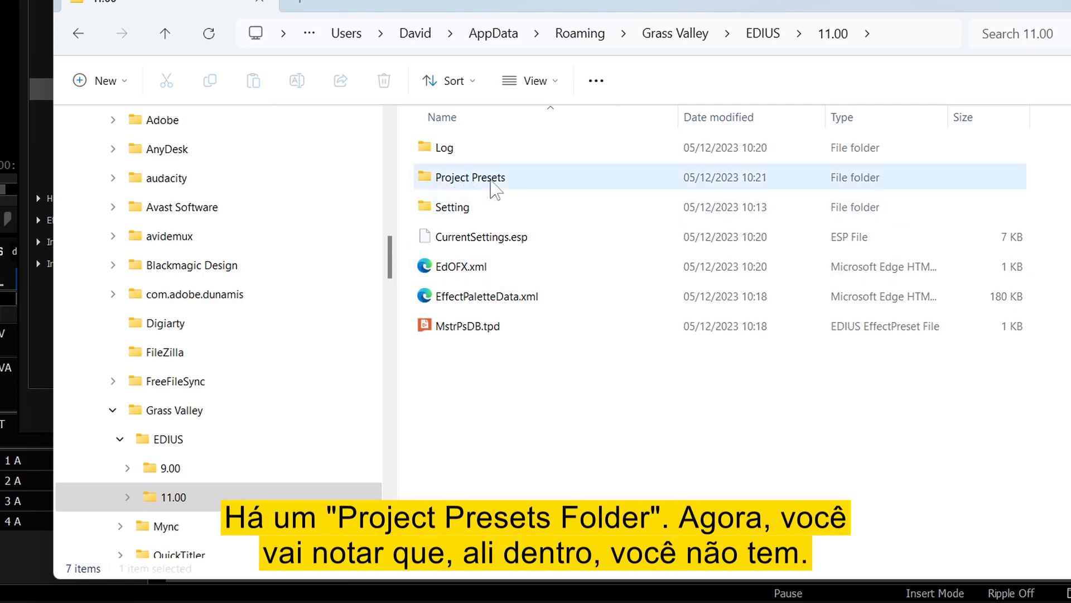
- Browse the user Social Media presets, then reposition Explorer beside EDIUS 11's built-in Project Presets
double_click(490, 179)
double_click(425, 148)
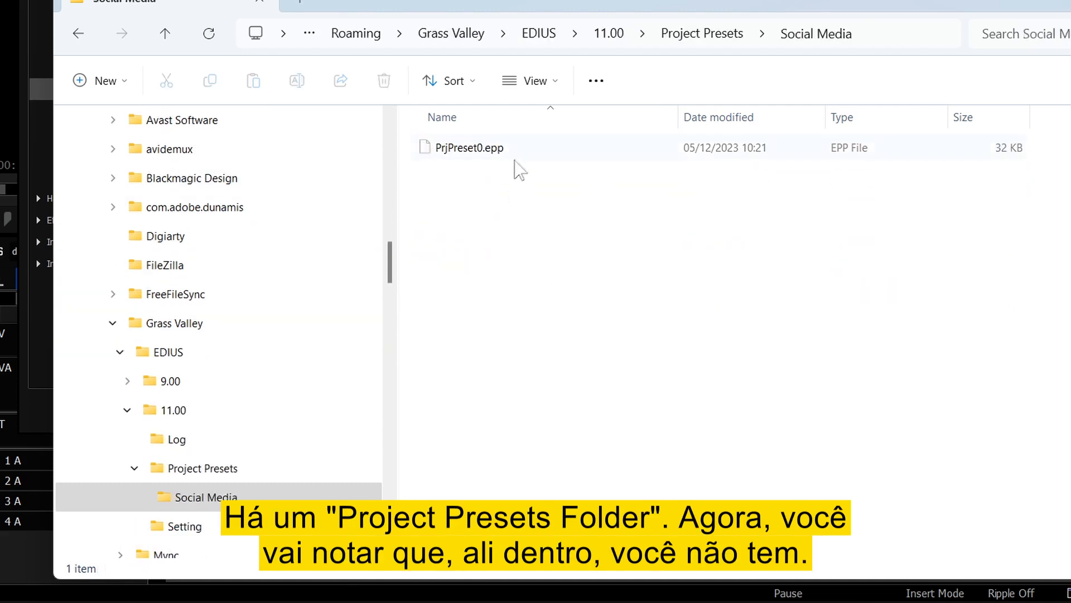
click(719, 35)
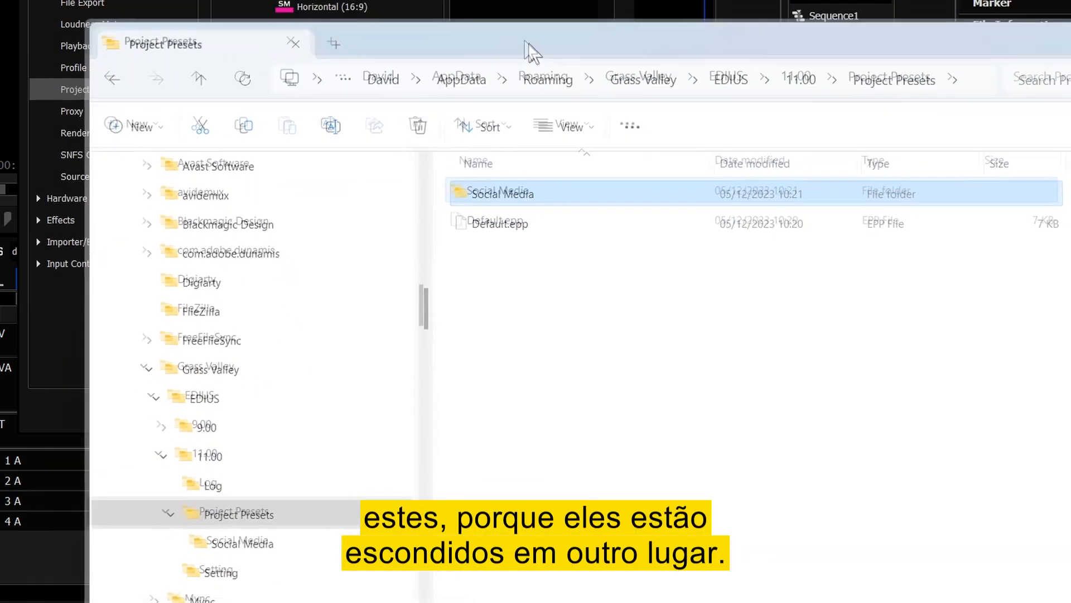
drag(529, 44, 466, 2)
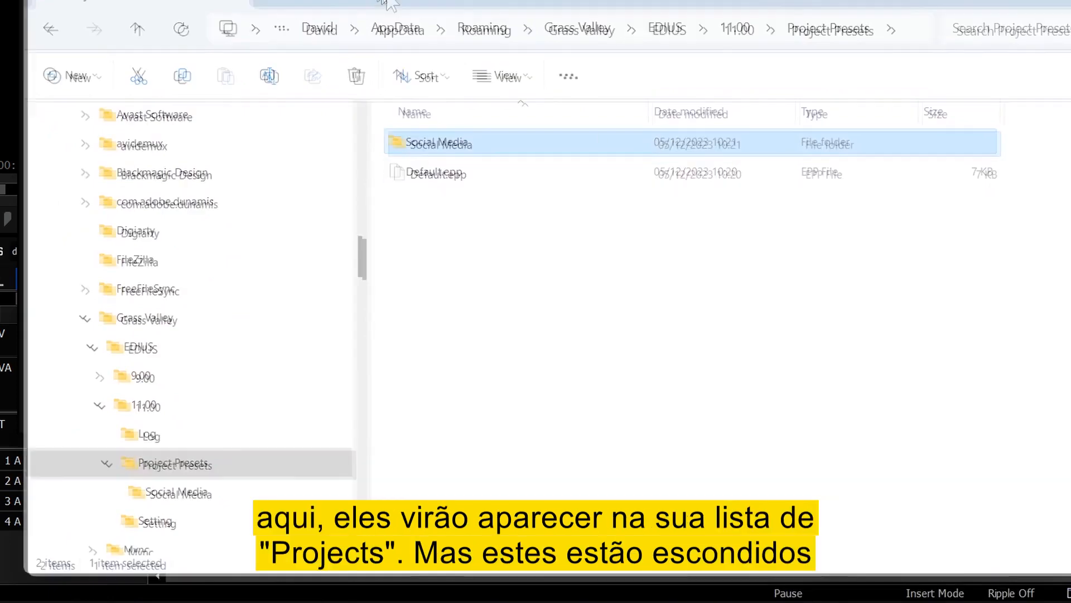
drag(381, 1, 420, 103)
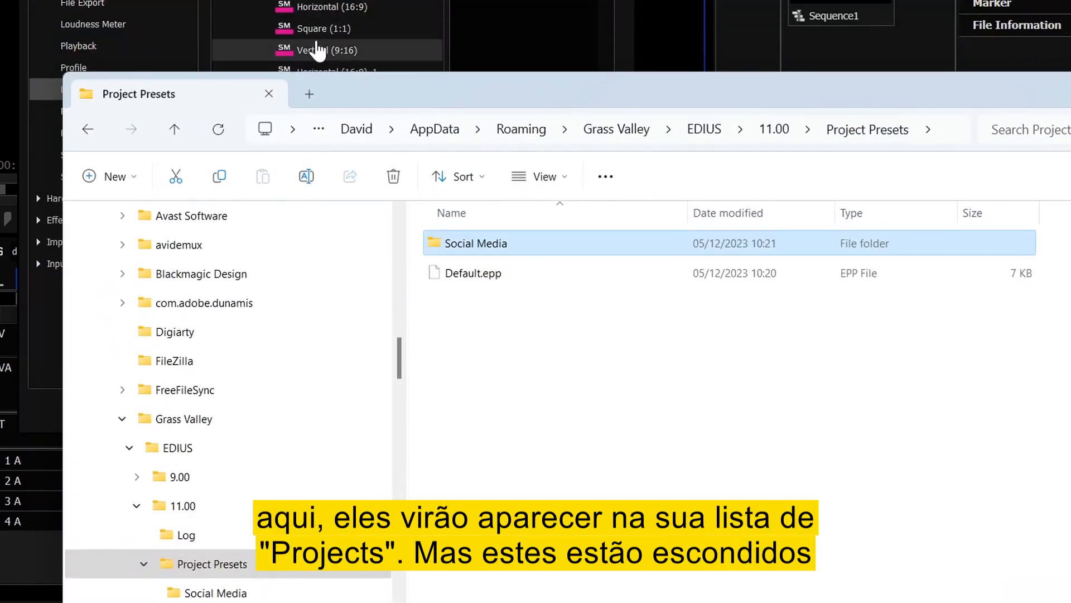
drag(418, 95, 690, 31)
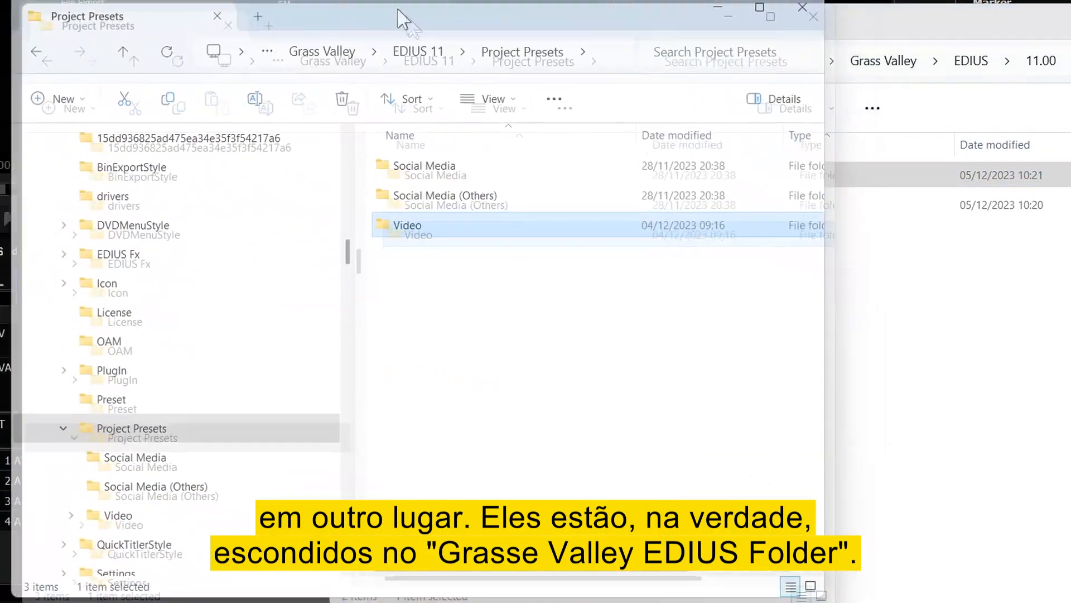
- Delete the three built-in Social Media .epp preset files from EDIUS 11's Project Presets
double_click(401, 14)
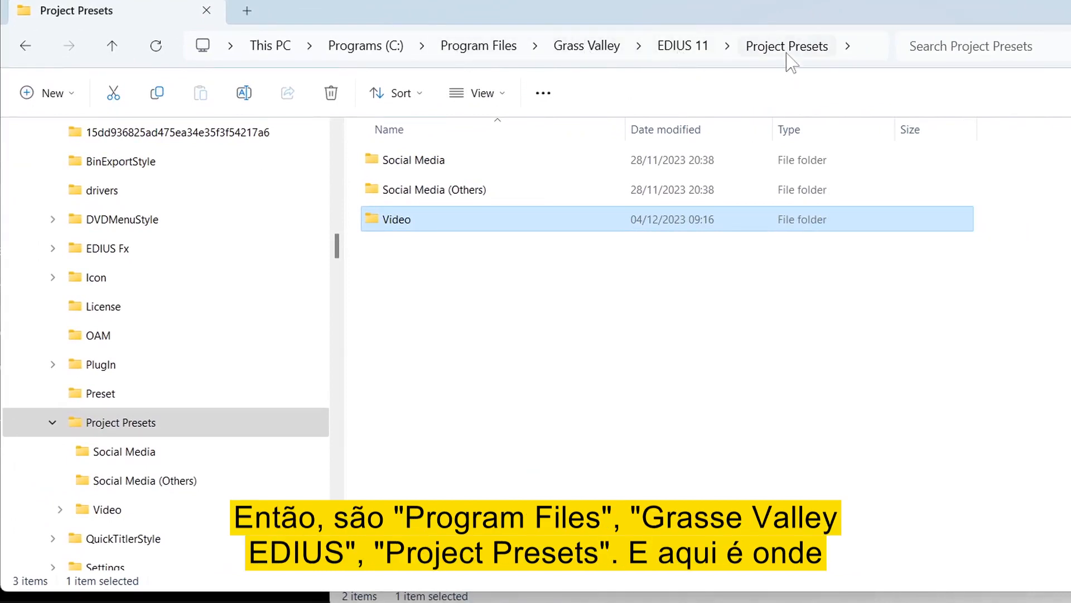
double_click(430, 159)
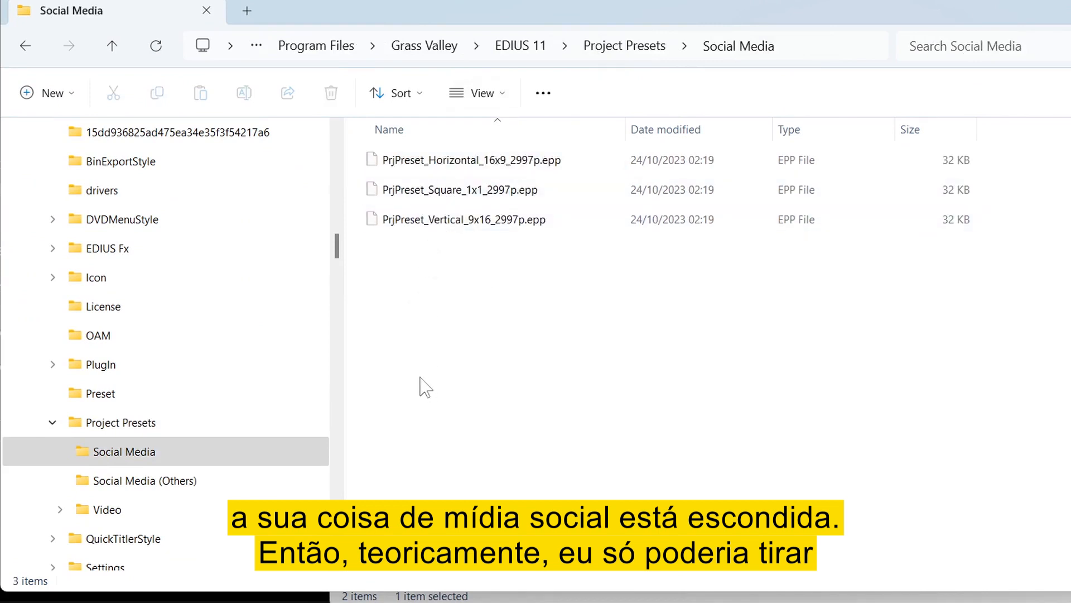
drag(598, 244, 506, 159)
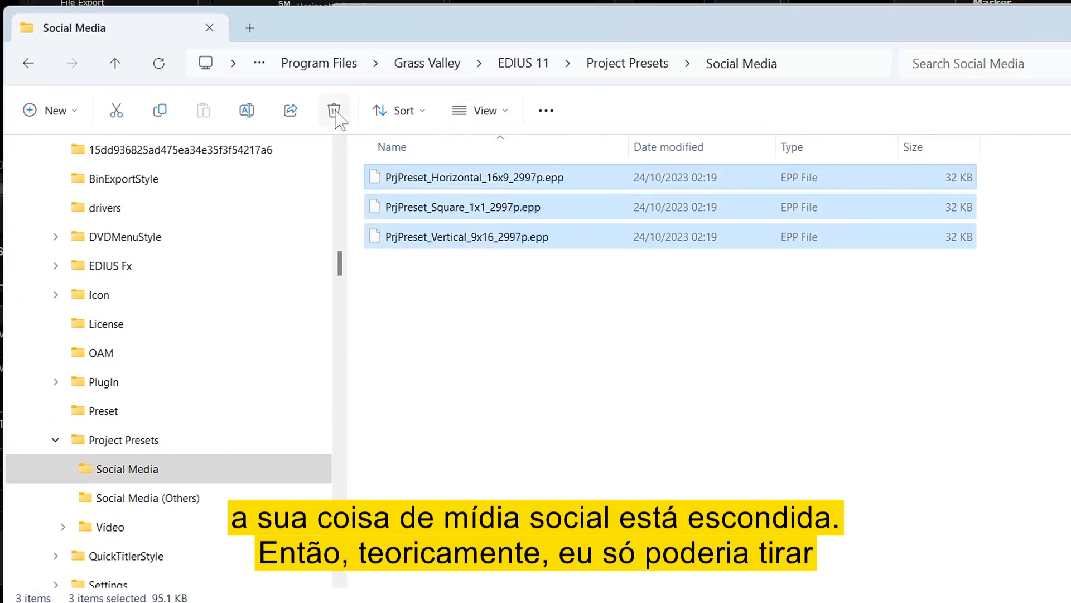
click(335, 113)
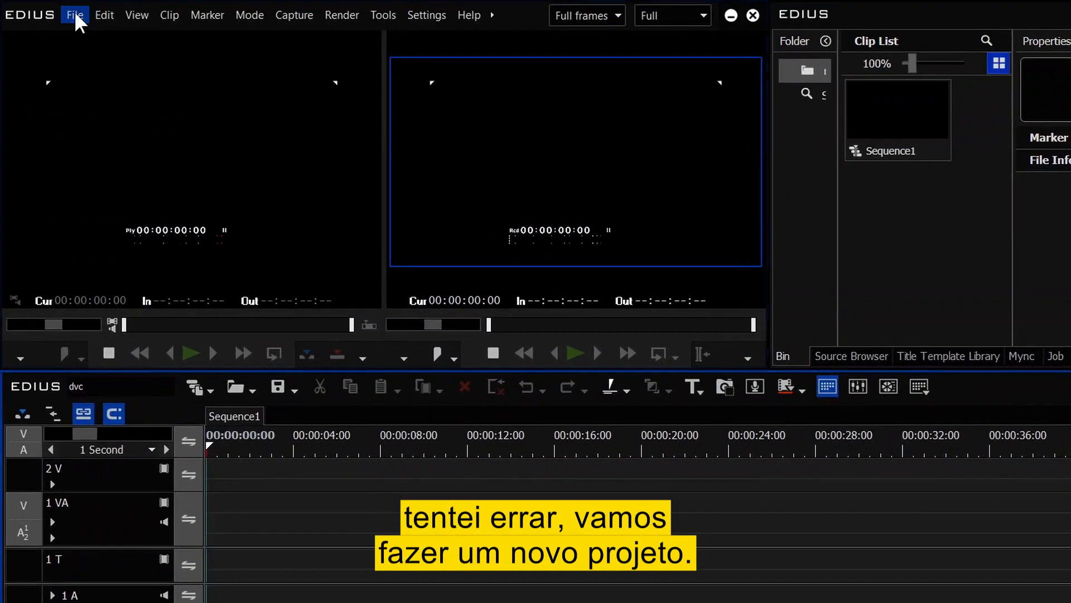
click(75, 15)
mouse_move(50, 38)
click(289, 34)
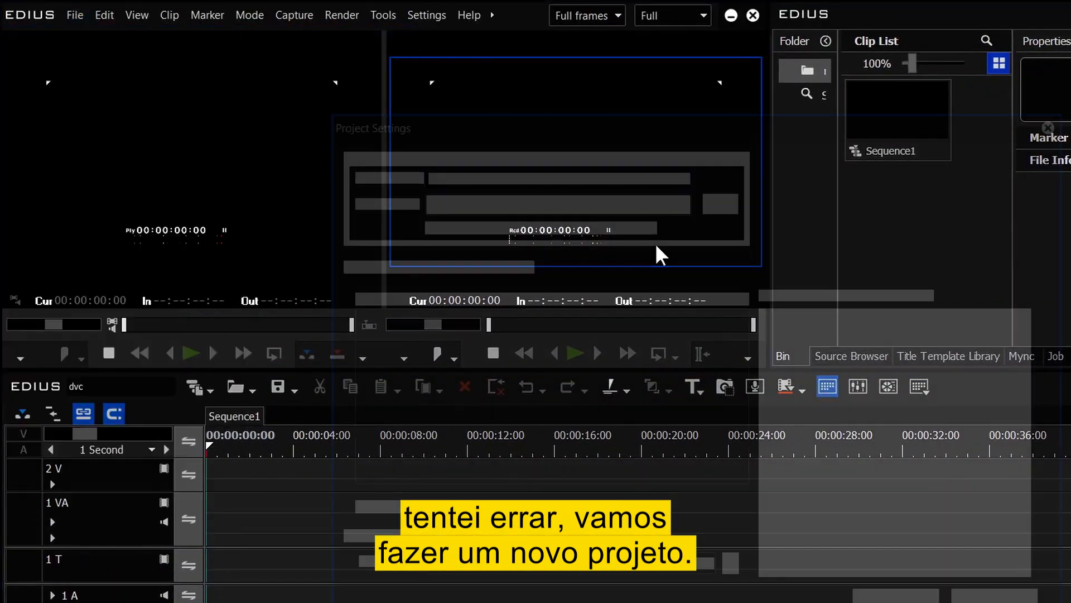
click(390, 342)
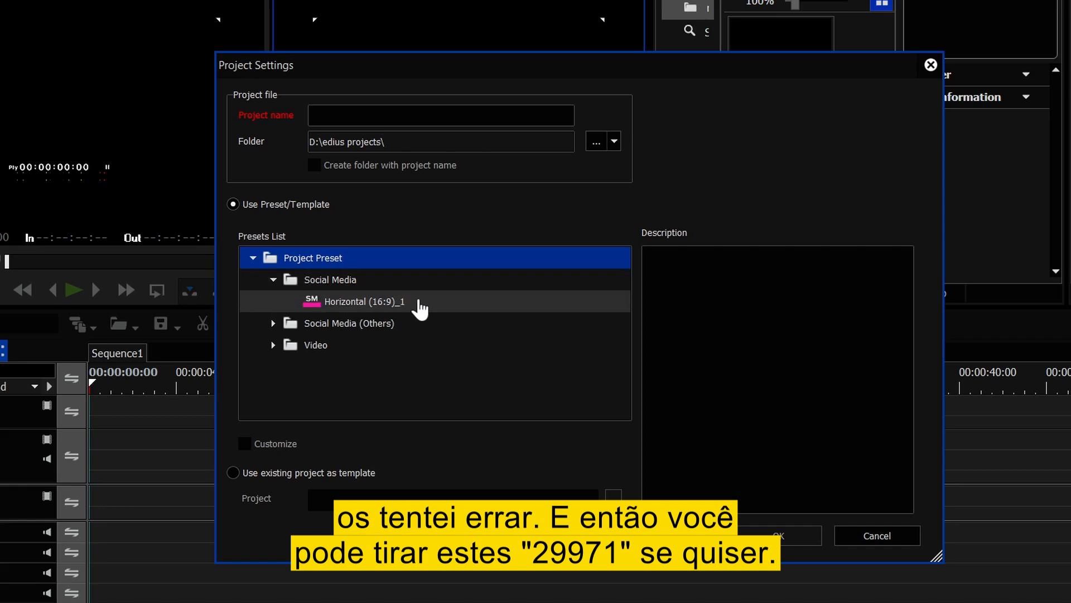
click(421, 306)
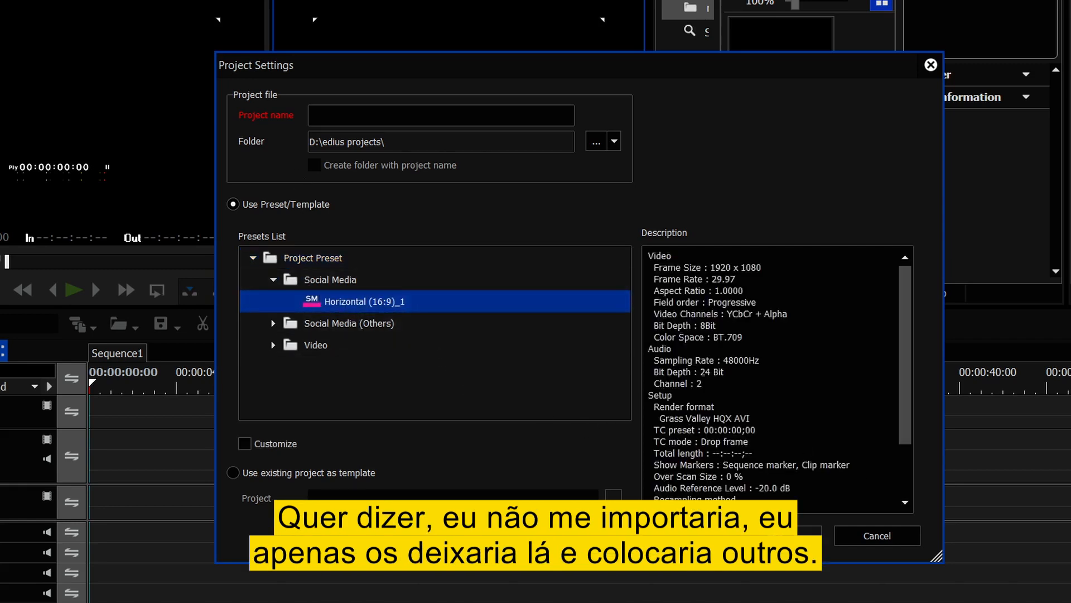
click(273, 345)
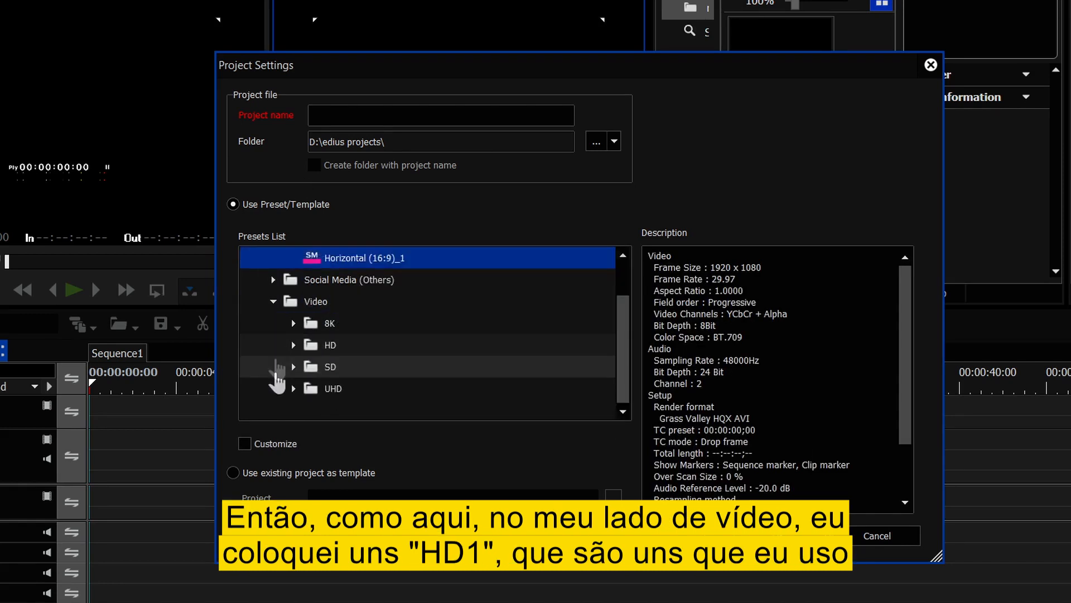
click(294, 346)
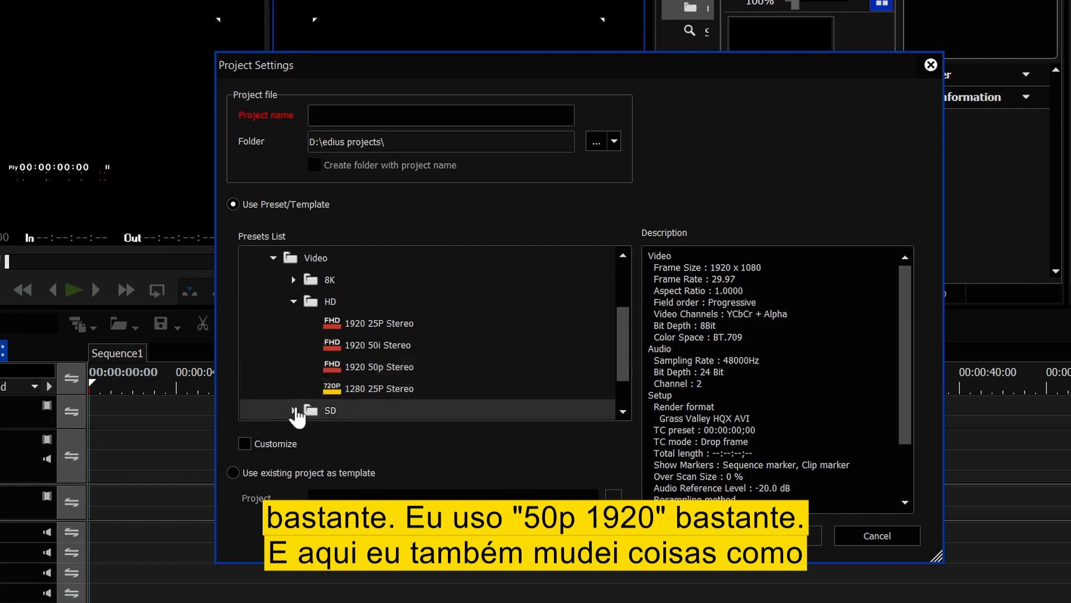
click(358, 368)
drag(907, 390, 908, 440)
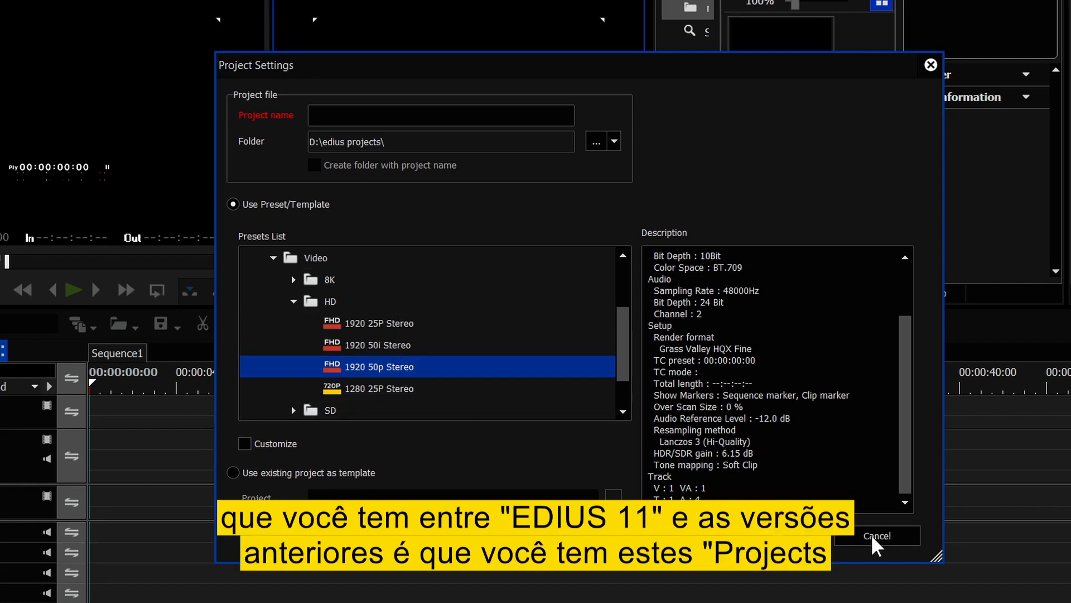
scroll(624, 310, up, 4)
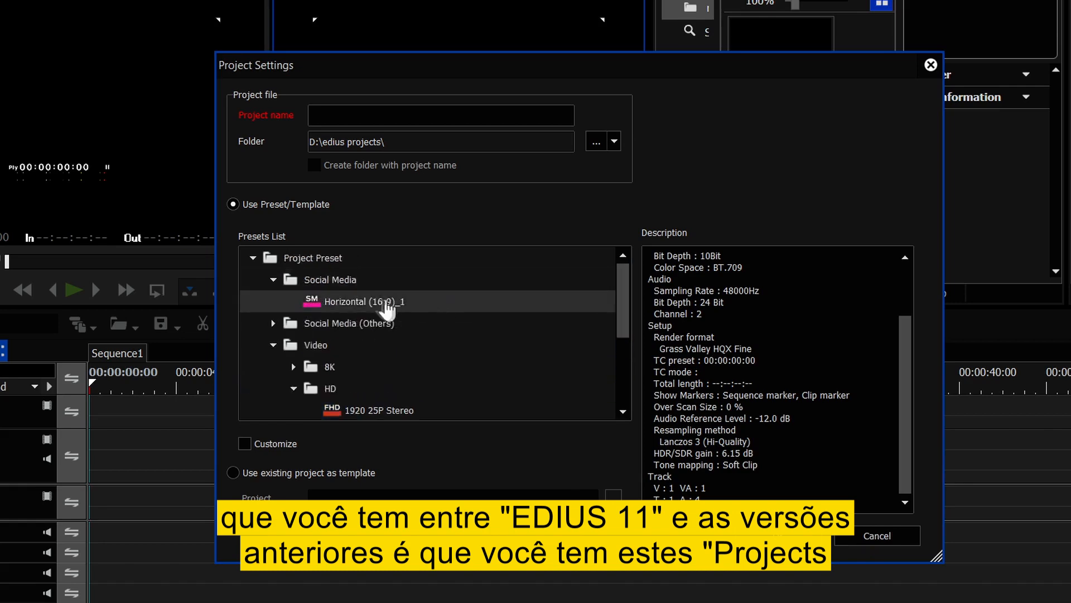
click(869, 536)
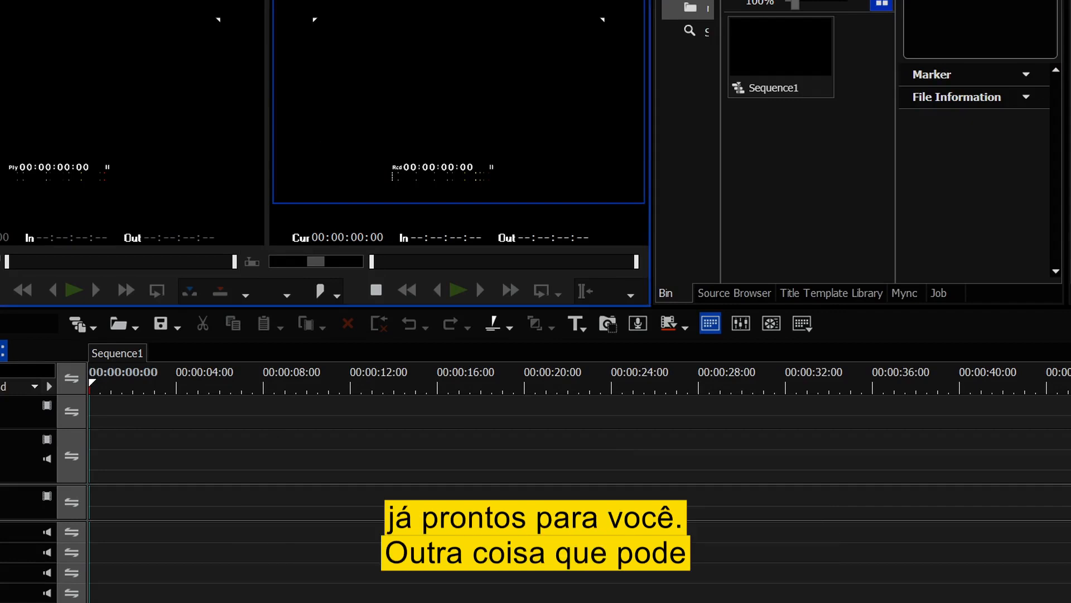
- Resize the bin panel area and move the Title Template Library window toward the top-left
drag(813, 303, 479, 461)
click(430, 143)
drag(432, 135, 319, 92)
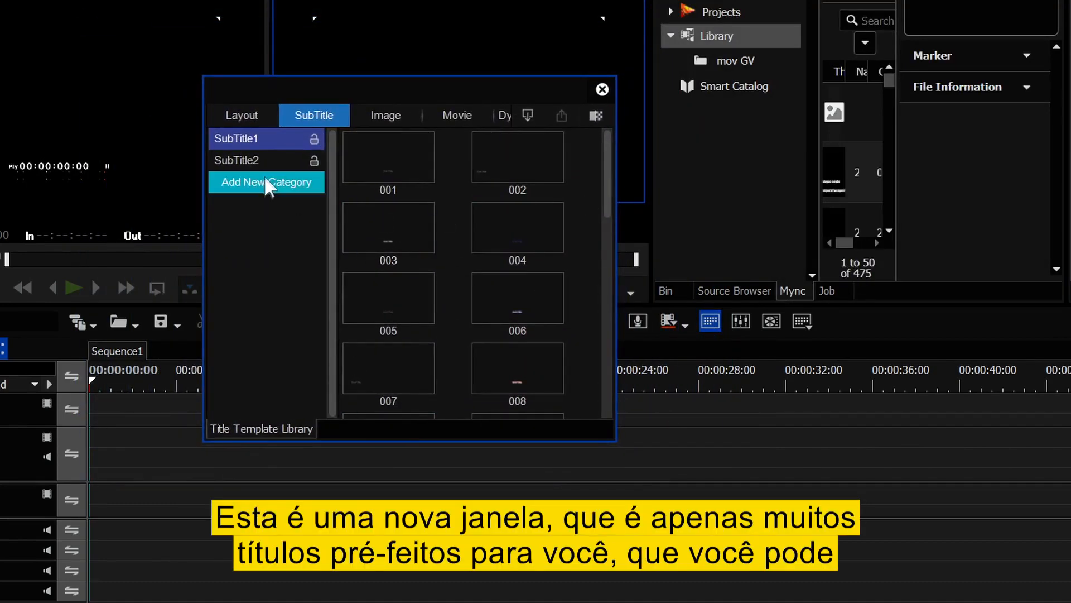
- Browse the Layout, Vertical Screen, Entertainment, Subtitle Sets, Social Media and Dynamic Templet title categories
click(246, 116)
click(256, 247)
click(261, 226)
click(262, 184)
click(267, 160)
click(260, 227)
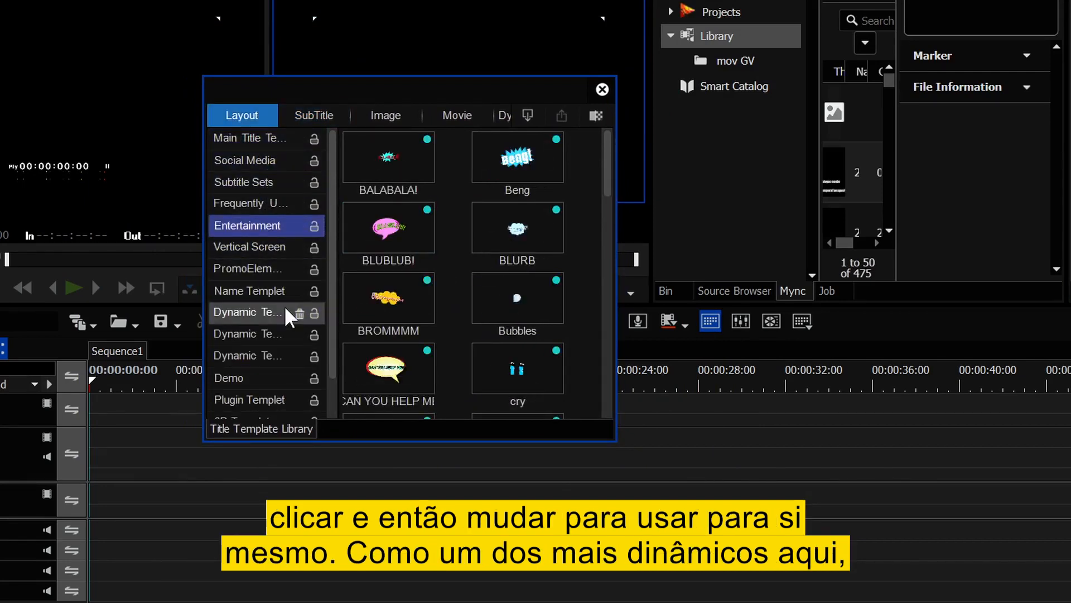
click(283, 311)
click(291, 358)
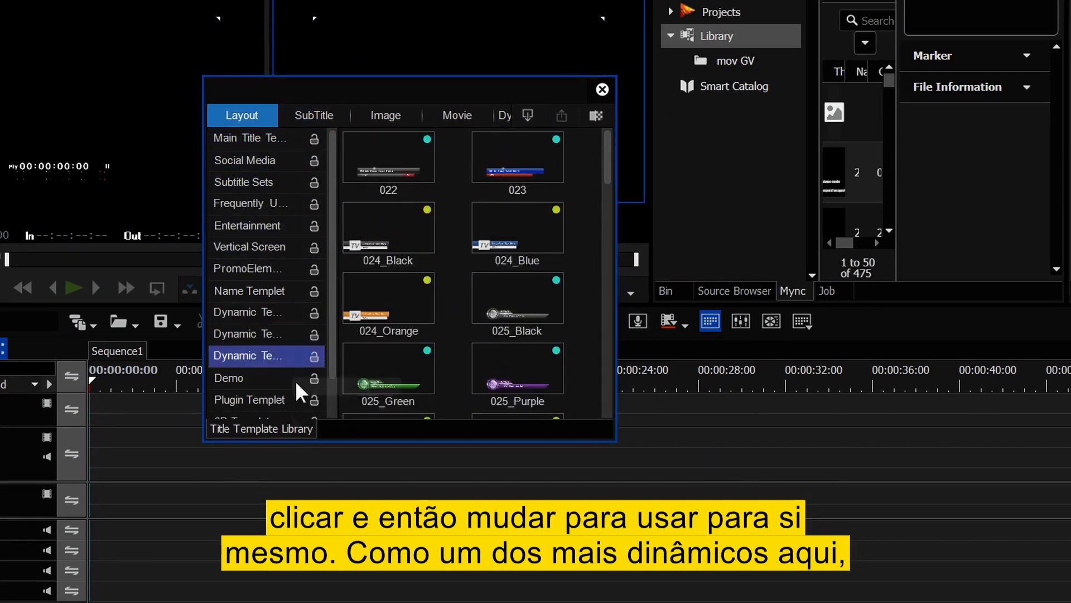
click(252, 334)
click(256, 312)
scroll(579, 305, down, 5)
scroll(582, 307, down, 15)
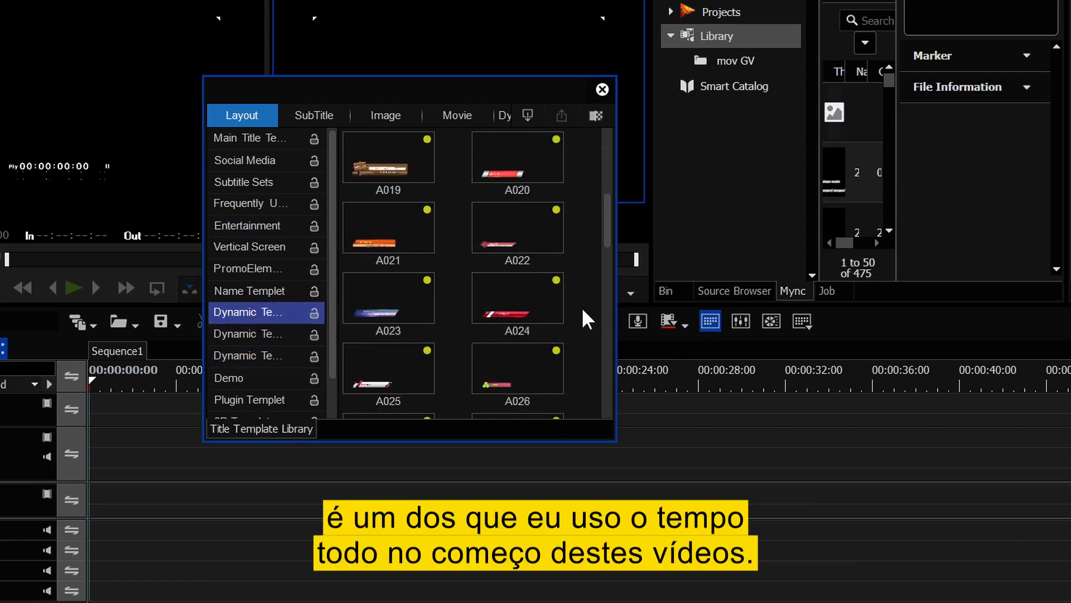
- Dock the Title Template Library with the Bin, Mync and Job panels and show the Source Browser tab
drag(480, 99, 832, 289)
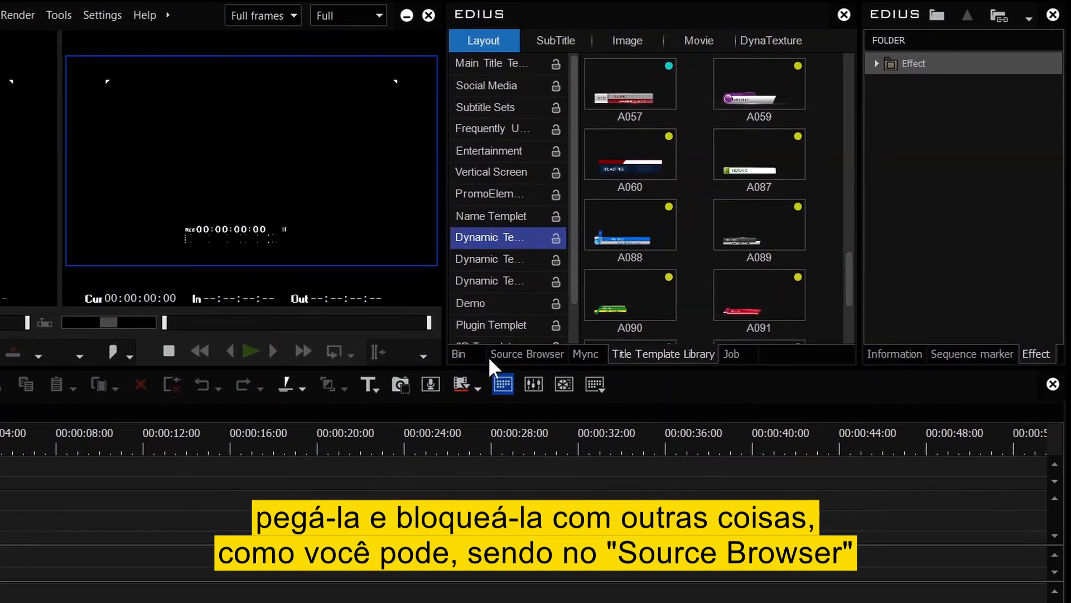
click(587, 339)
click(527, 357)
click(583, 357)
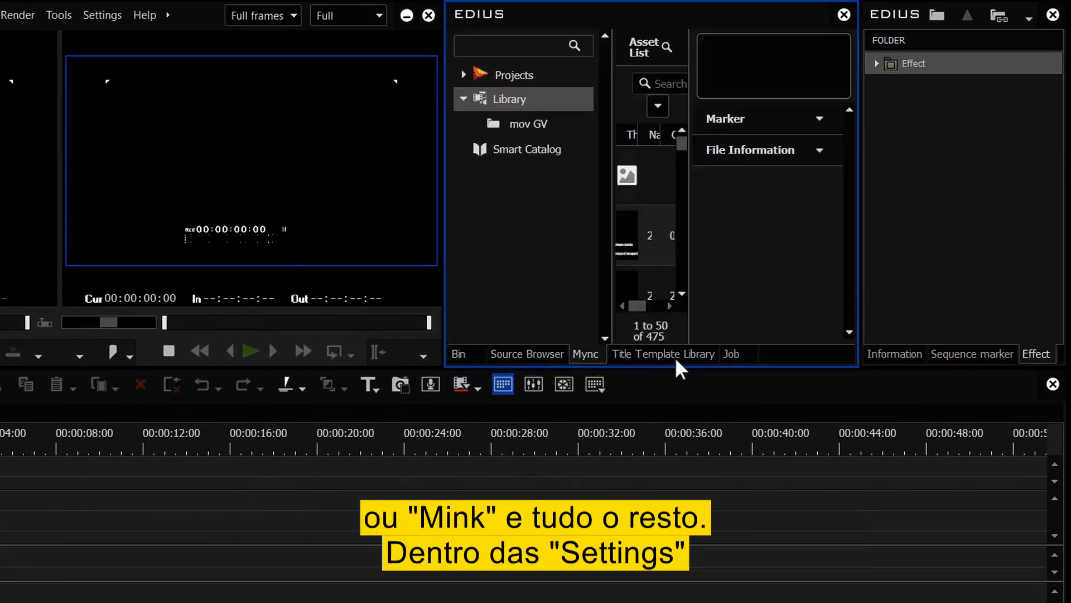
click(732, 357)
click(527, 355)
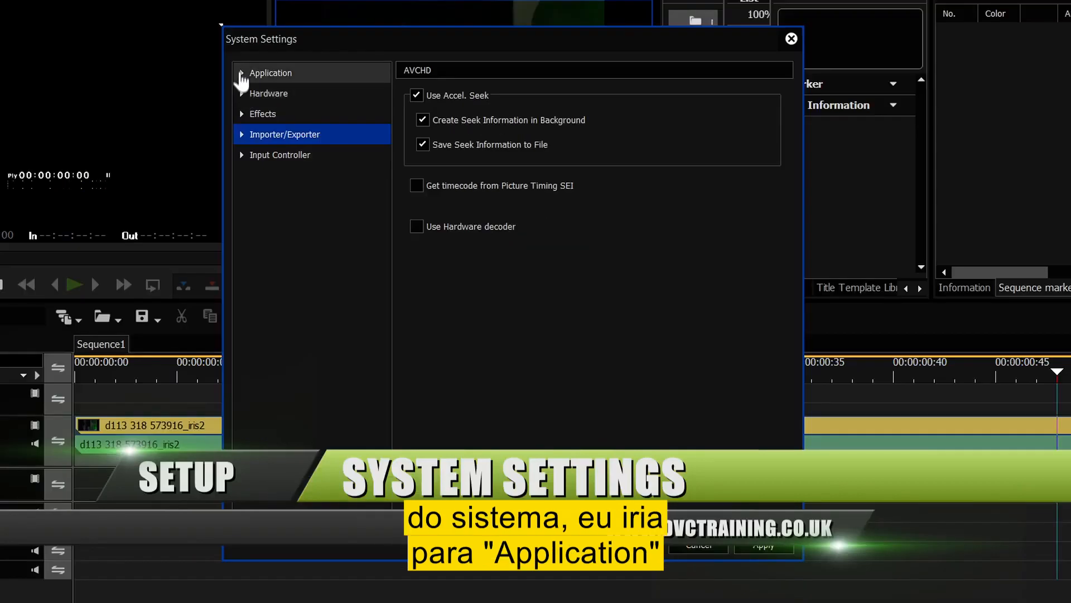
- Set Playback Buffer Size to 8GB under Application > Playback in System Settings
click(241, 74)
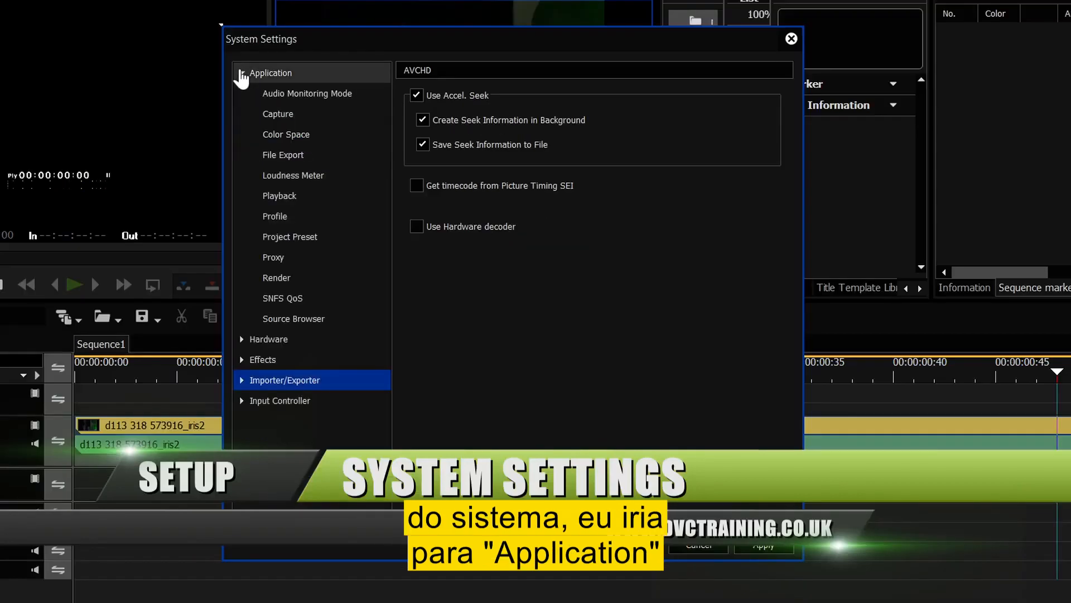
click(288, 196)
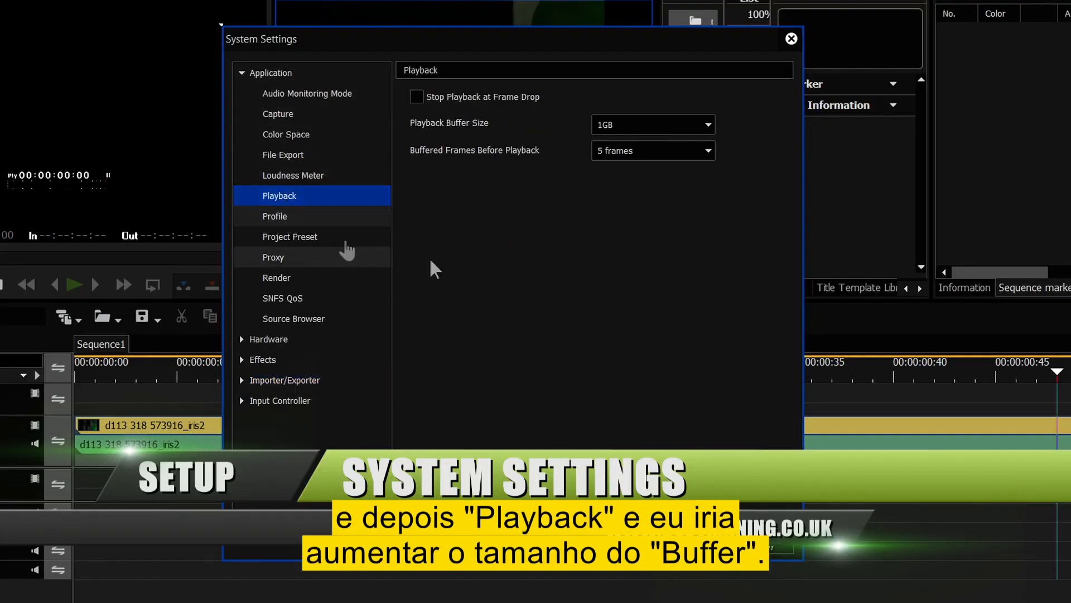
click(704, 130)
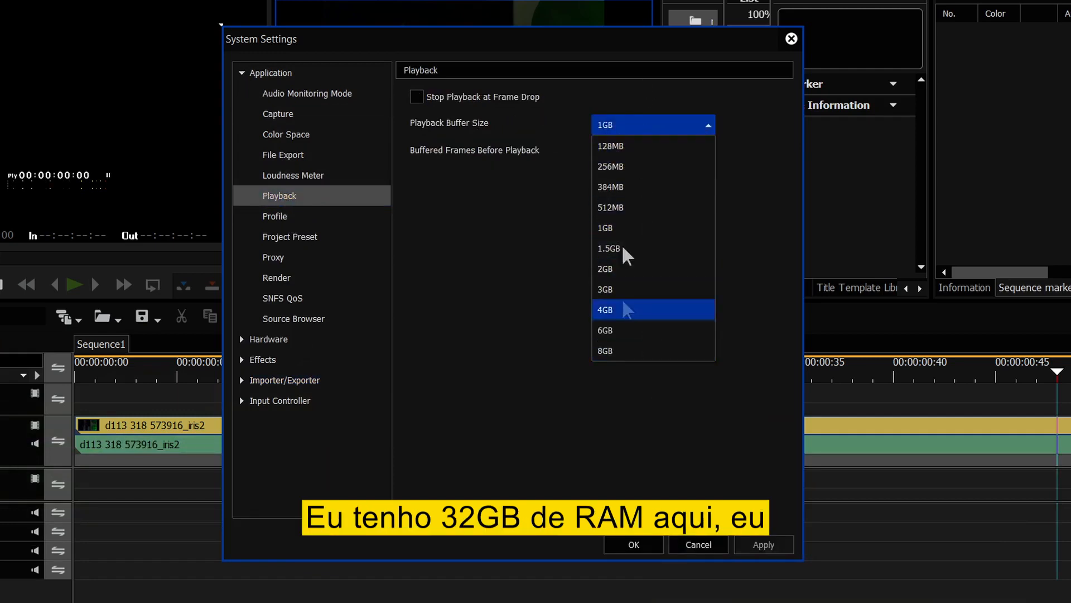
click(606, 351)
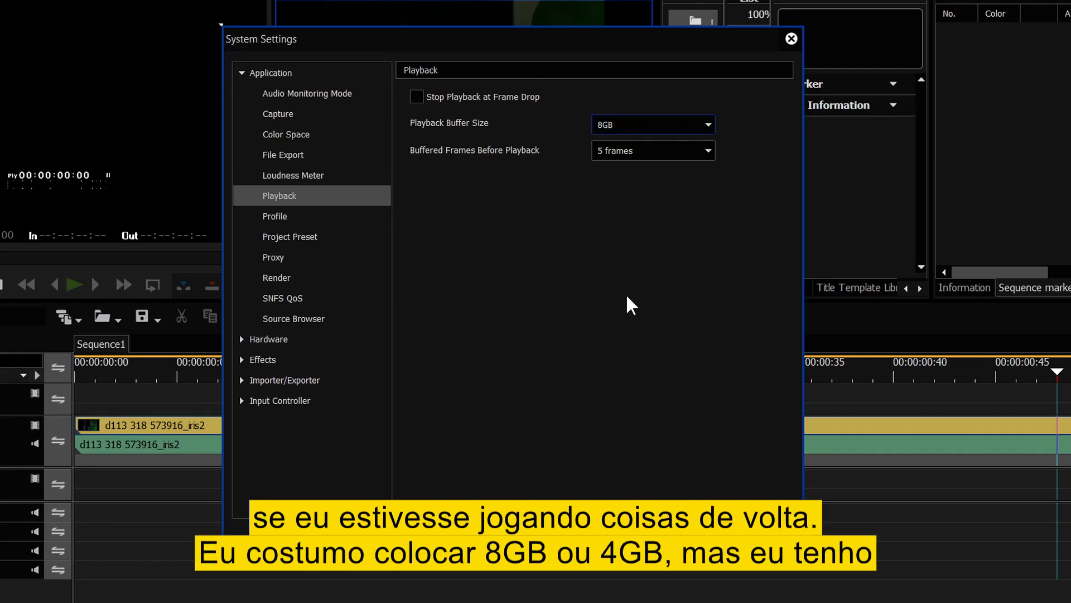
click(663, 129)
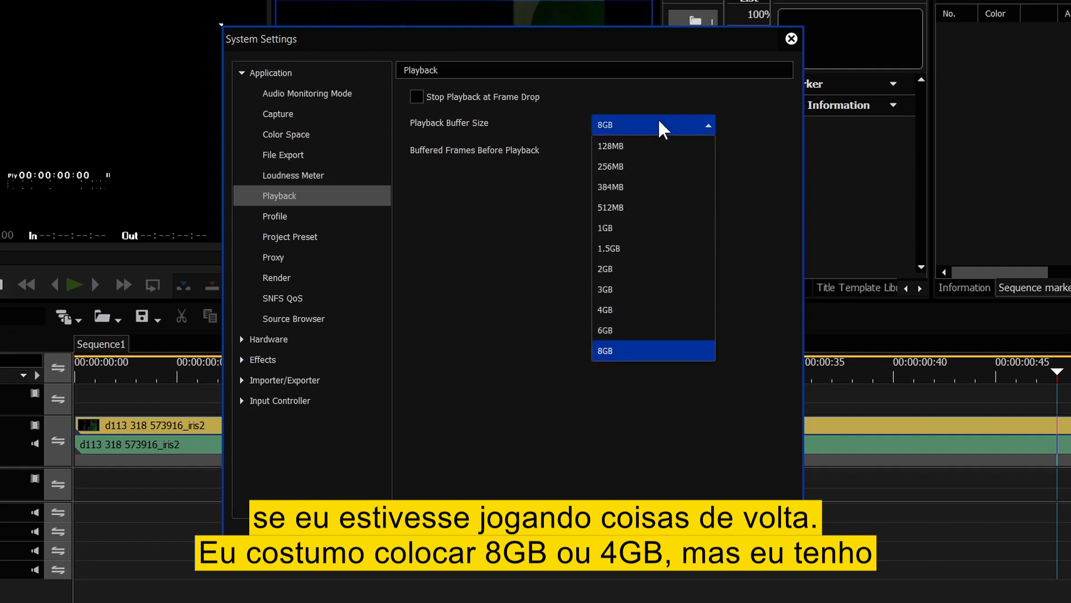
click(635, 351)
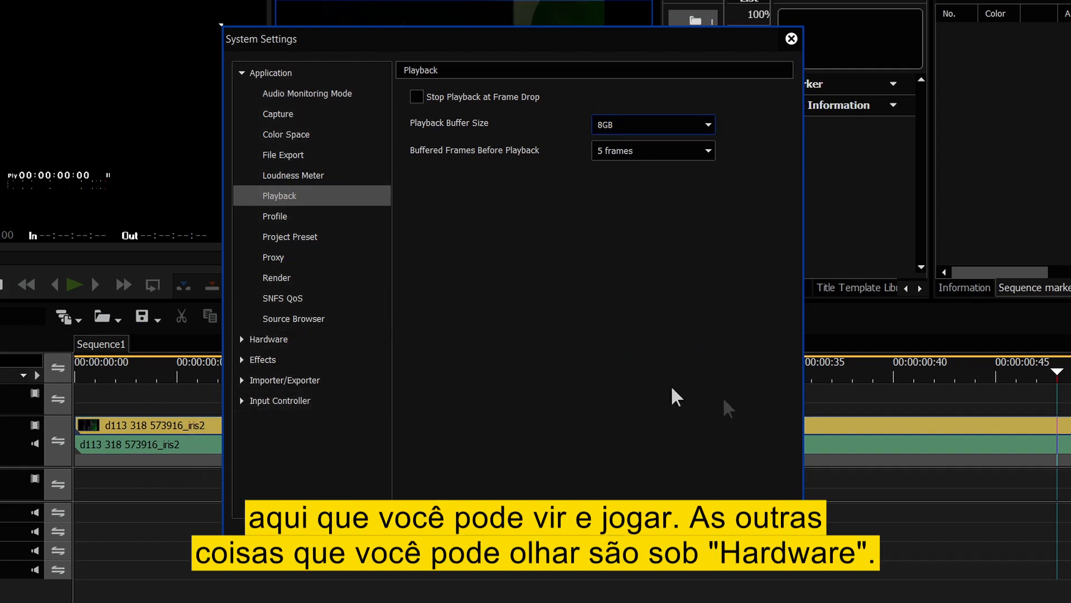
click(242, 72)
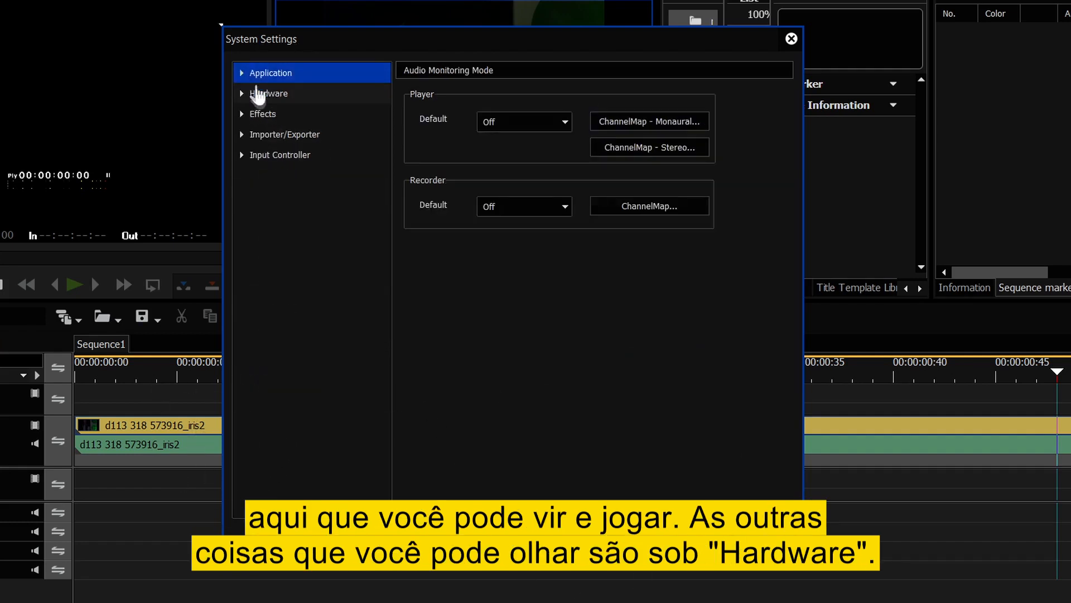
- Tick DeckLink Mini Monitor as the device under Hardware > Preview Device
click(242, 94)
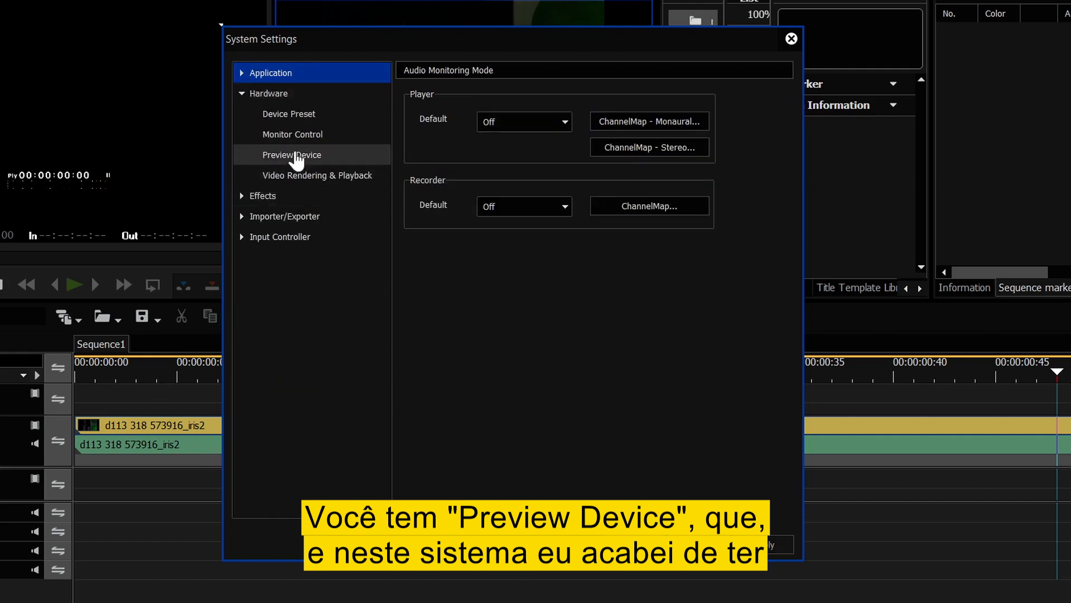
click(297, 155)
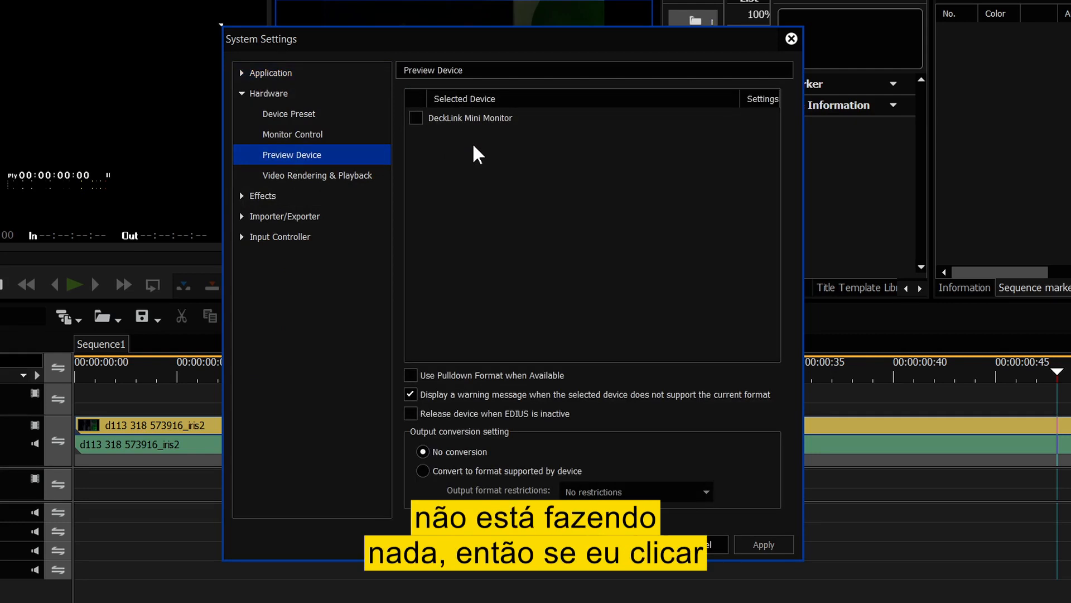
click(416, 118)
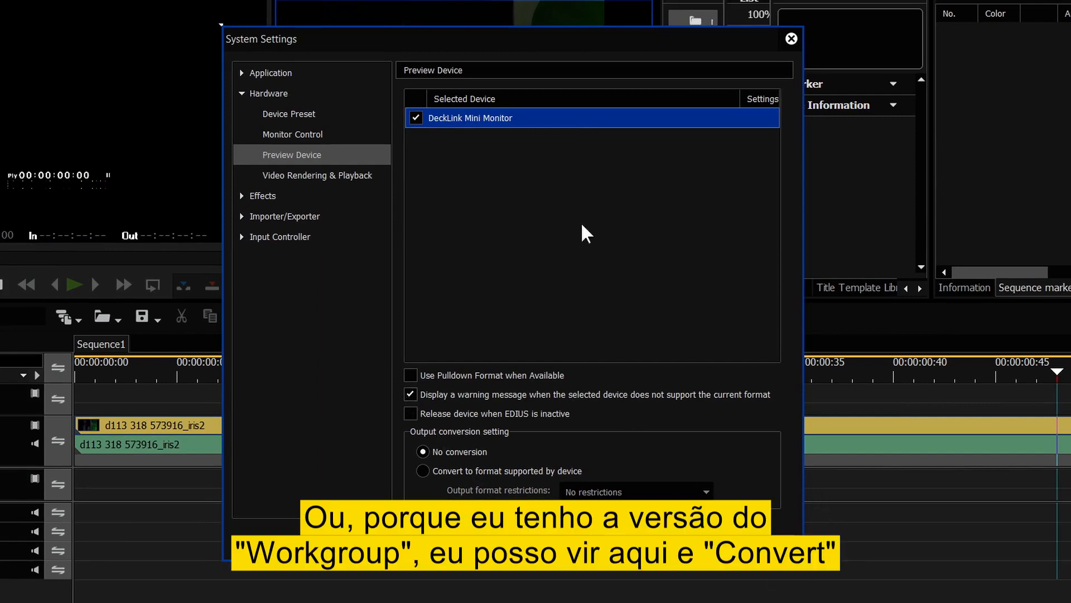
- Convert preview output to a device-supported format restricted to Up to 1920x1080 50/59.94i, then view Device Preset
click(423, 472)
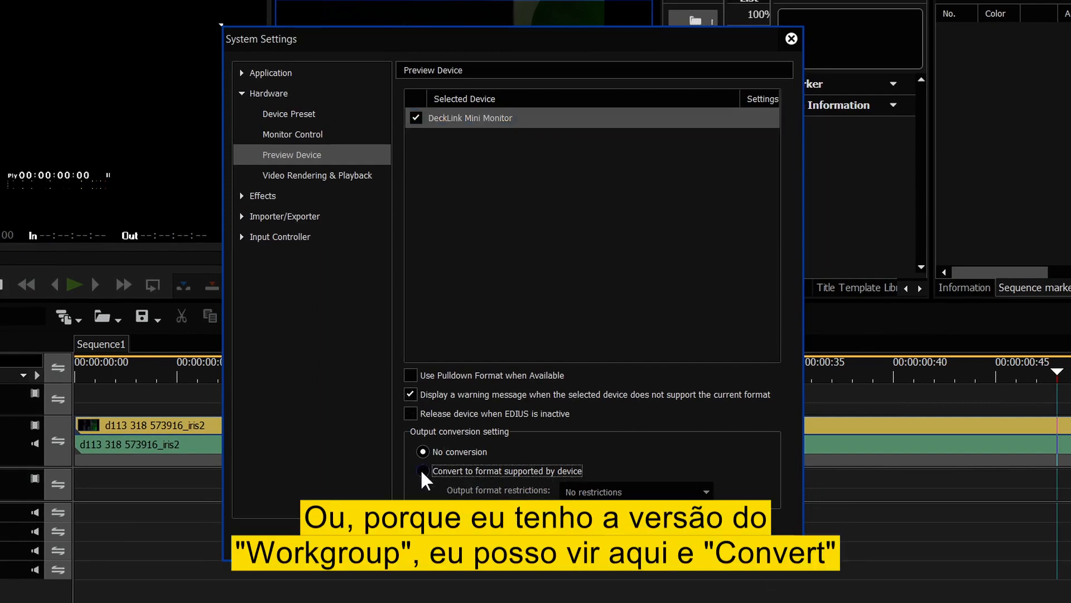
click(633, 493)
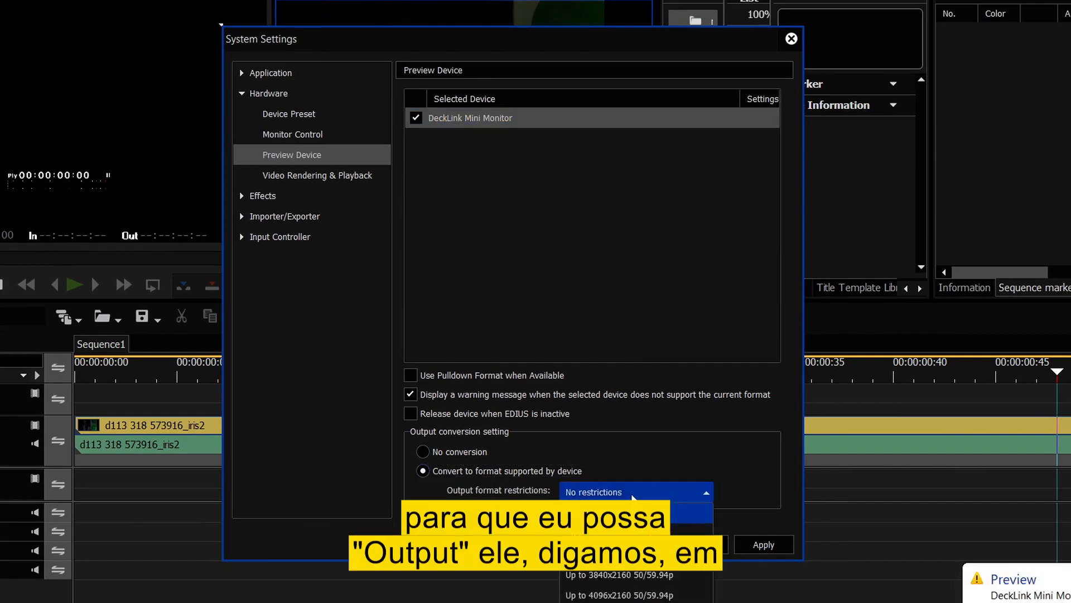
click(613, 529)
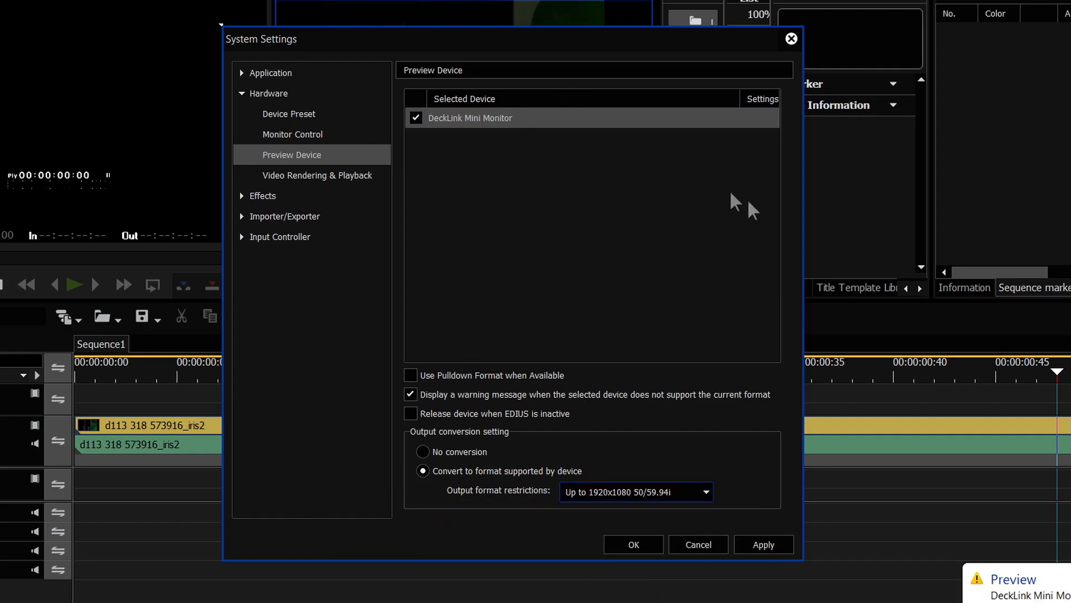
click(324, 117)
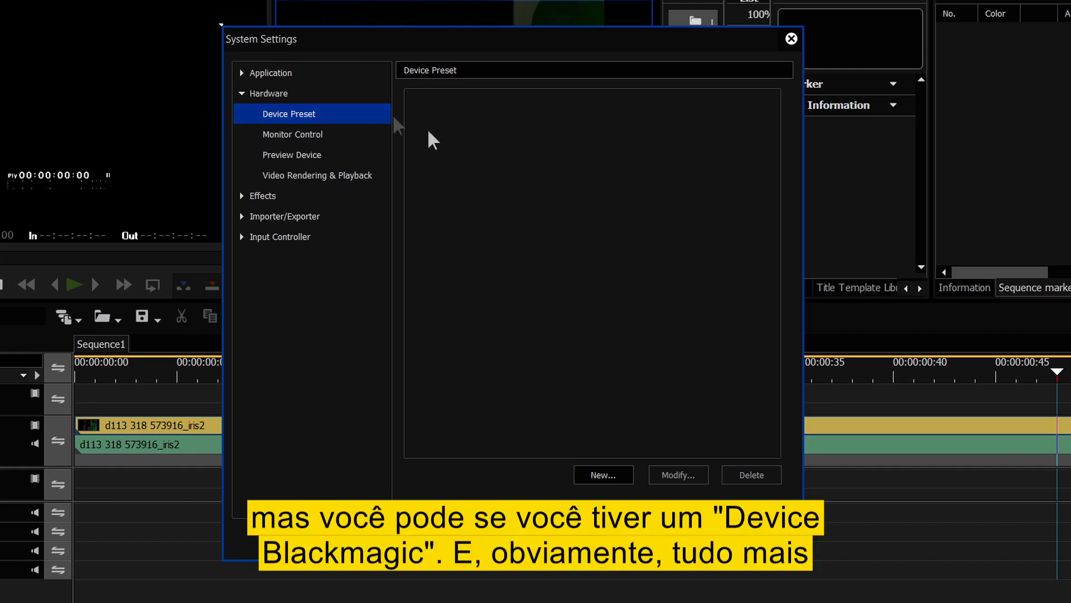
- Expand the Importer/Exporter settings and view the Still Image import options
click(251, 218)
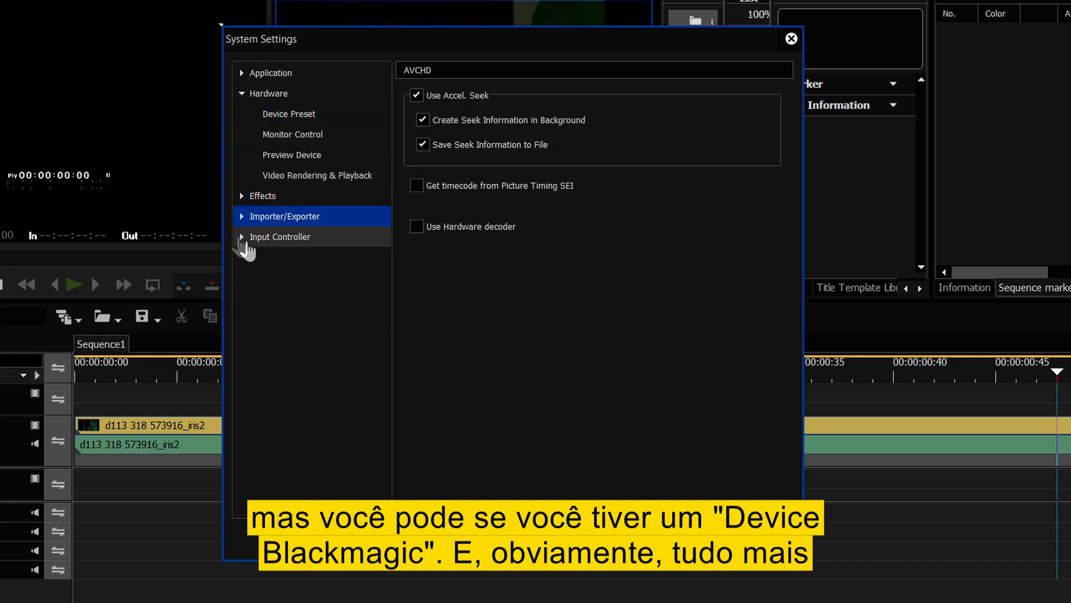
click(240, 216)
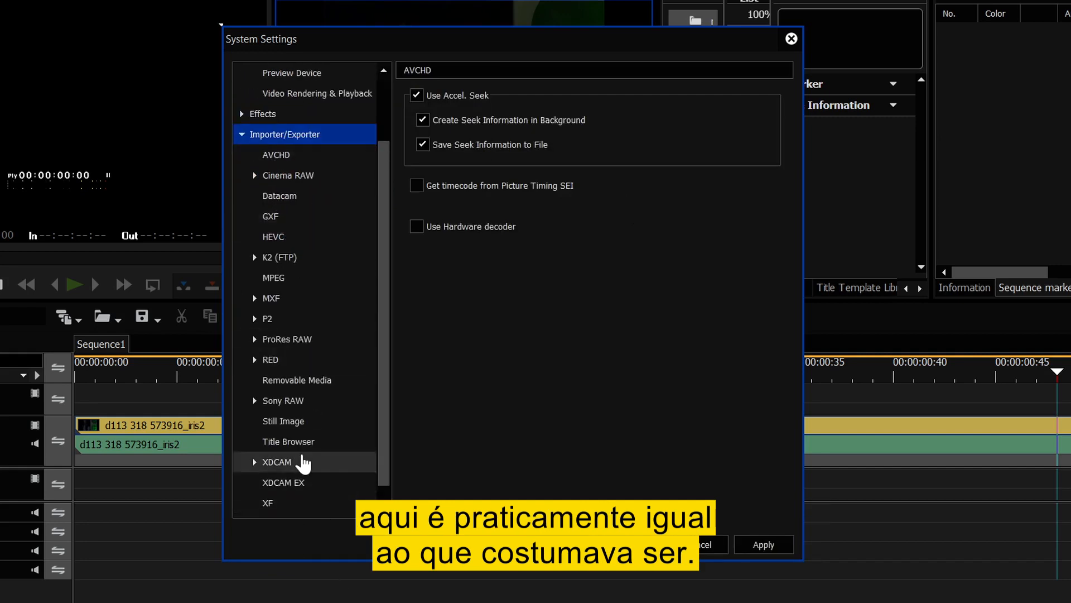
scroll(251, 502, down, 1)
click(286, 402)
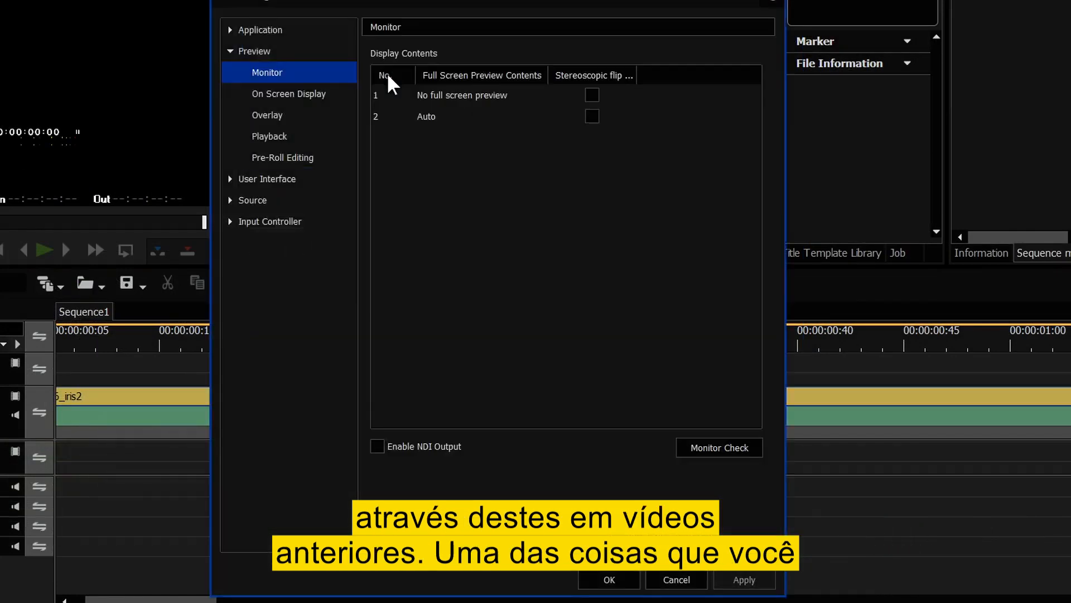
- Set Default Titler to VisTitle Express under Application > Other in User Settings
click(233, 34)
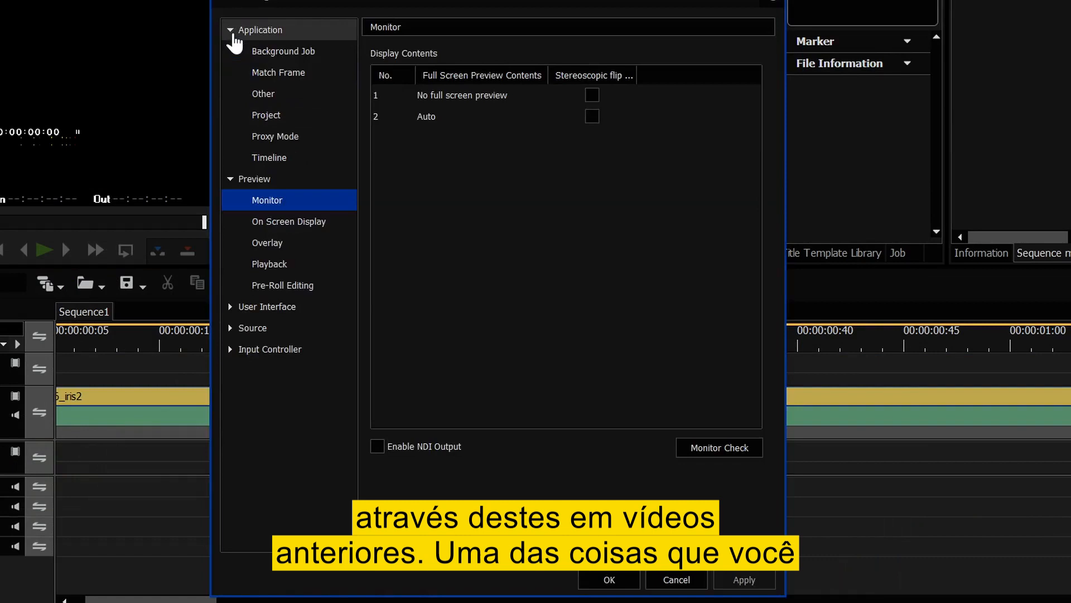
click(271, 95)
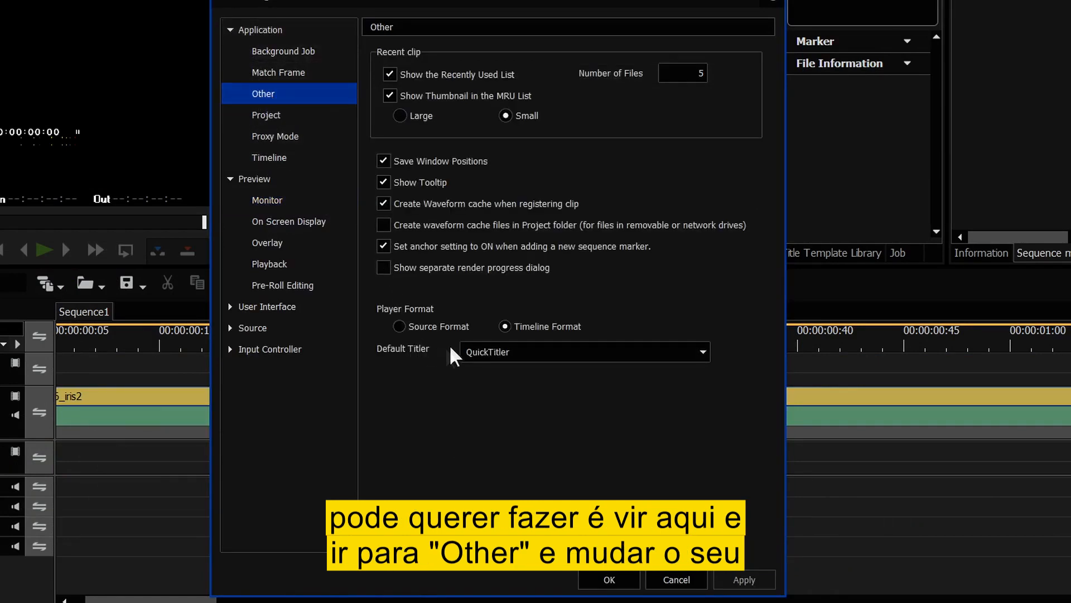
click(506, 350)
click(514, 395)
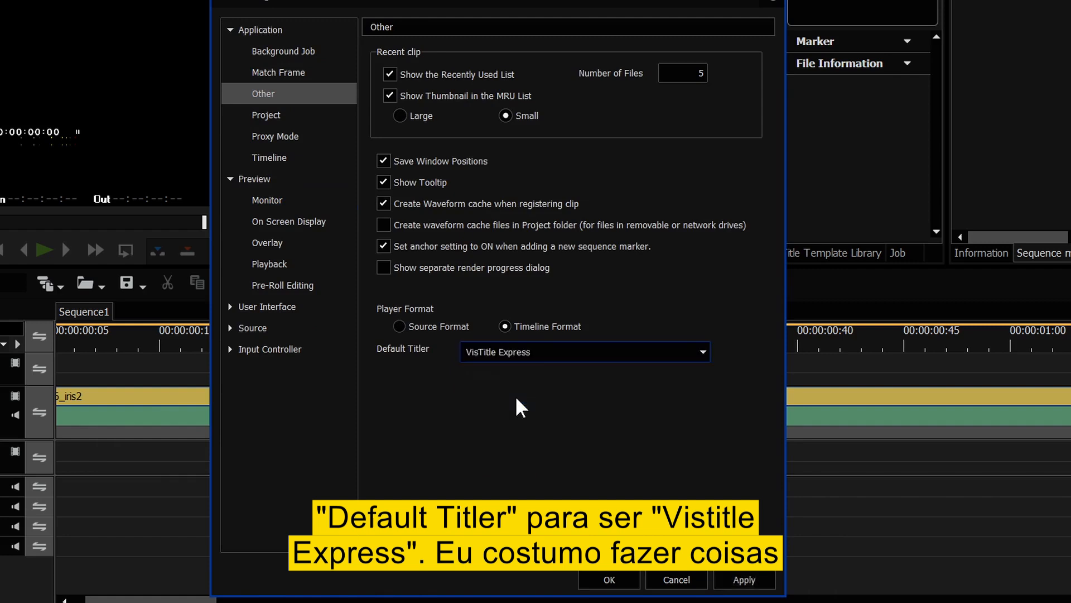
click(263, 115)
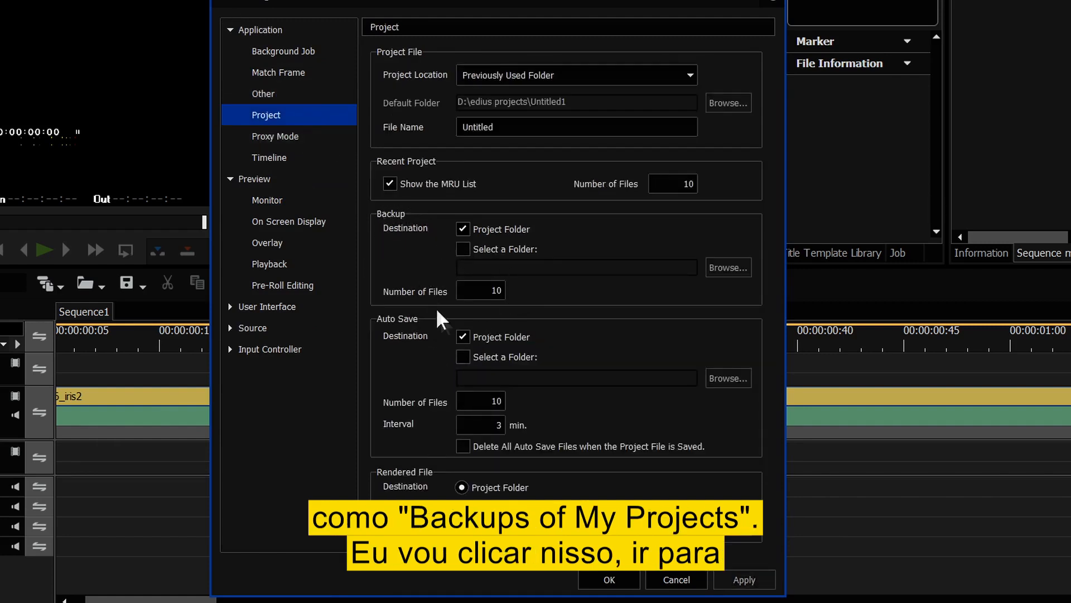
- Enable Select a Folder for backups and choose OneDrive\edius projects as the backup folder
click(462, 249)
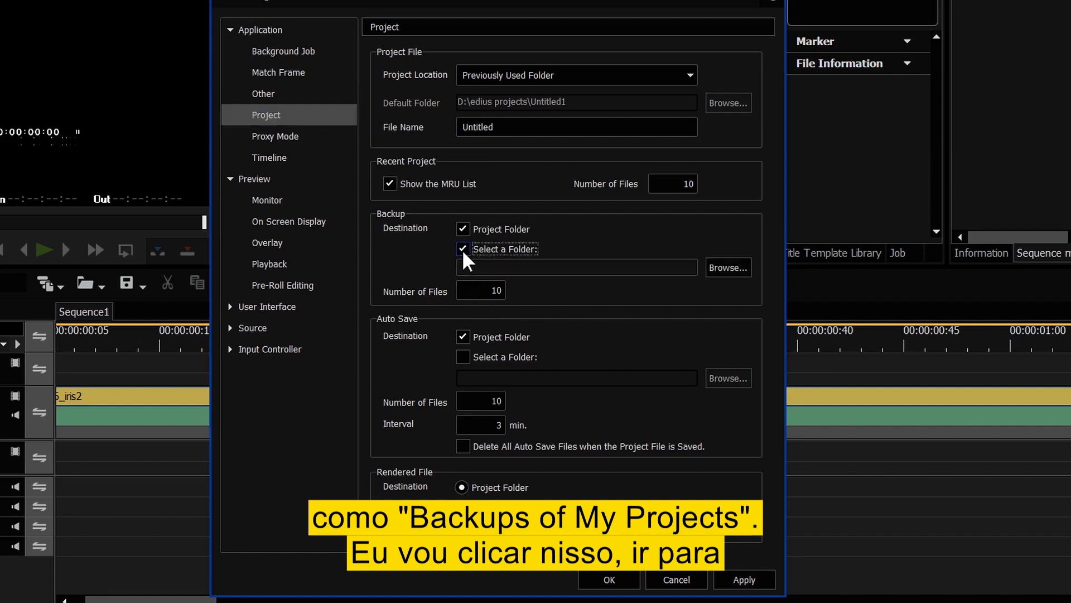
click(745, 267)
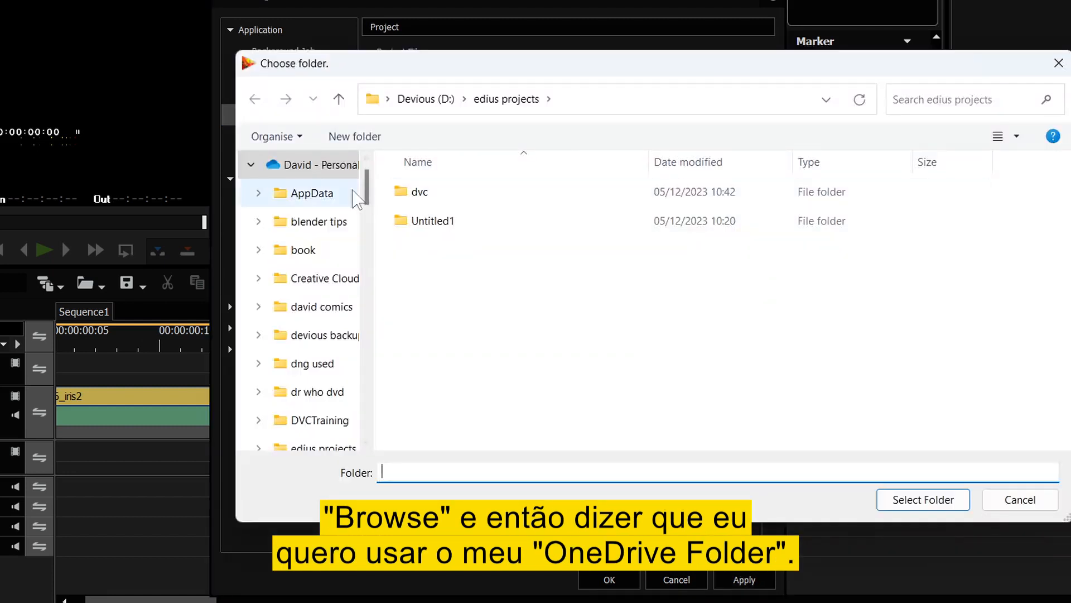
scroll(313, 393, down, 1)
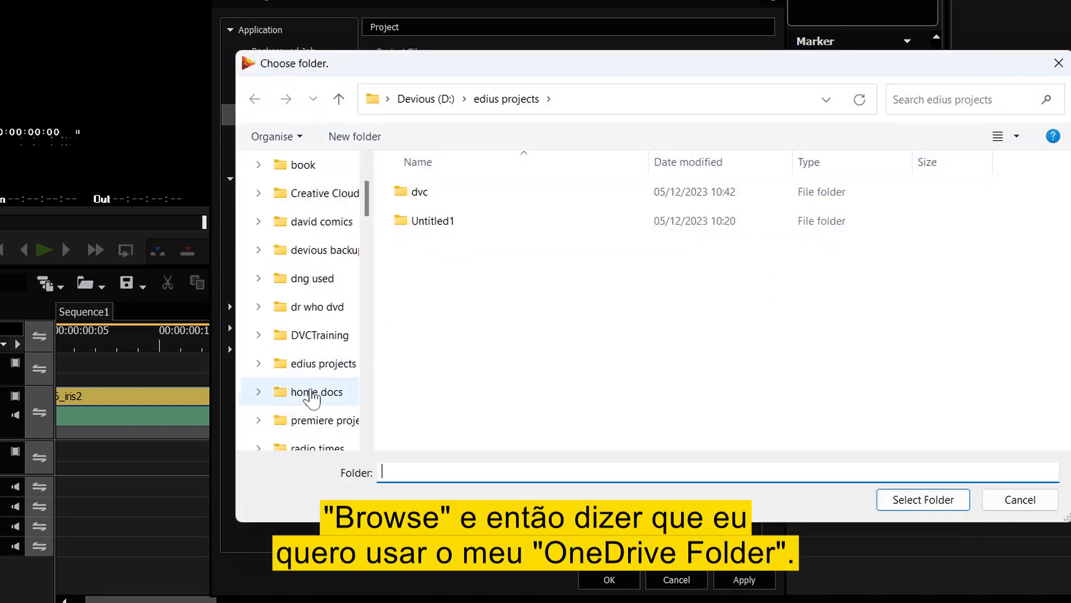
click(319, 363)
click(923, 500)
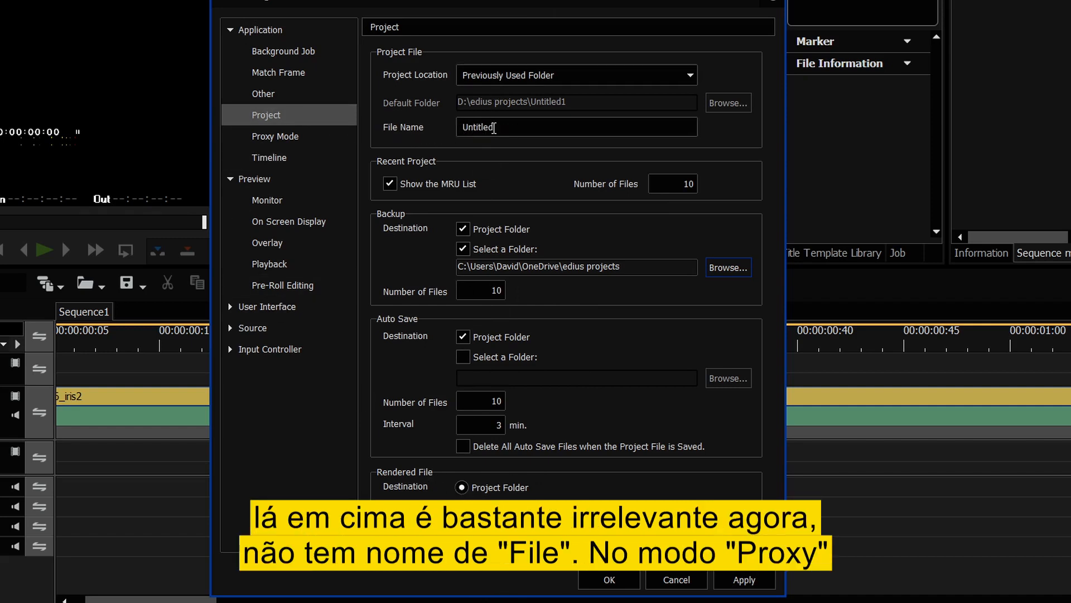
click(275, 136)
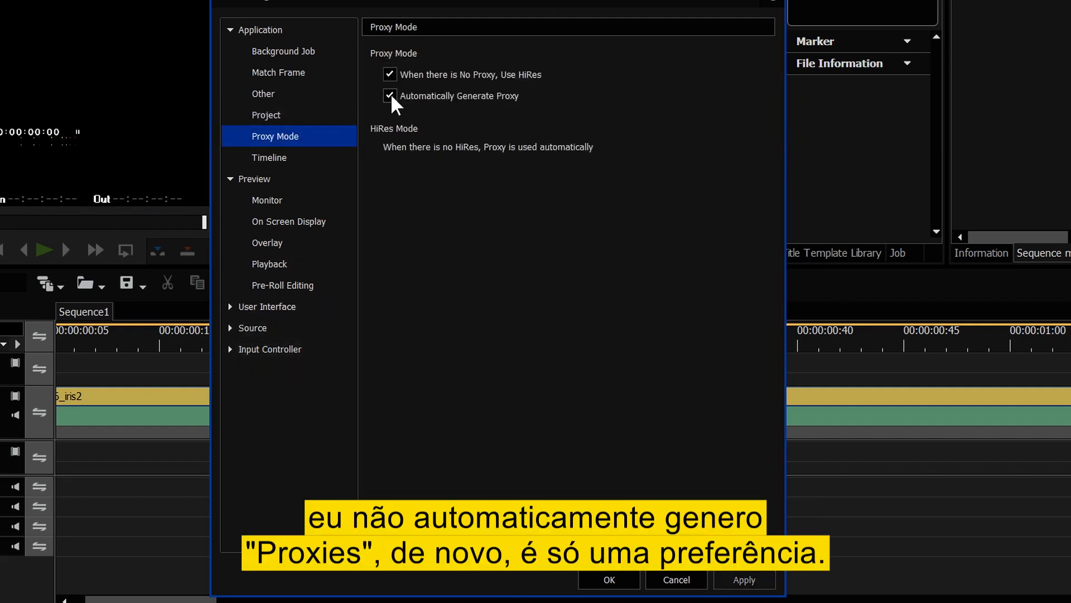
- Turn on Ripple Mode and make Overwrite the default Insert/Overwrite mode in Timeline settings
click(281, 160)
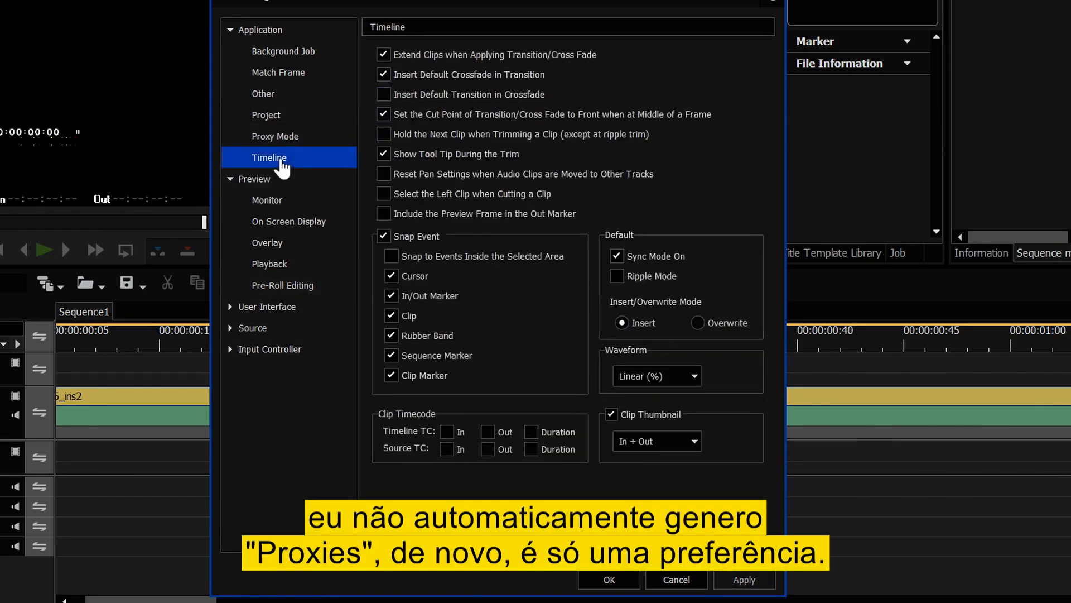
click(620, 277)
click(699, 322)
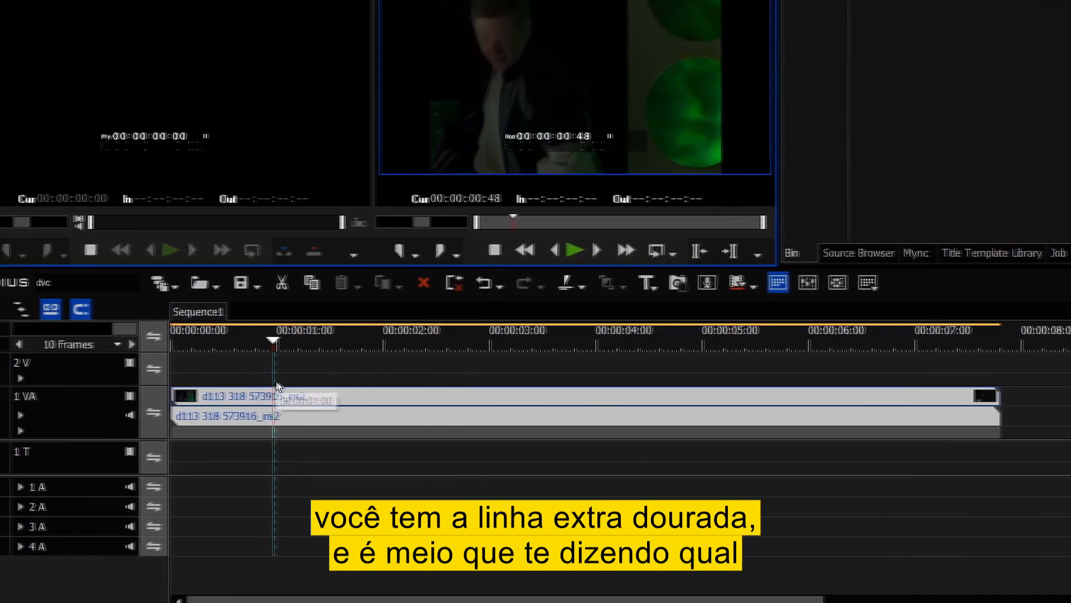
- Step the timeline scale from 10 Frames through Fit and 2 Frames down to 1 Frame
click(20, 342)
click(42, 342)
click(43, 343)
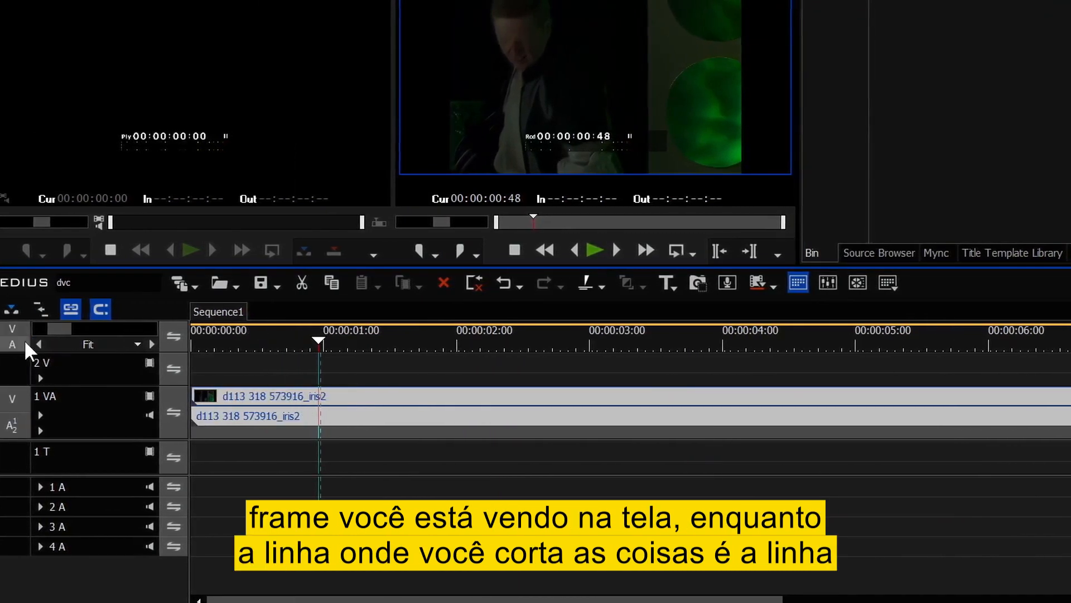
click(40, 343)
click(40, 343)
click(40, 343)
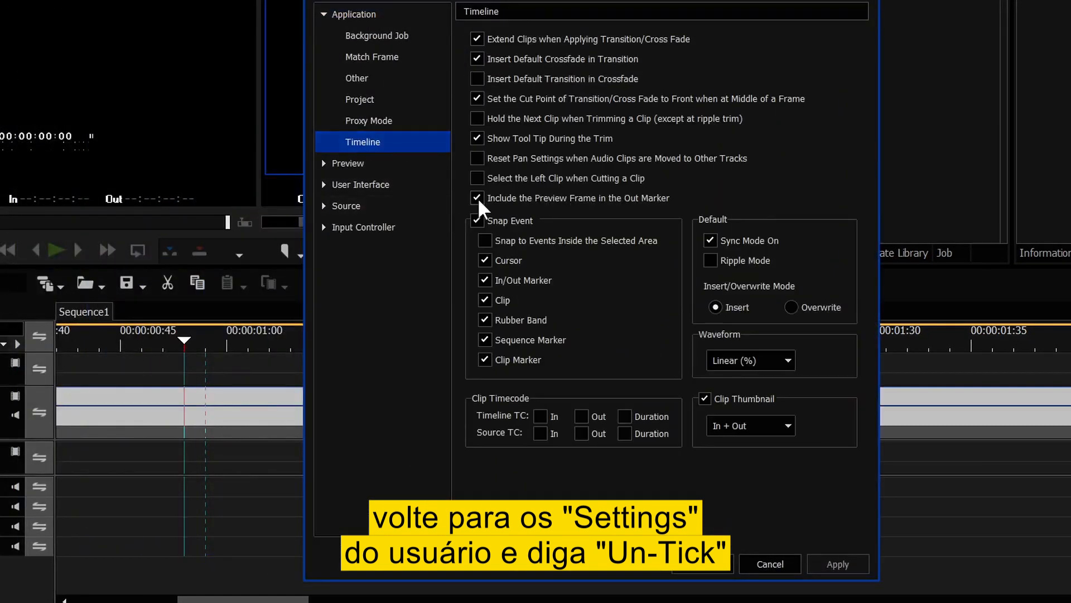
- Exclude the preview frame from Out markers; enable continued playback when adding/trimming and correct-frame scrubbing
click(478, 198)
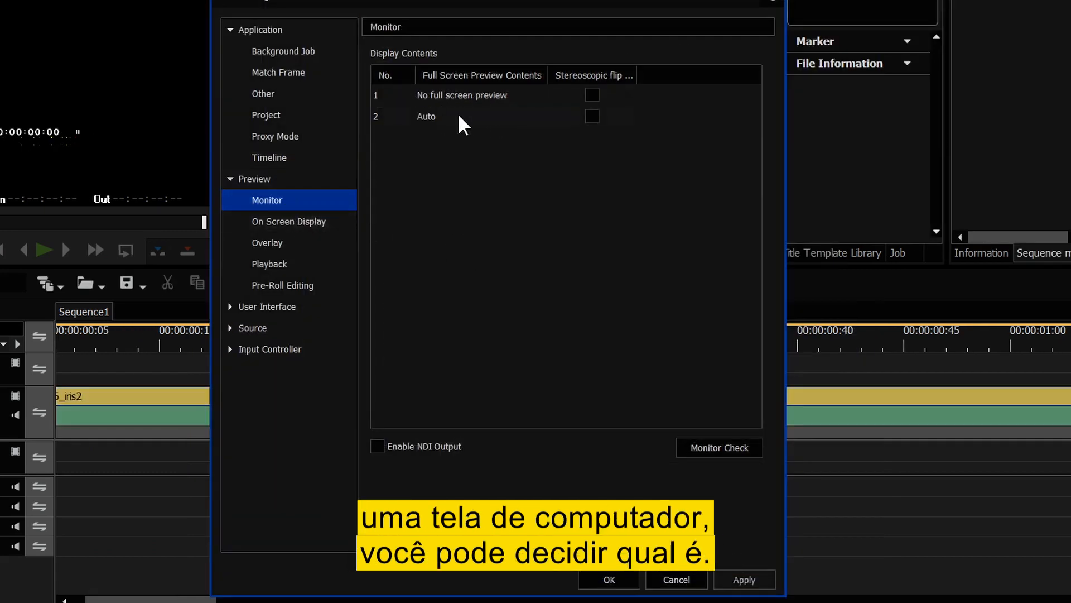
click(285, 222)
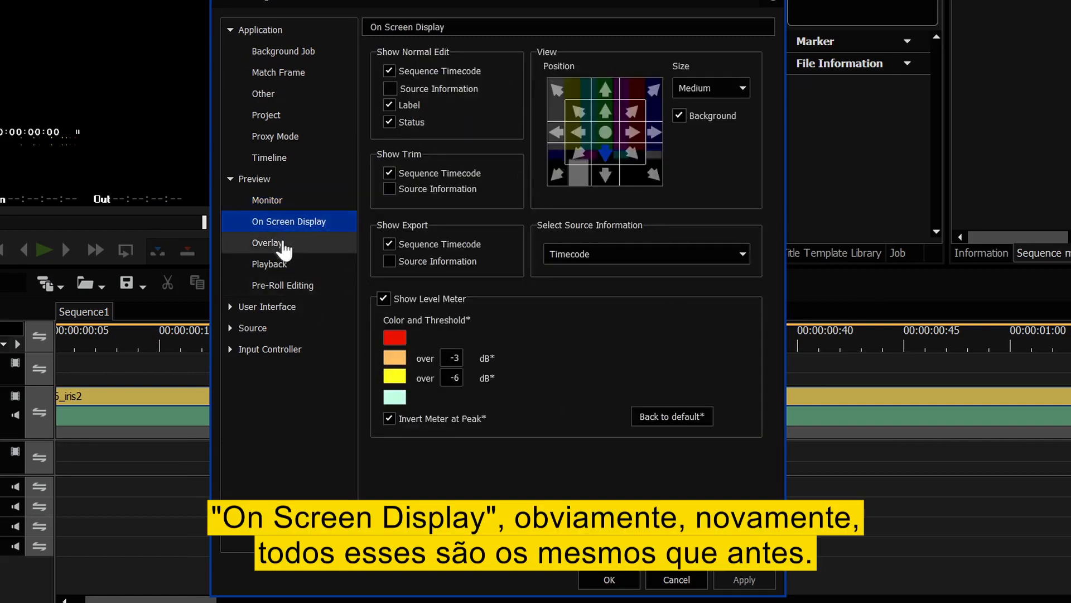
click(286, 243)
click(293, 265)
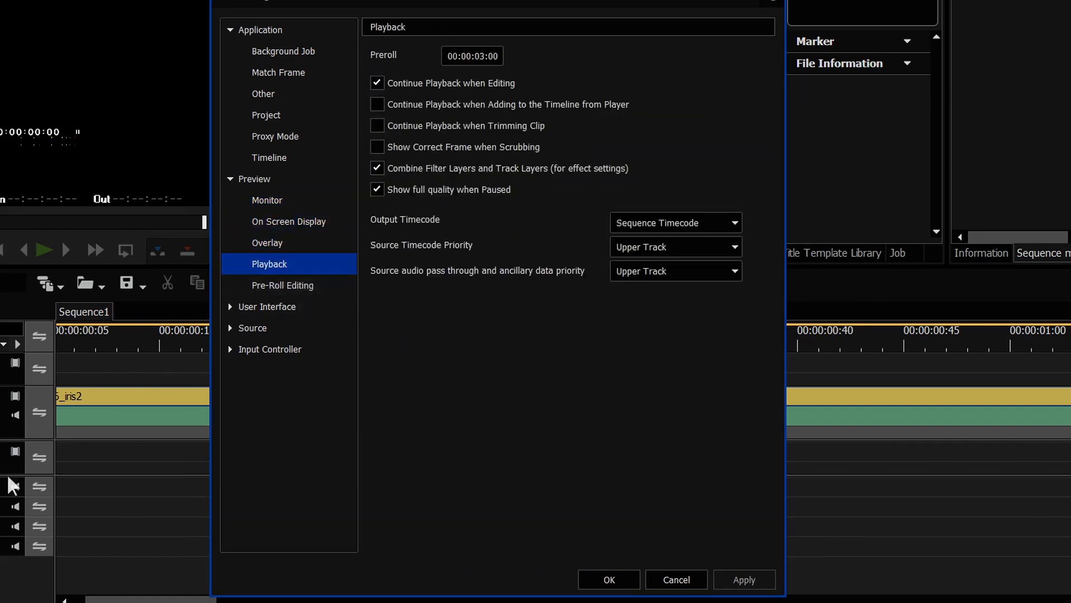
click(377, 147)
click(377, 125)
click(377, 104)
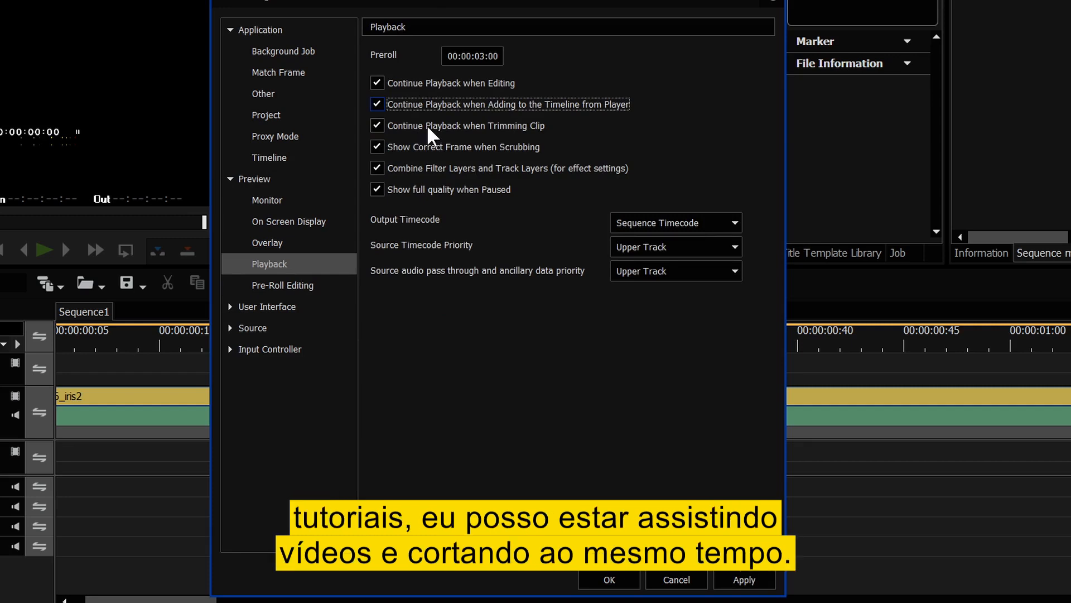
- In the Button settings, select the Recorder (Center - Right) button bar
click(228, 309)
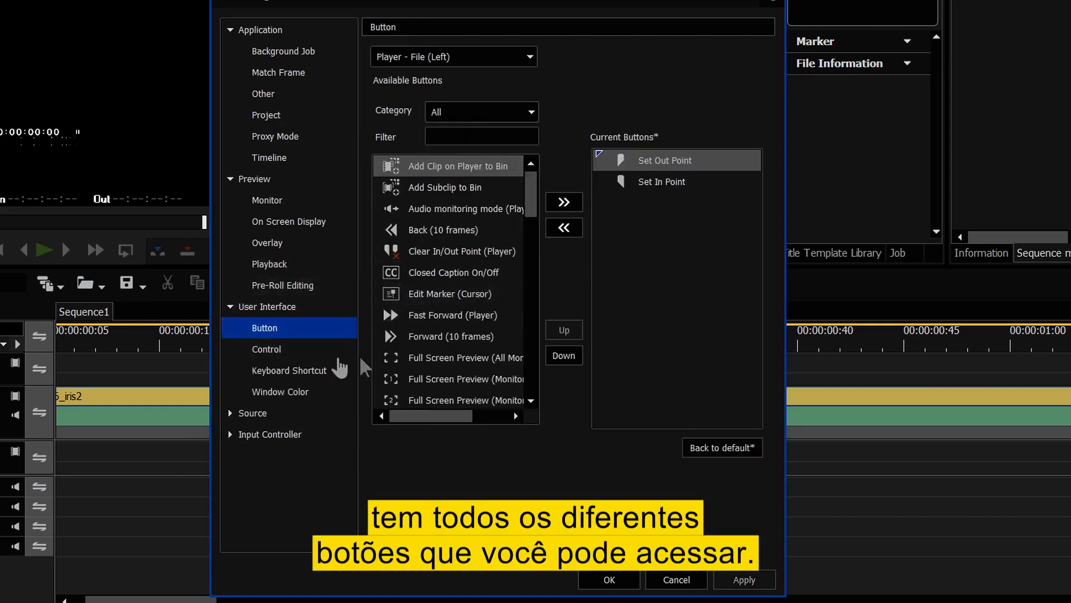
click(287, 350)
click(299, 371)
click(274, 330)
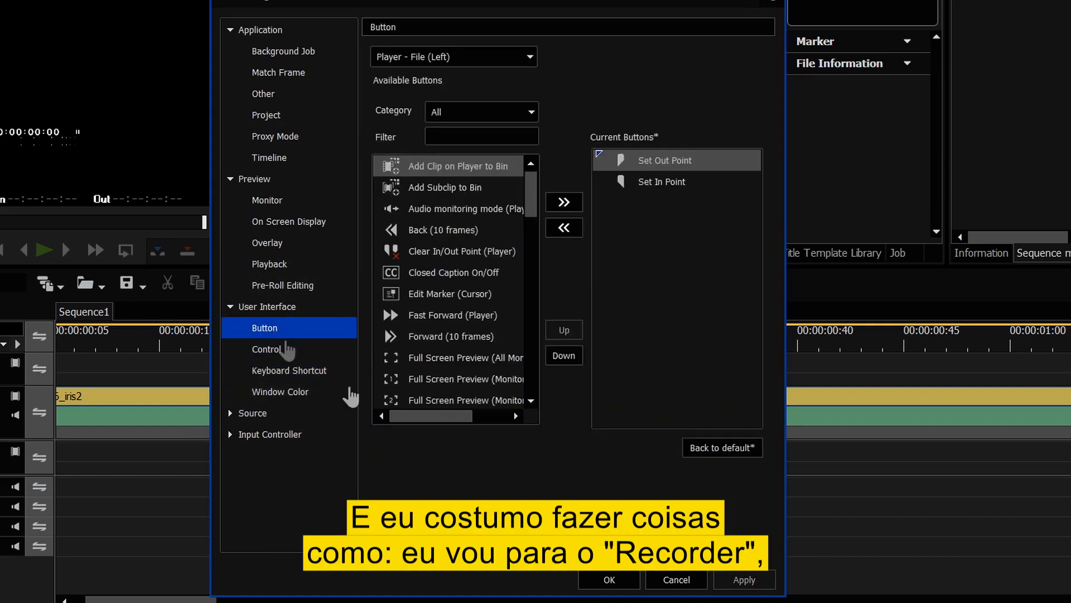
click(436, 56)
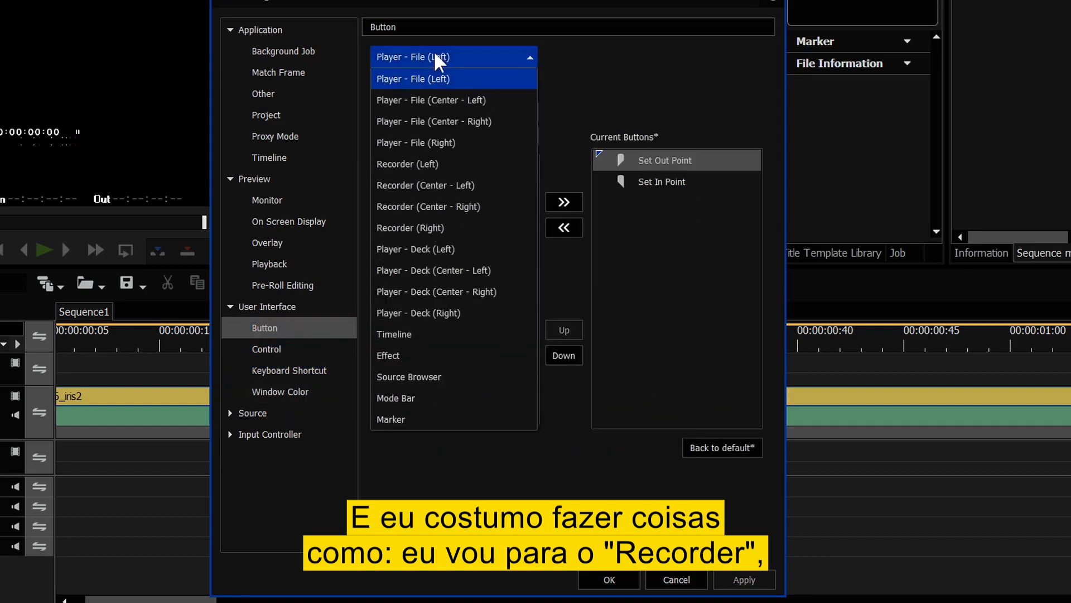
click(421, 205)
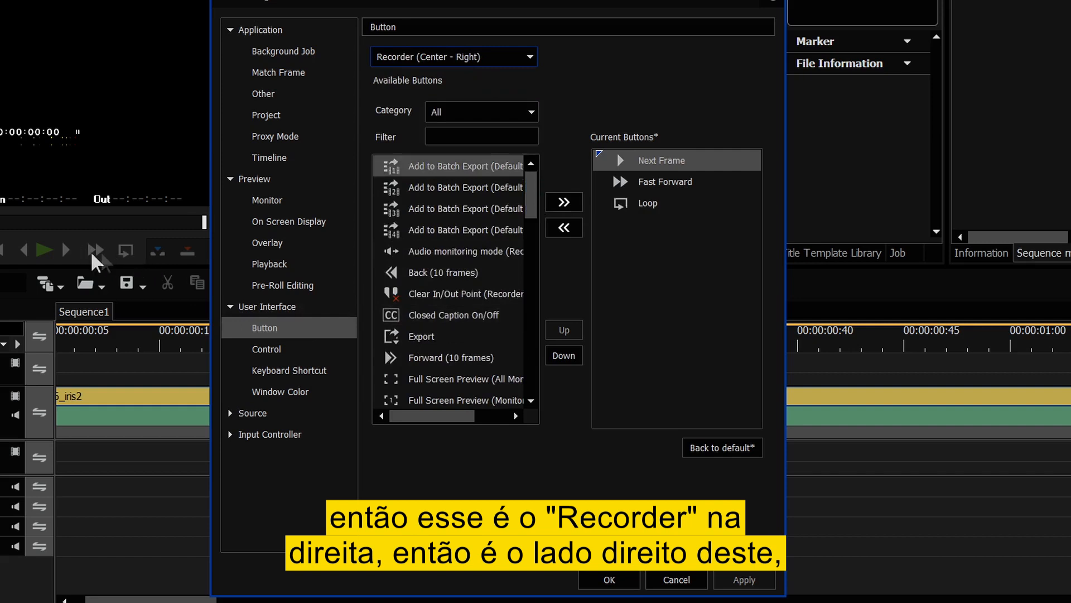
- Add Play(x1.5) to the recorder's buttons and apply the new layout
drag(530, 211, 524, 293)
click(424, 379)
double_click(424, 378)
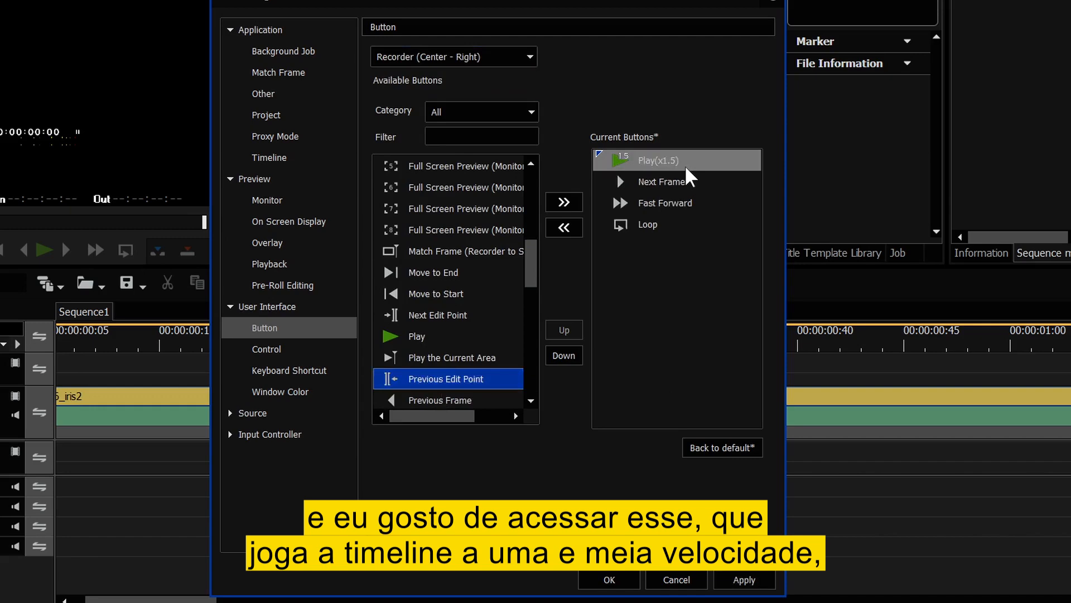
click(757, 581)
drag(445, 2, 707, 1)
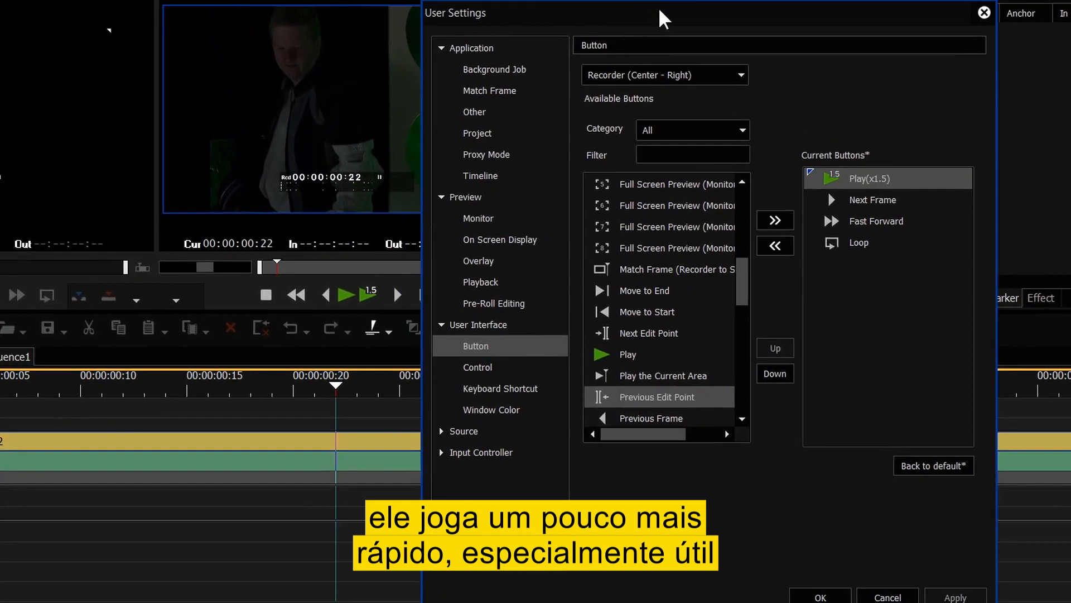
drag(737, 287, 751, 268)
- Switch to the Timeline button bar and add Fade-out and Fade-in buttons
click(653, 77)
click(608, 352)
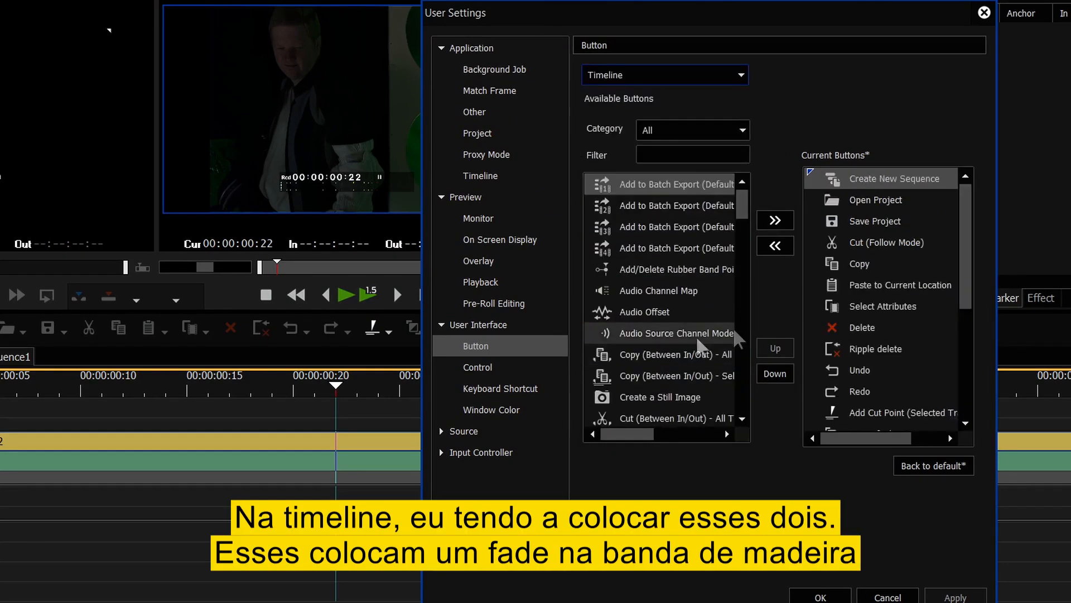
drag(743, 203, 743, 212)
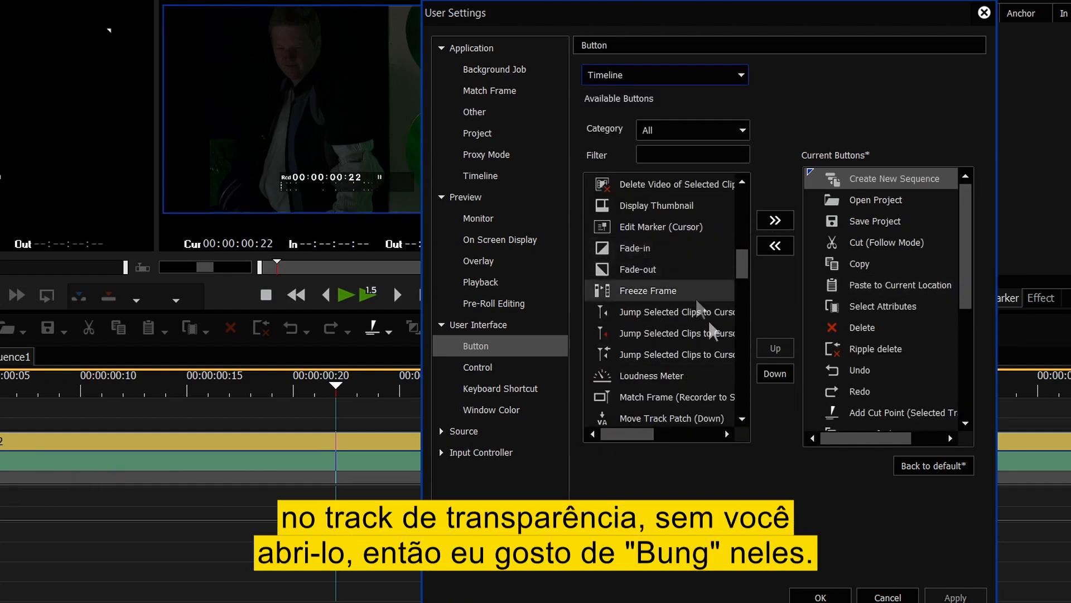
drag(967, 315, 963, 358)
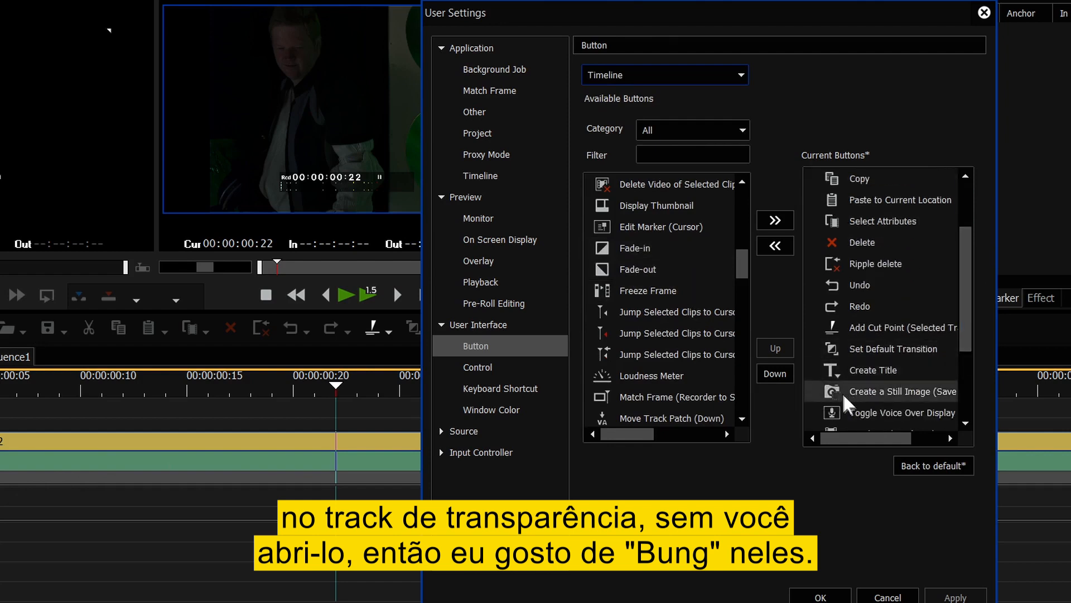
click(859, 370)
double_click(651, 270)
double_click(643, 251)
- Add Toggle Extend Clips when Applying Transition/Cross Fade to the Timeline buttons
drag(743, 269, 740, 384)
click(665, 376)
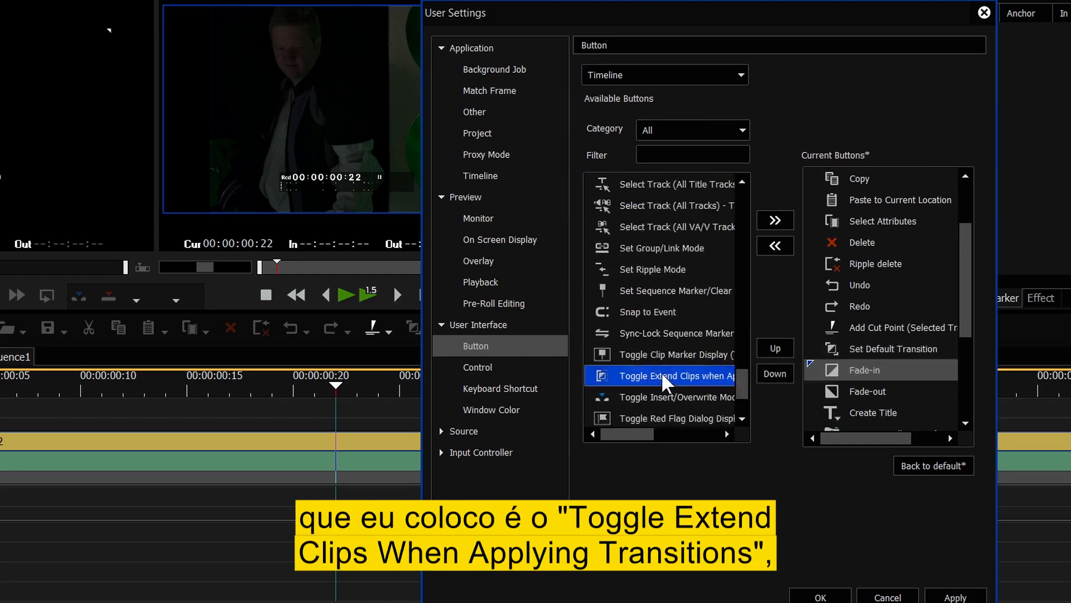
click(776, 223)
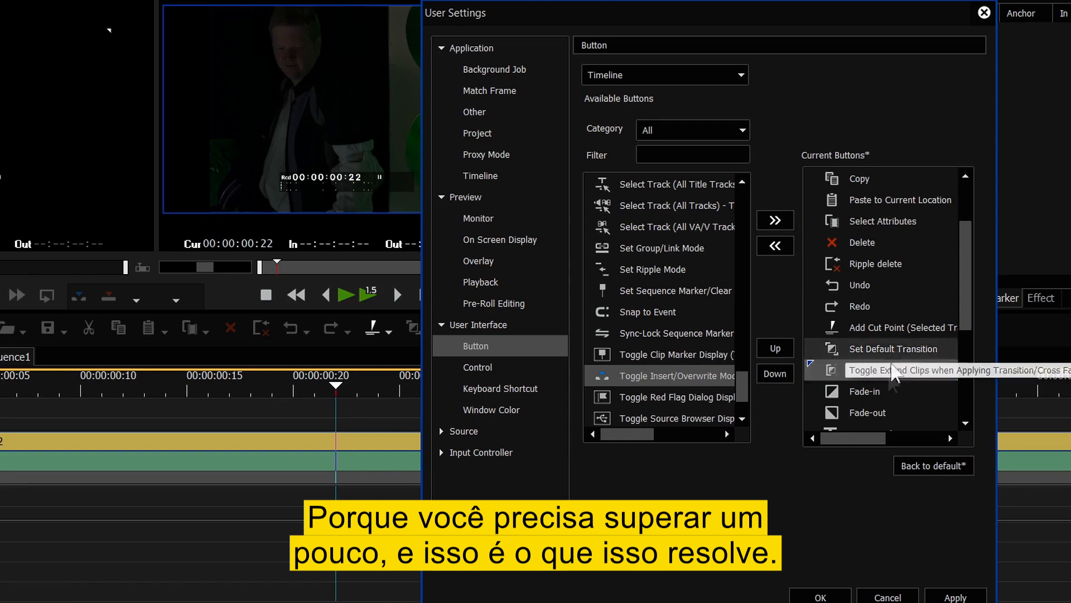
drag(738, 381, 742, 187)
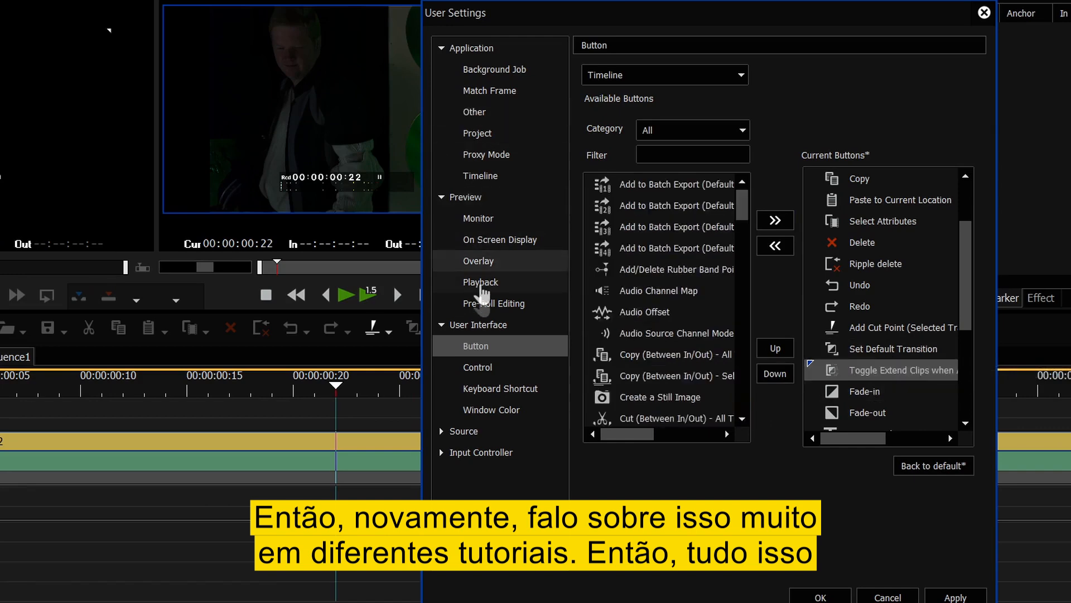
- Collapse the settings groups and confirm the user settings with OK
click(478, 367)
click(499, 390)
click(500, 410)
click(441, 48)
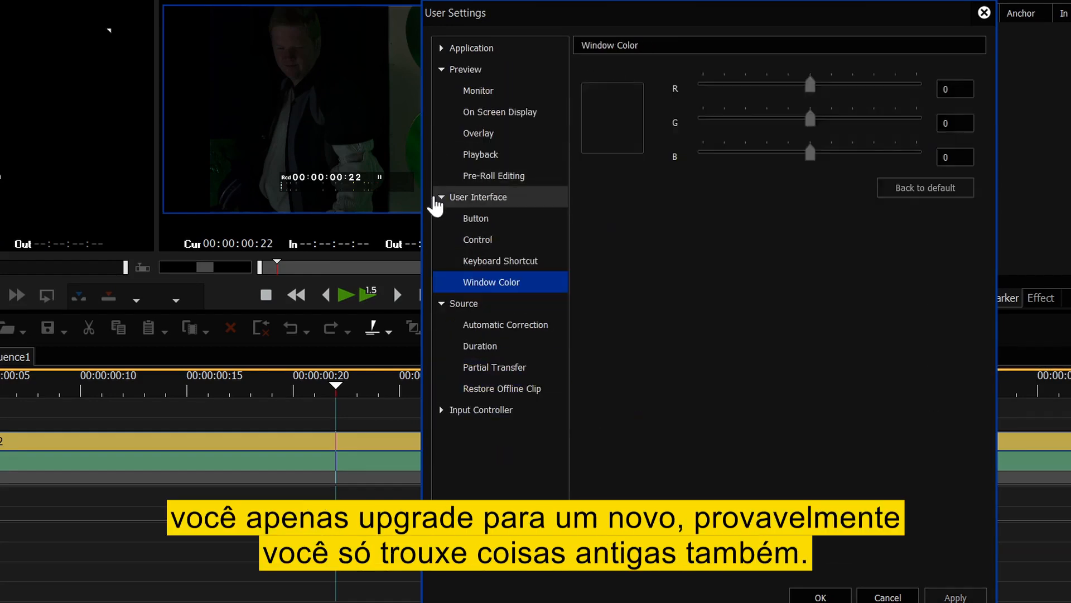
click(438, 207)
click(442, 198)
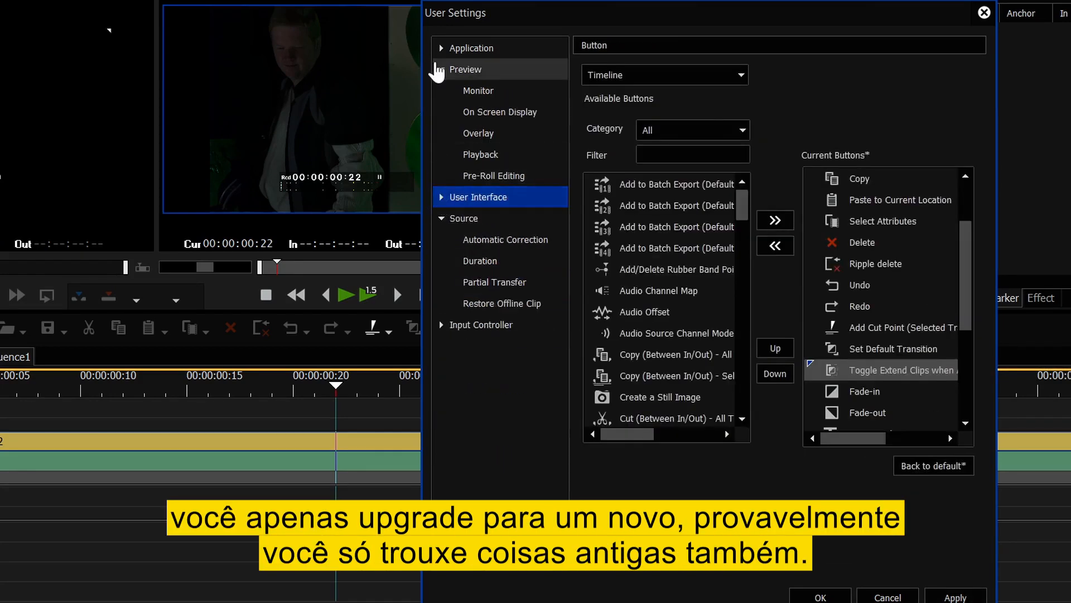
click(441, 69)
click(818, 597)
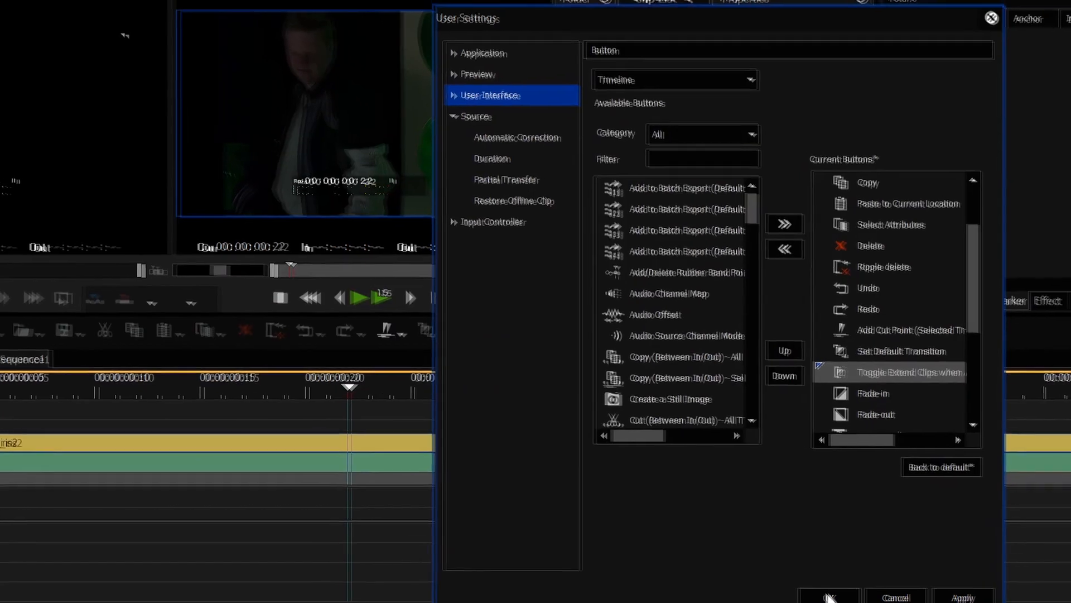